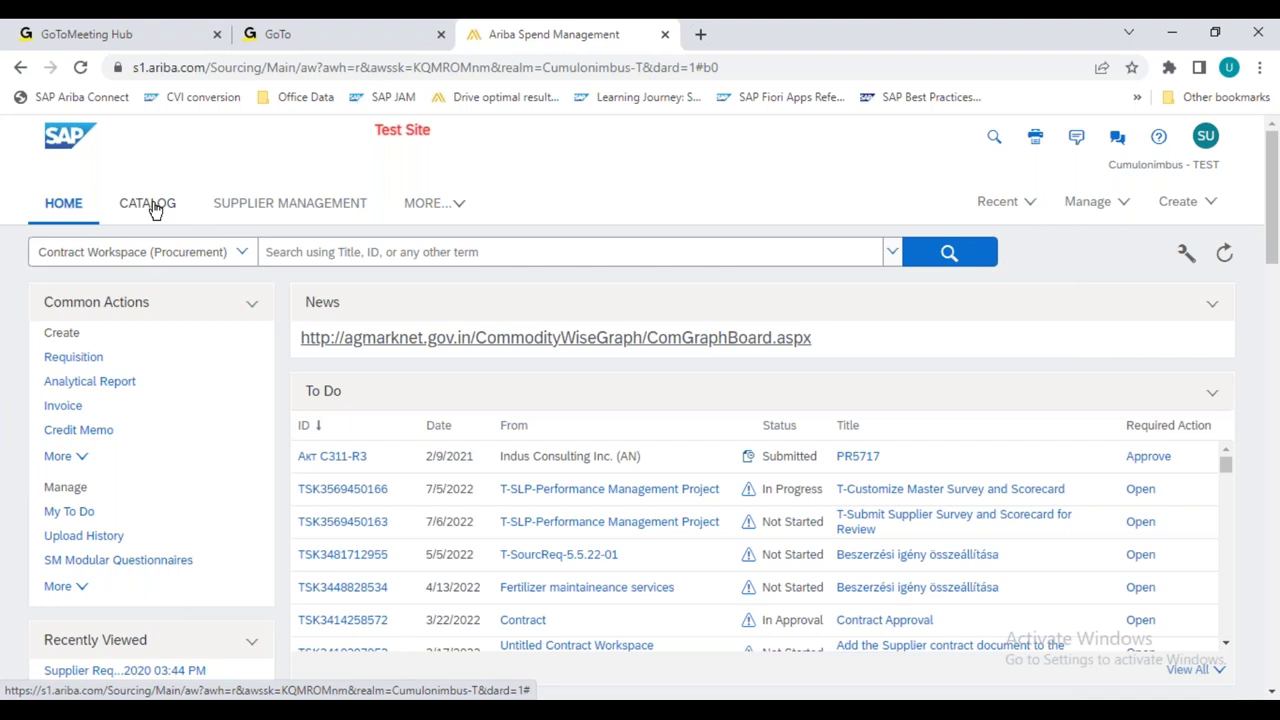
Step: Open the catalog and start a new non-catalog item, bringing up its Commodity Code and Material Group fields
click(152, 213)
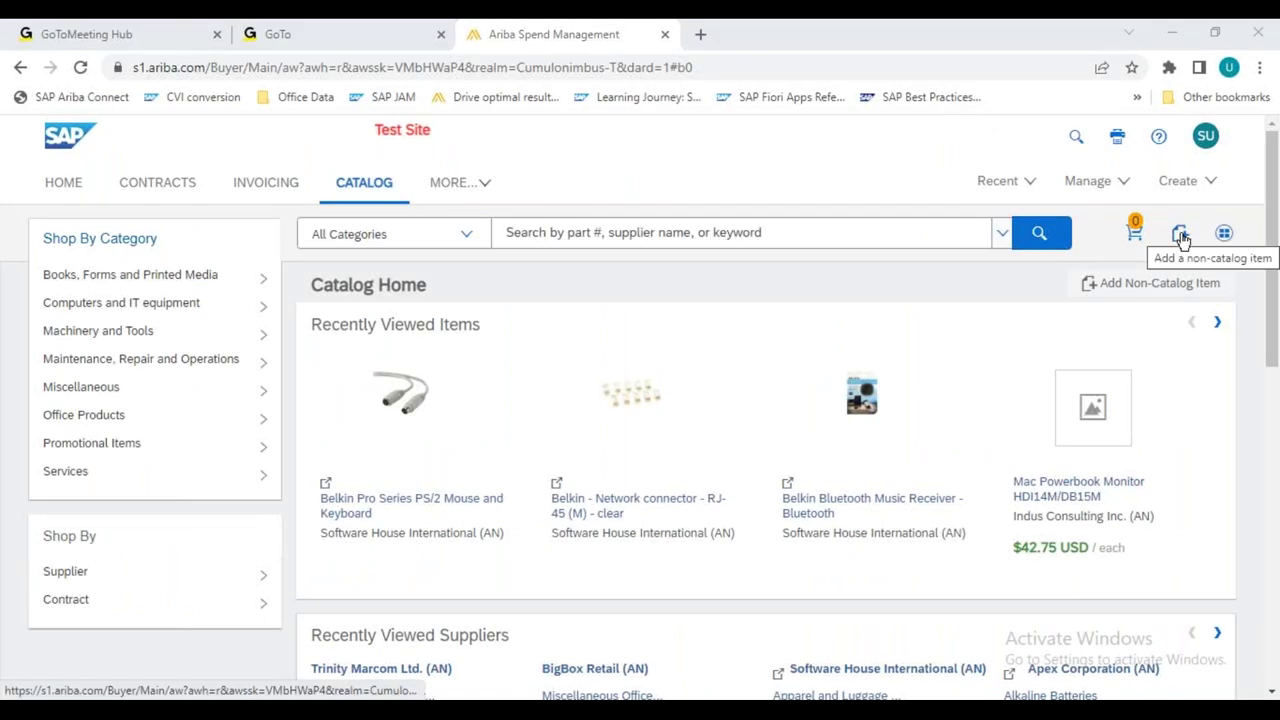
click(1181, 236)
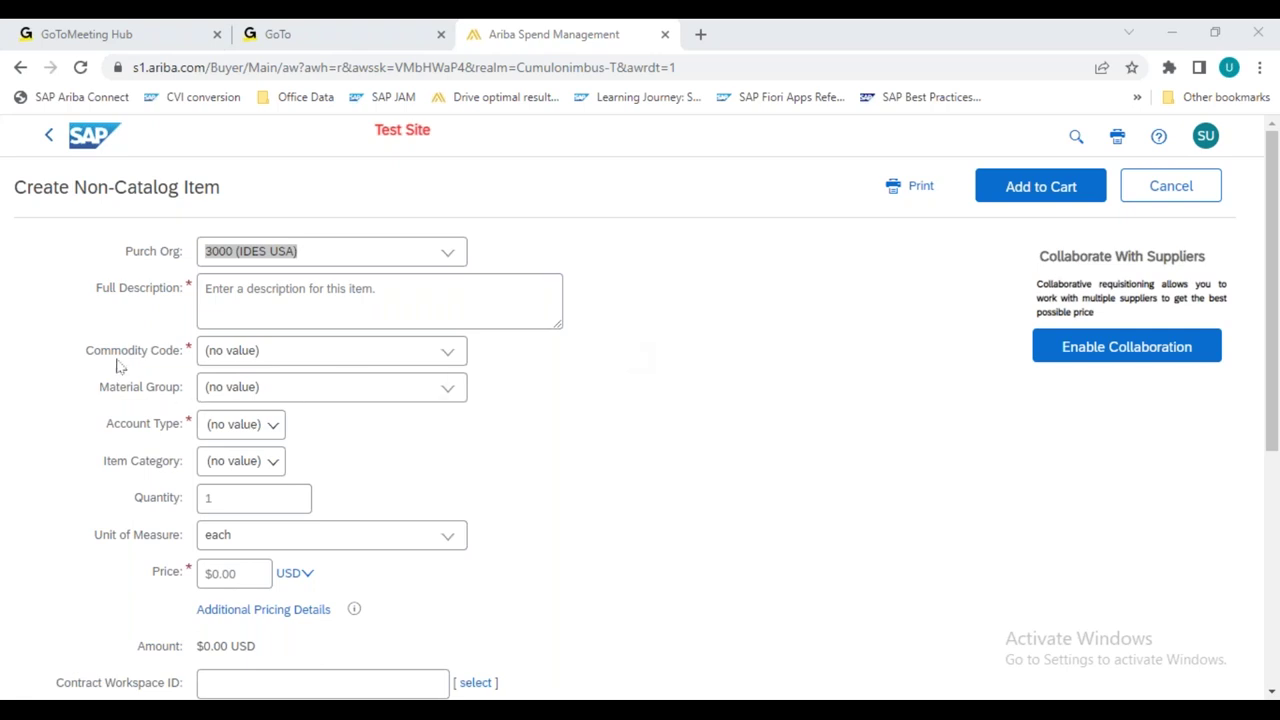
drag(88, 352, 180, 362)
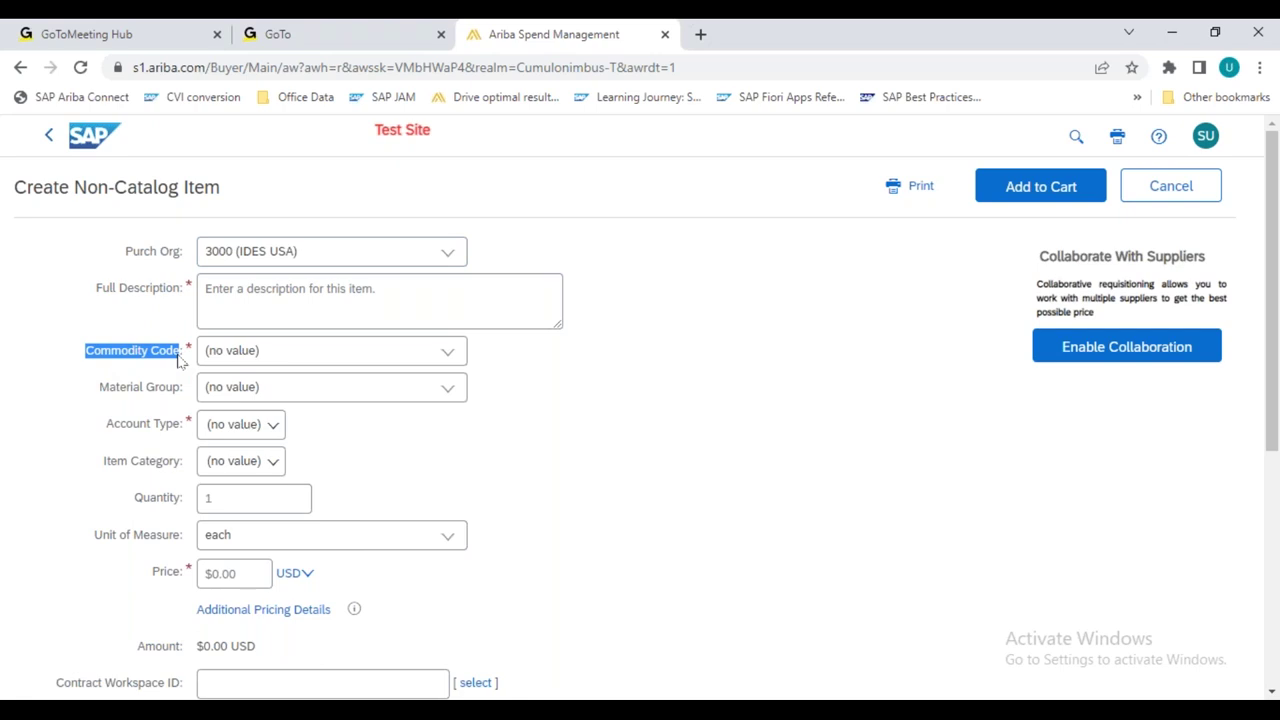
drag(100, 388, 180, 393)
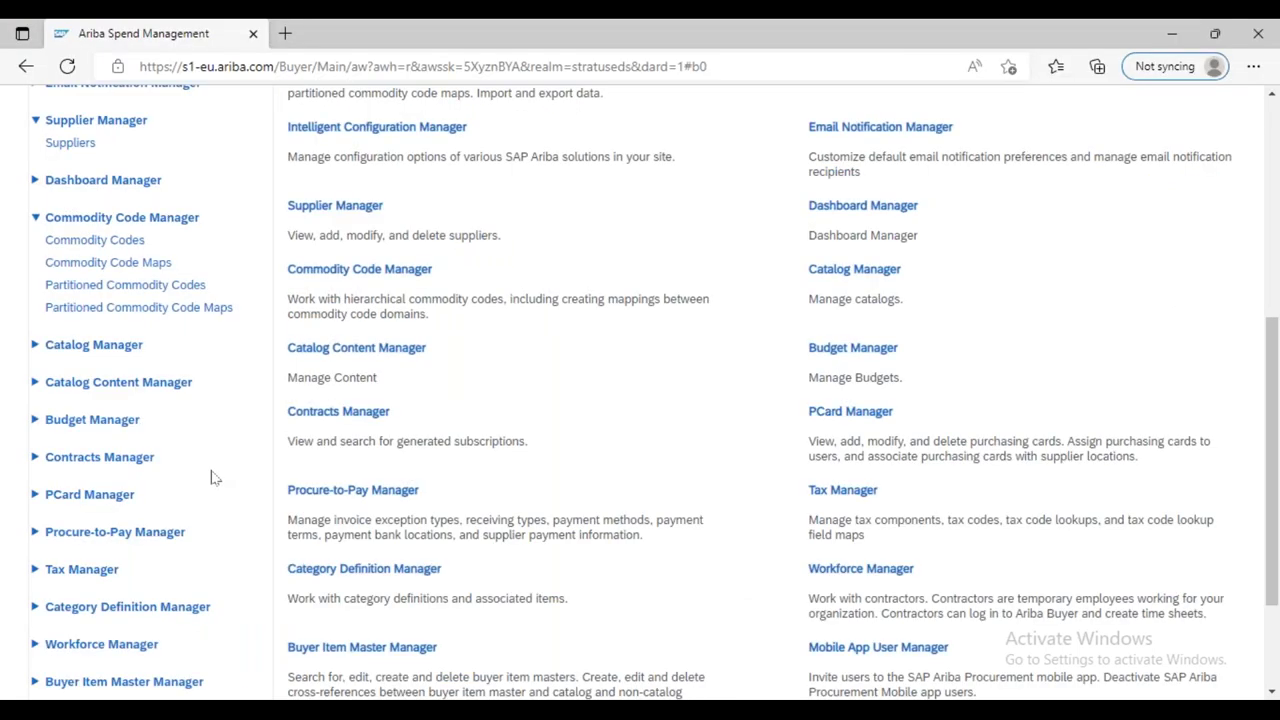
Step: List all partitioned commodity codes in the Commodity Code Manager and expand the results table
click(108, 288)
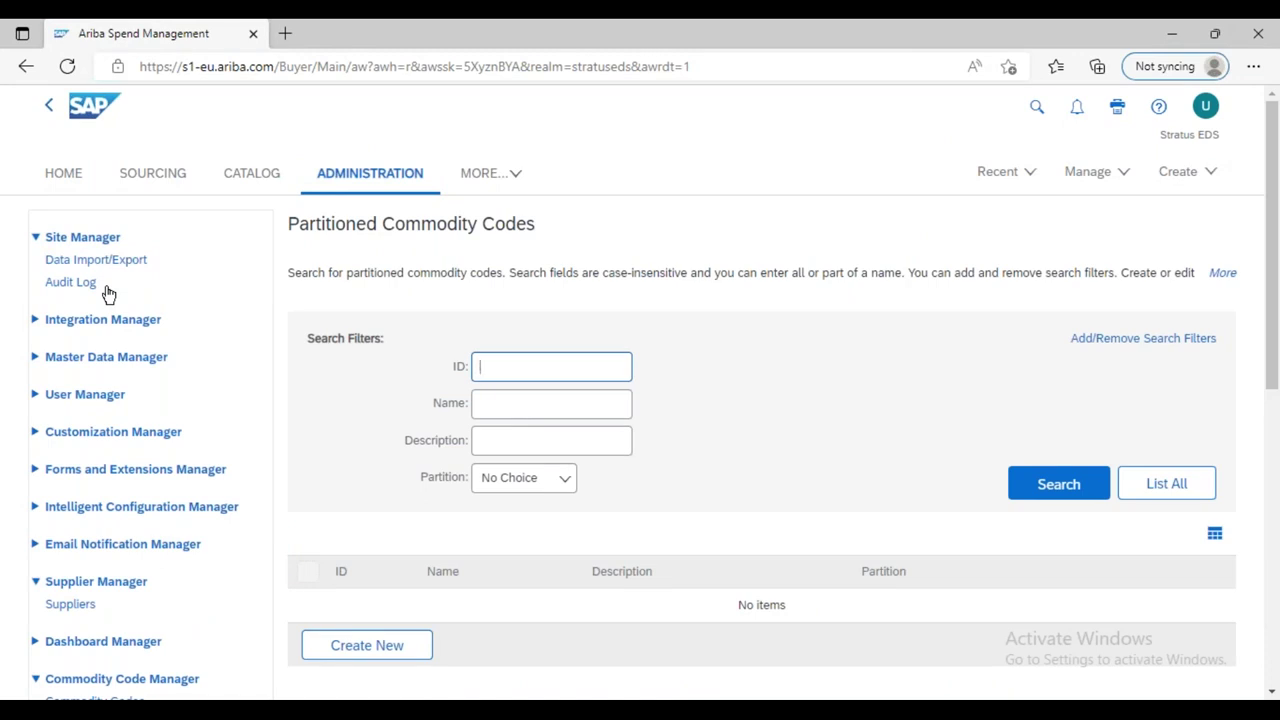
scroll(240, 443, down, 2)
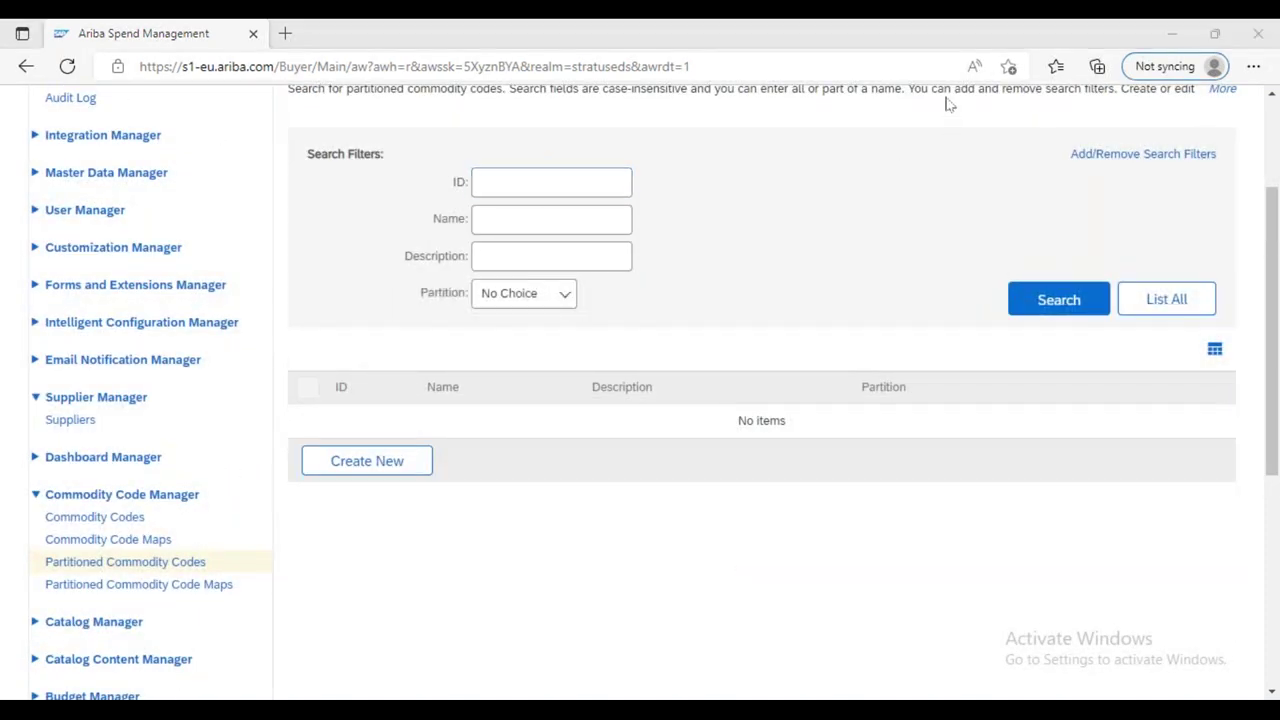
click(1166, 299)
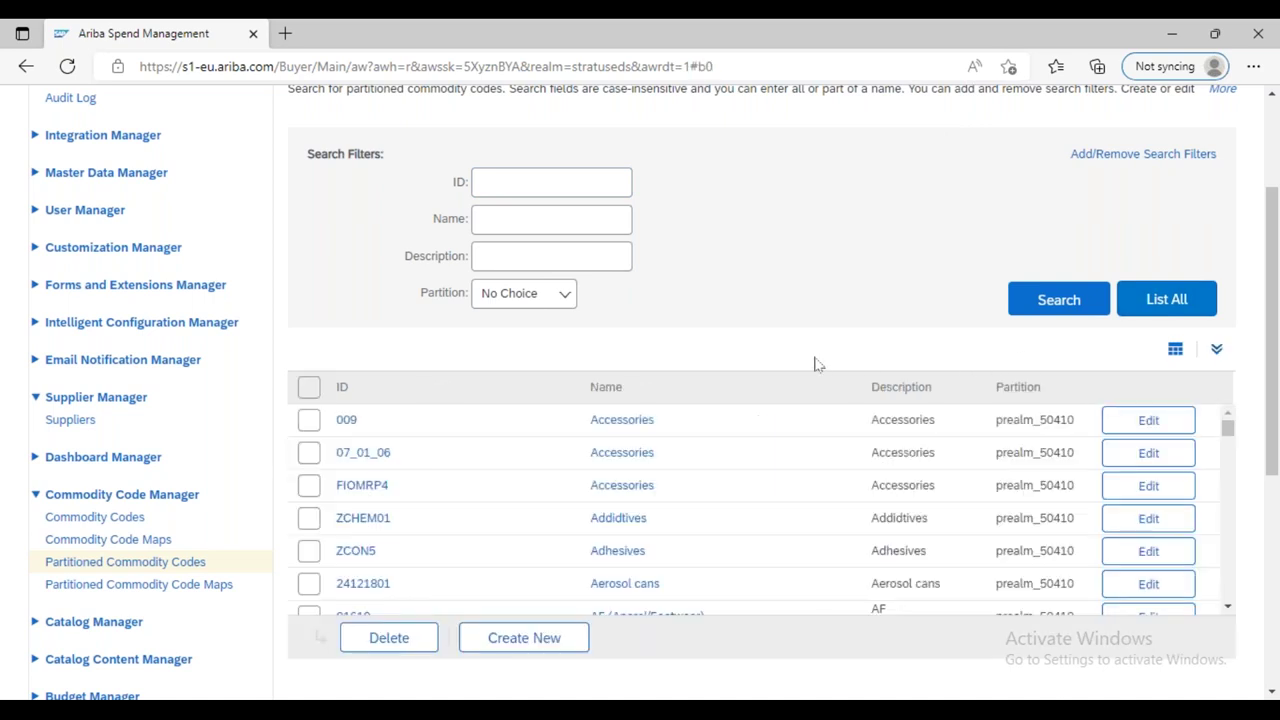
click(1216, 350)
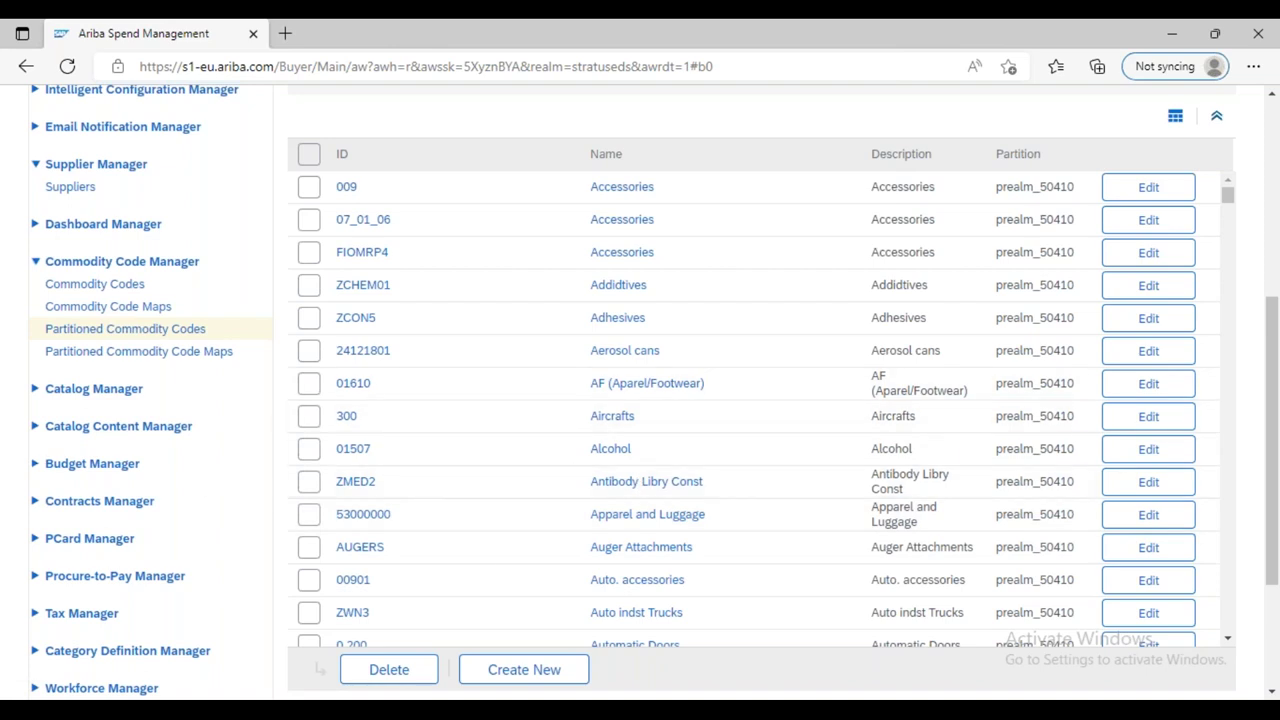
Step: Open the Partitioned Commodity Code Maps page of the Commodity Code Manager
click(117, 353)
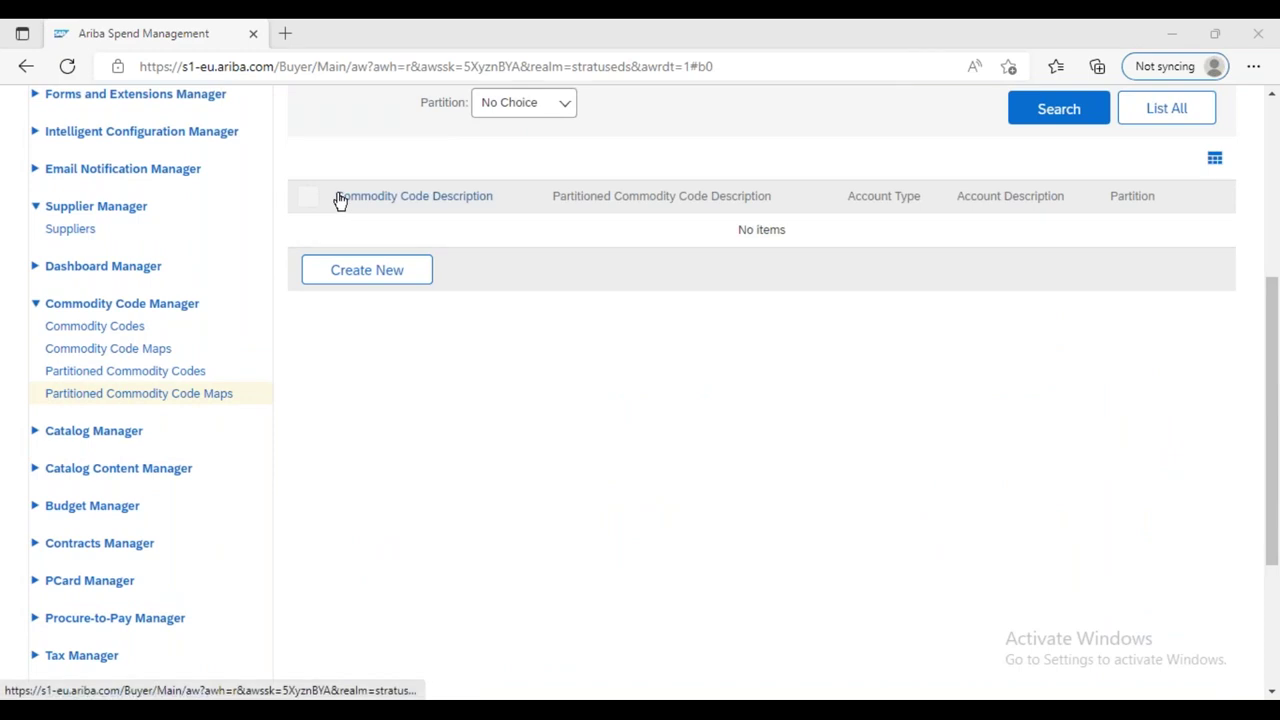
drag(340, 200, 404, 348)
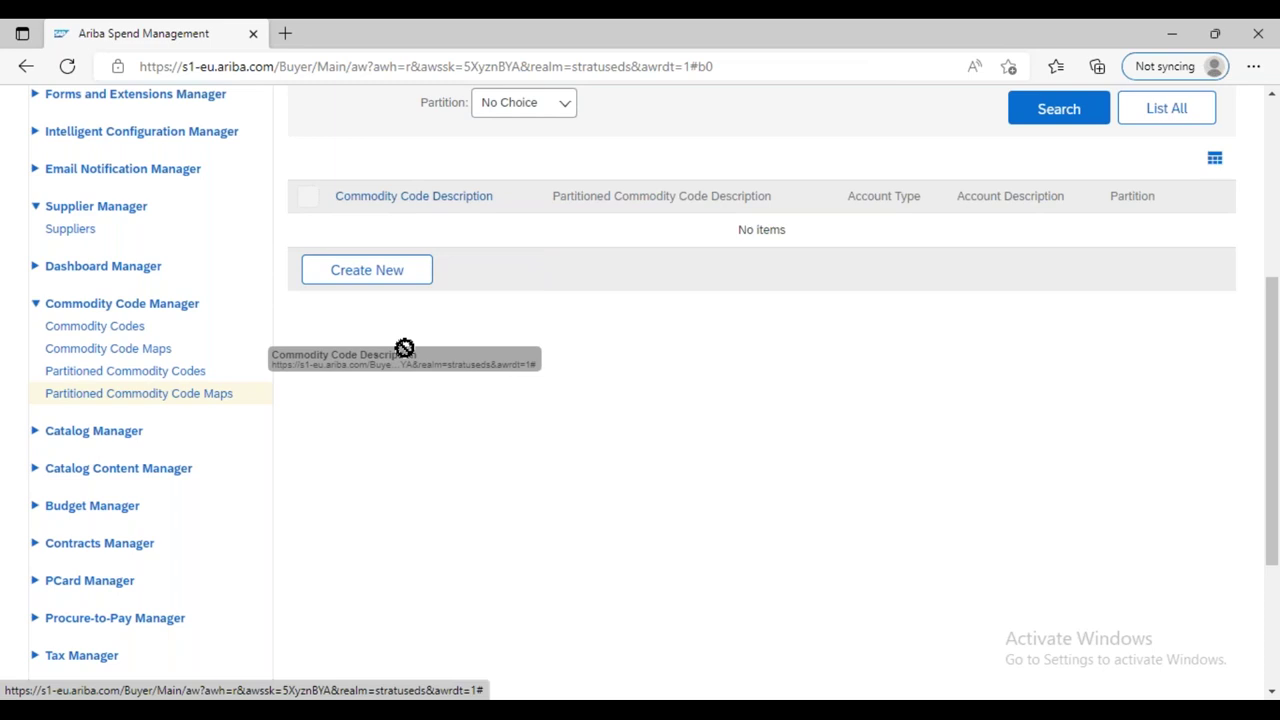
drag(404, 348, 390, 478)
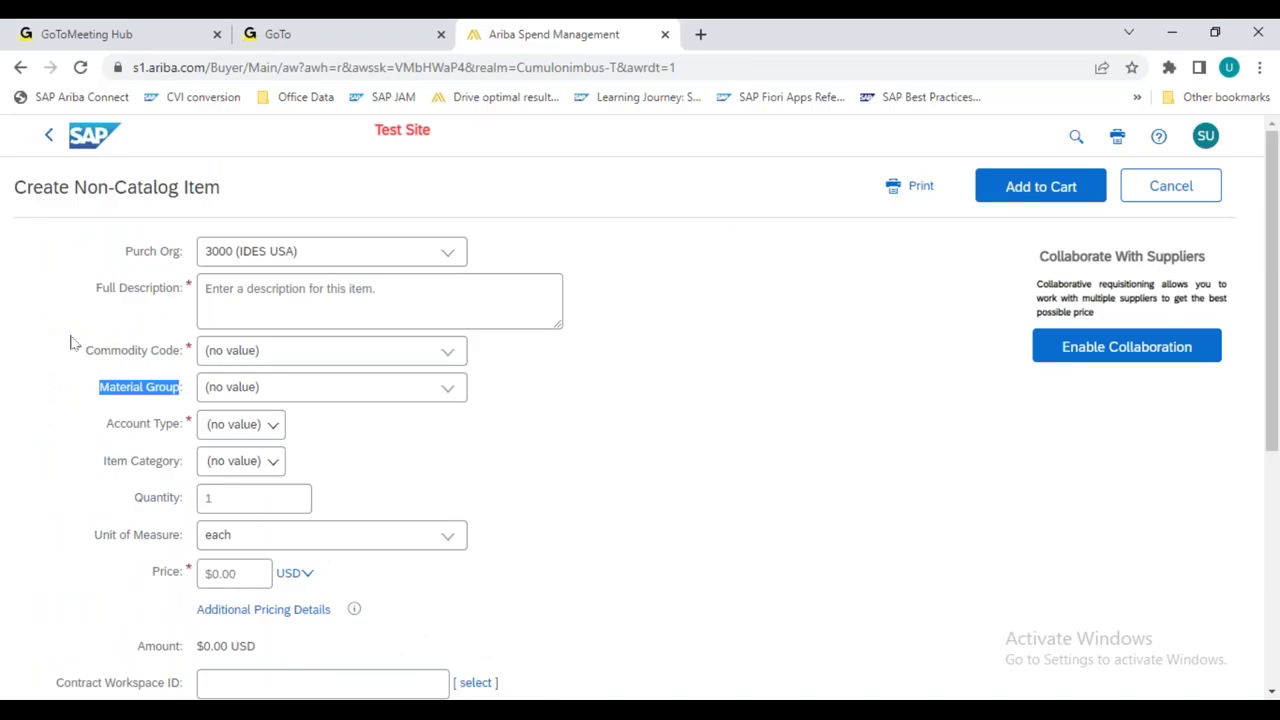
Step: Enter "Laptop" as the full description of the non-catalog item in the other browser window
click(70, 342)
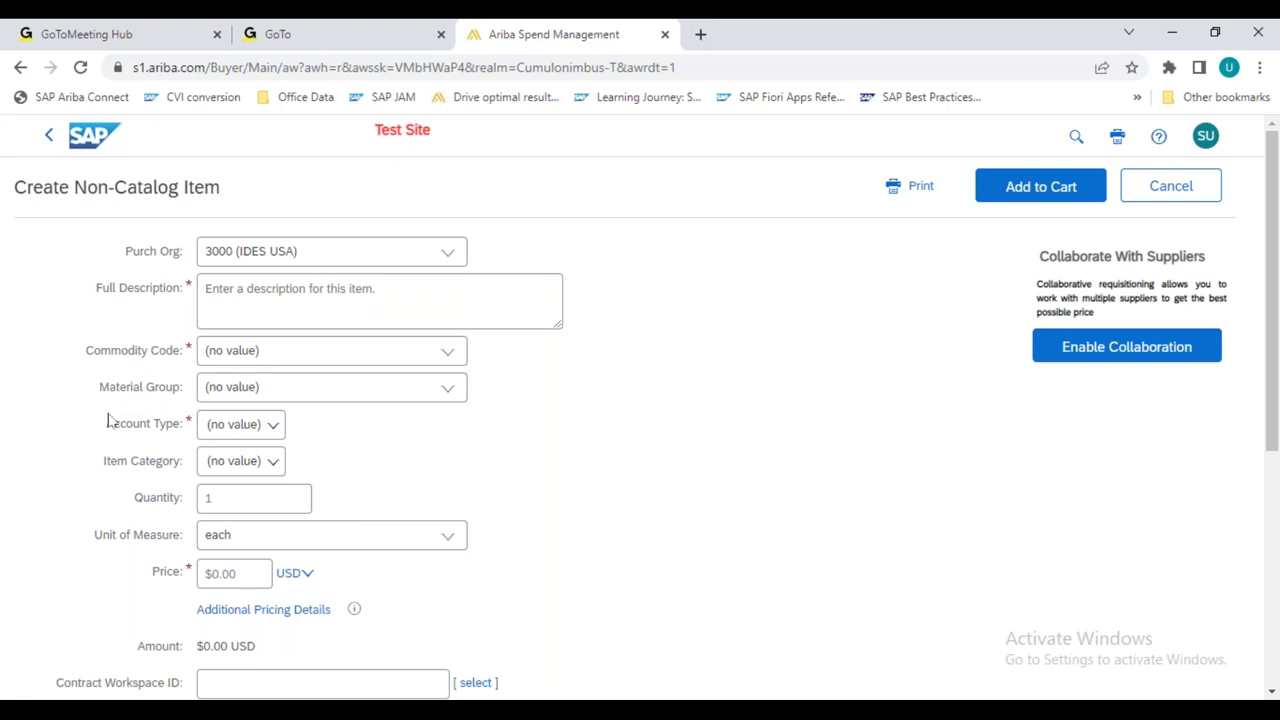
drag(97, 288, 176, 292)
drag(394, 291, 190, 293)
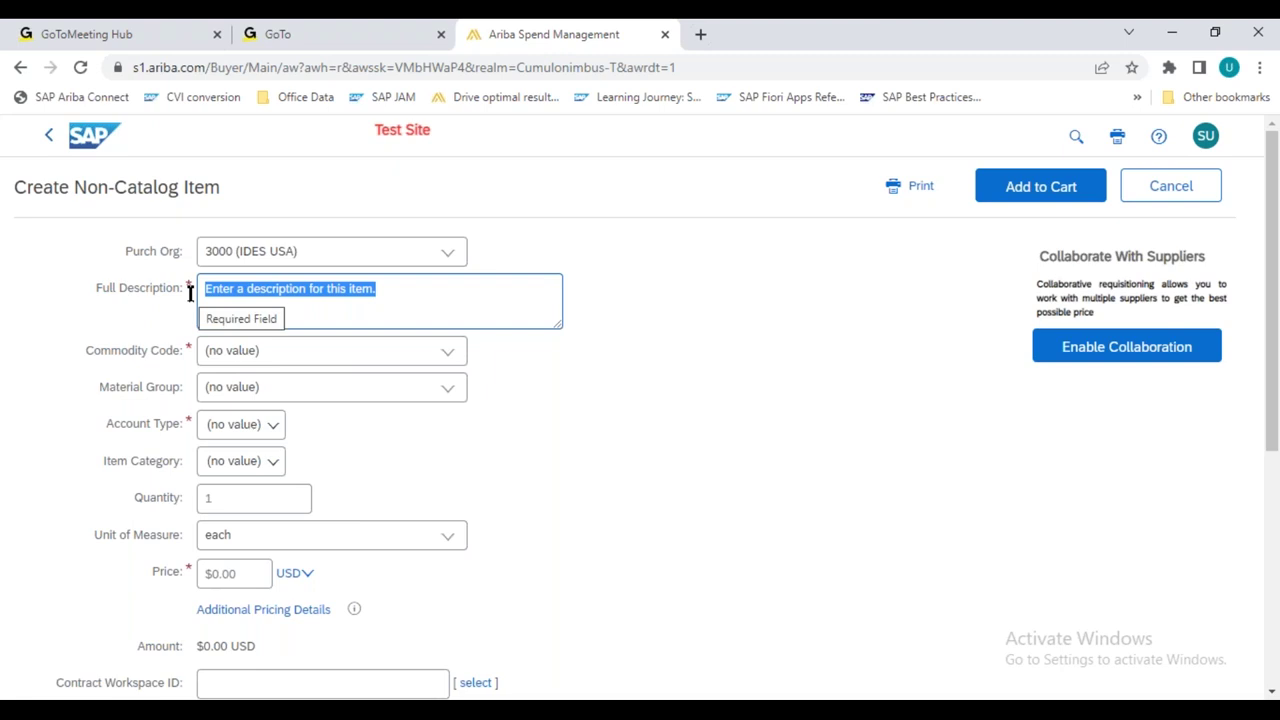
text(Laptop)
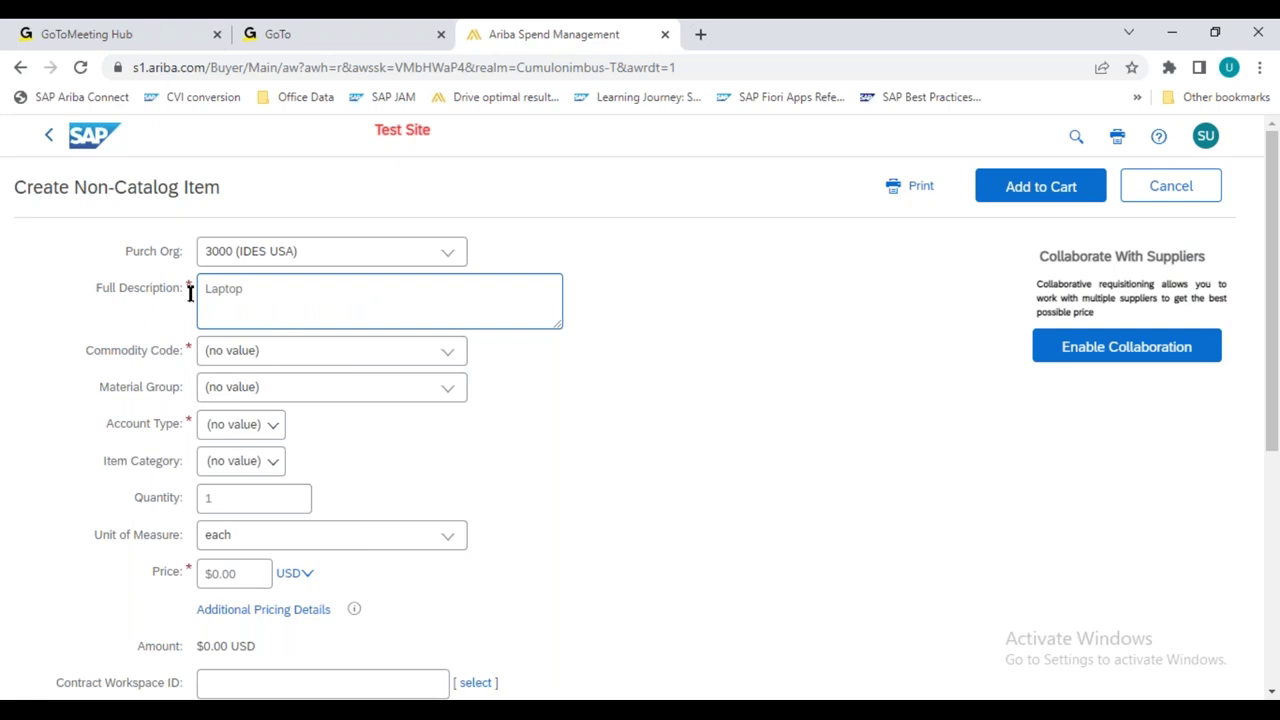
drag(85, 351, 180, 472)
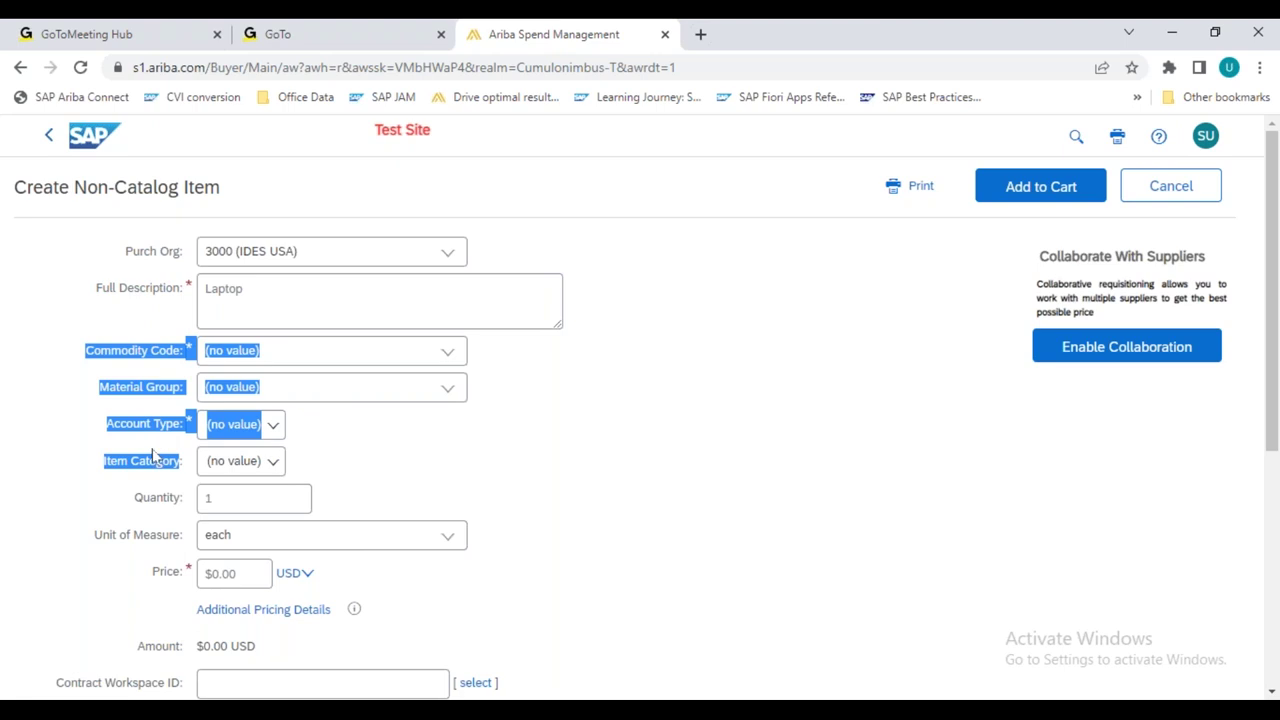
click(612, 440)
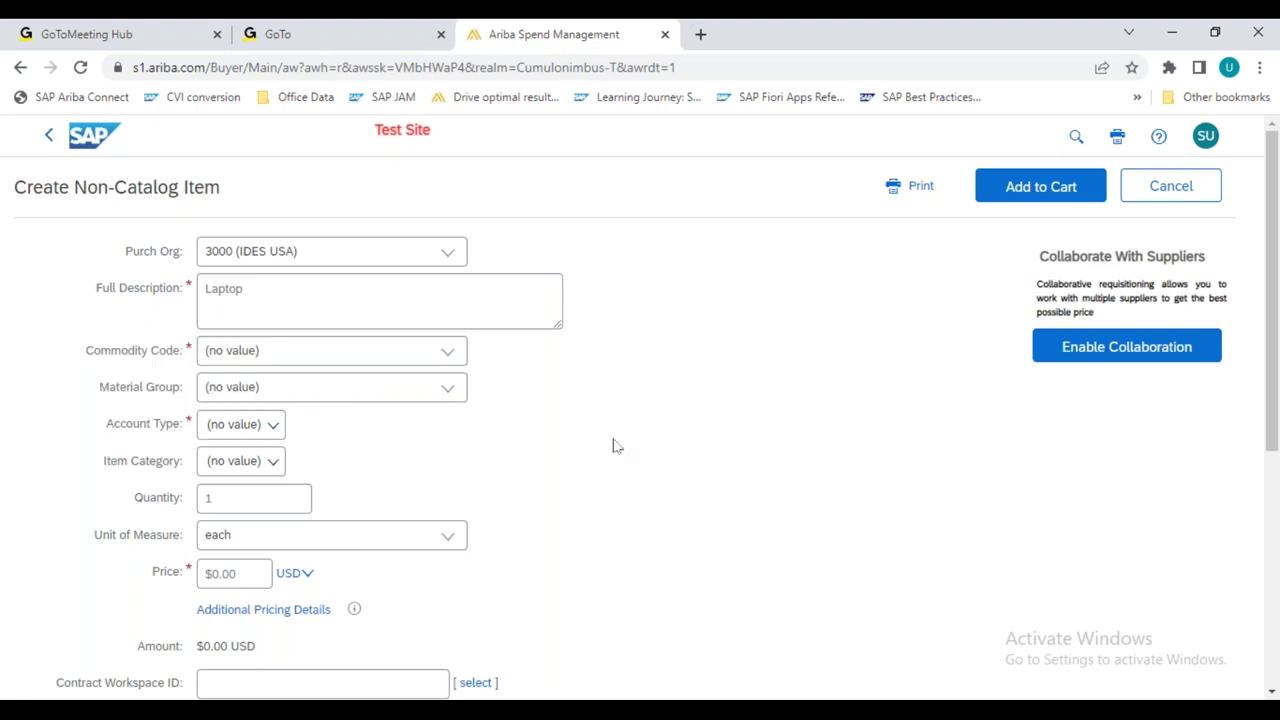
Step: Set the non-catalog item's commodity code to Manual pencil sharpener
click(448, 358)
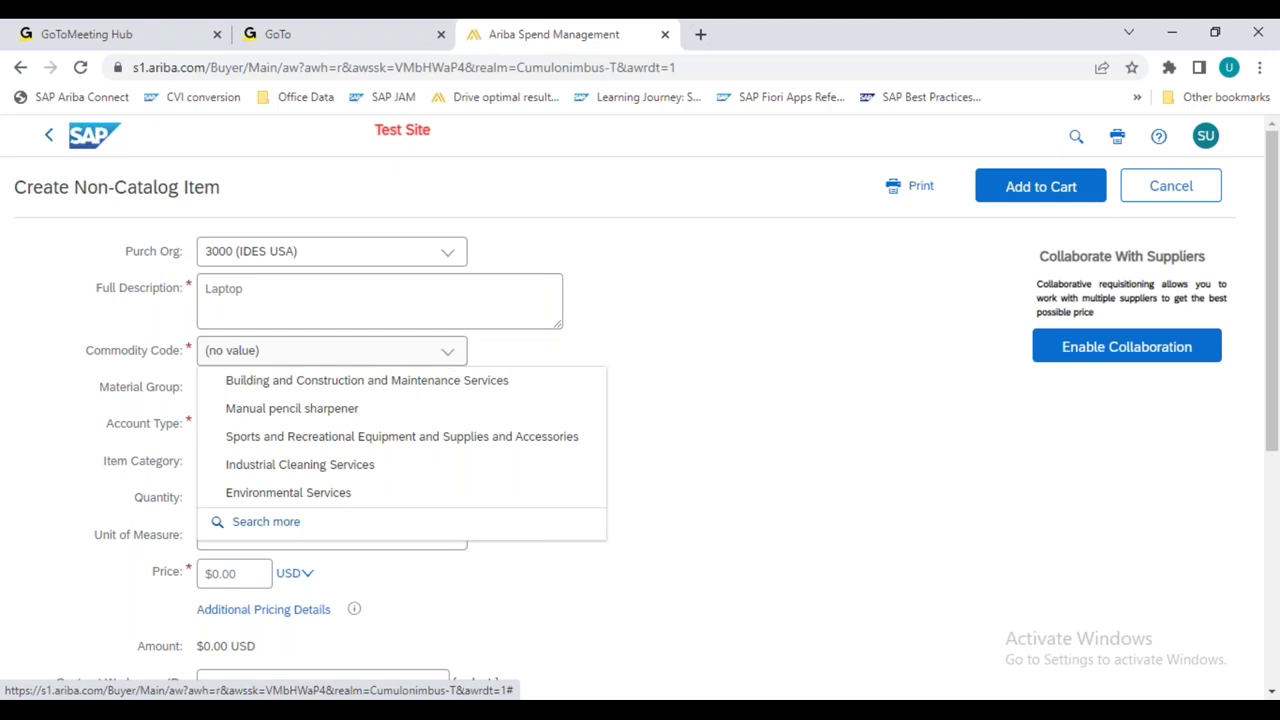
click(738, 435)
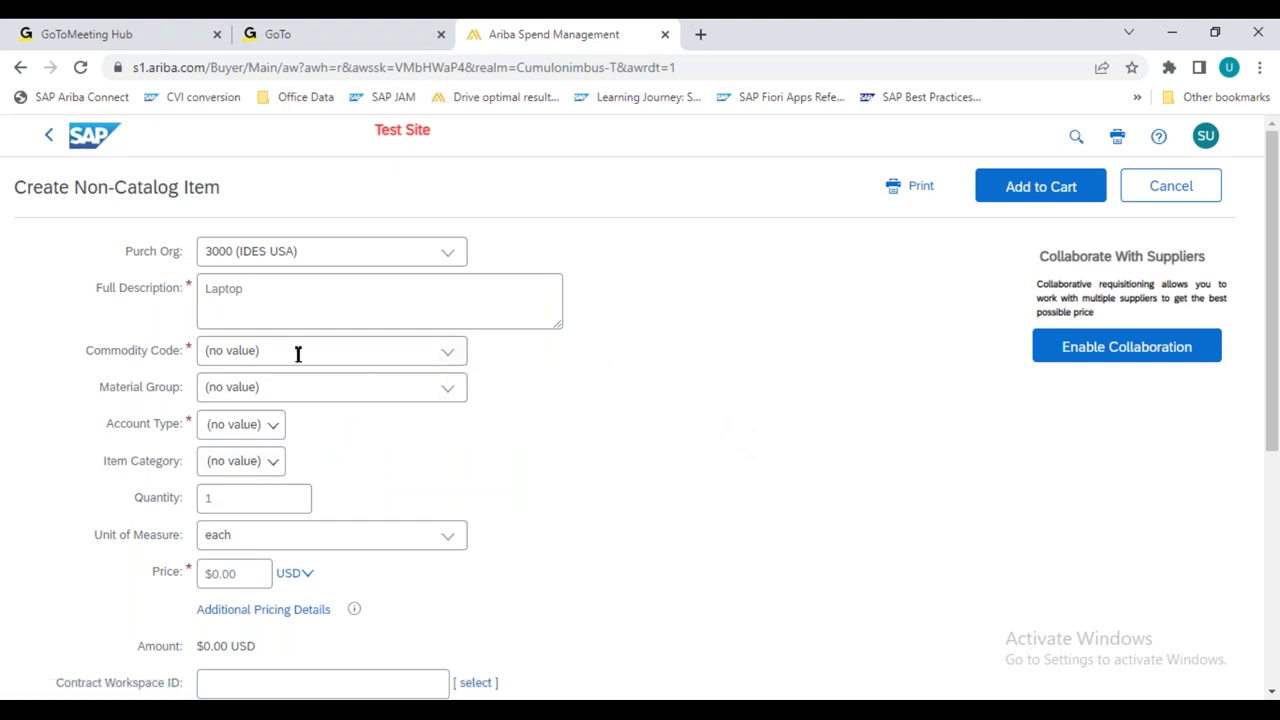
drag(108, 390, 279, 392)
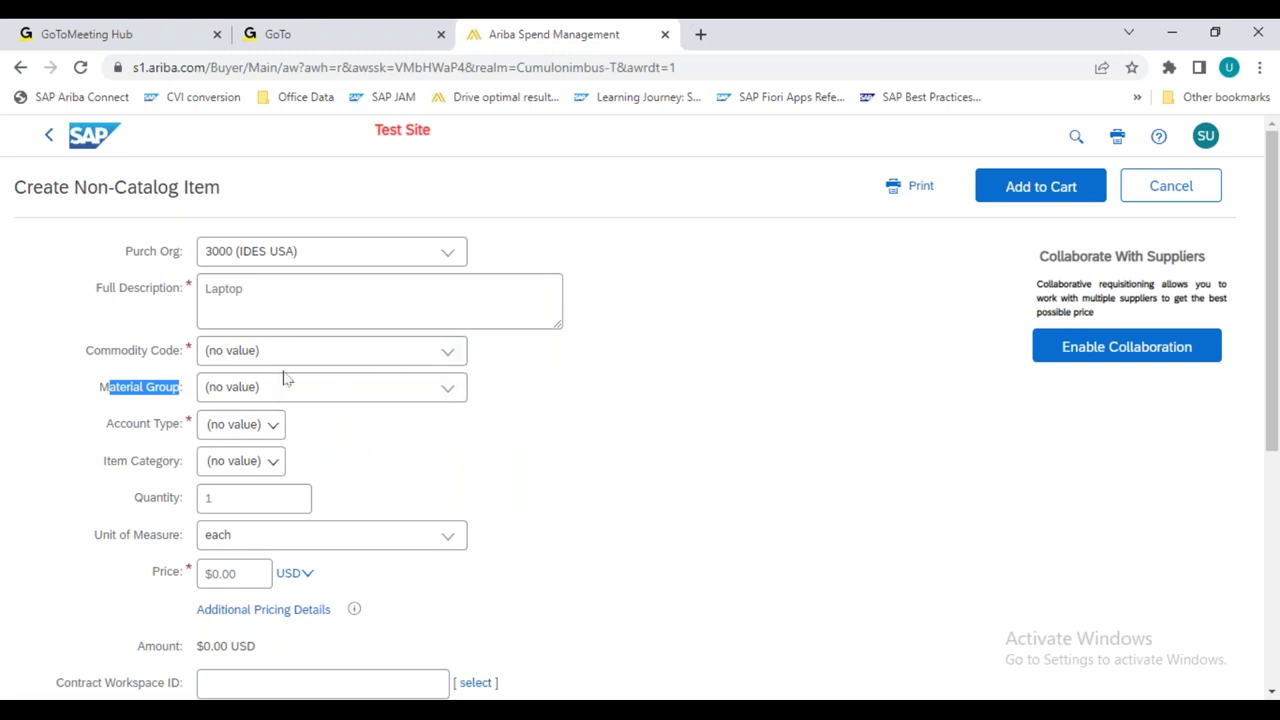
click(449, 361)
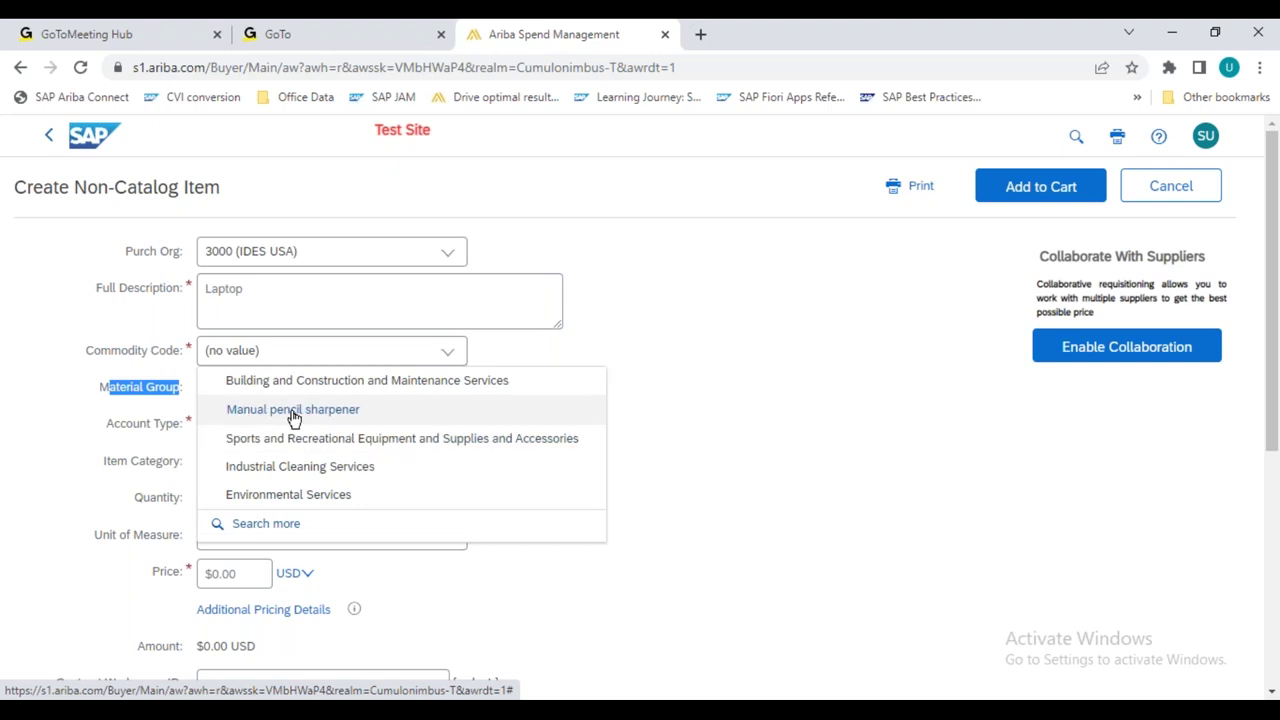
click(293, 410)
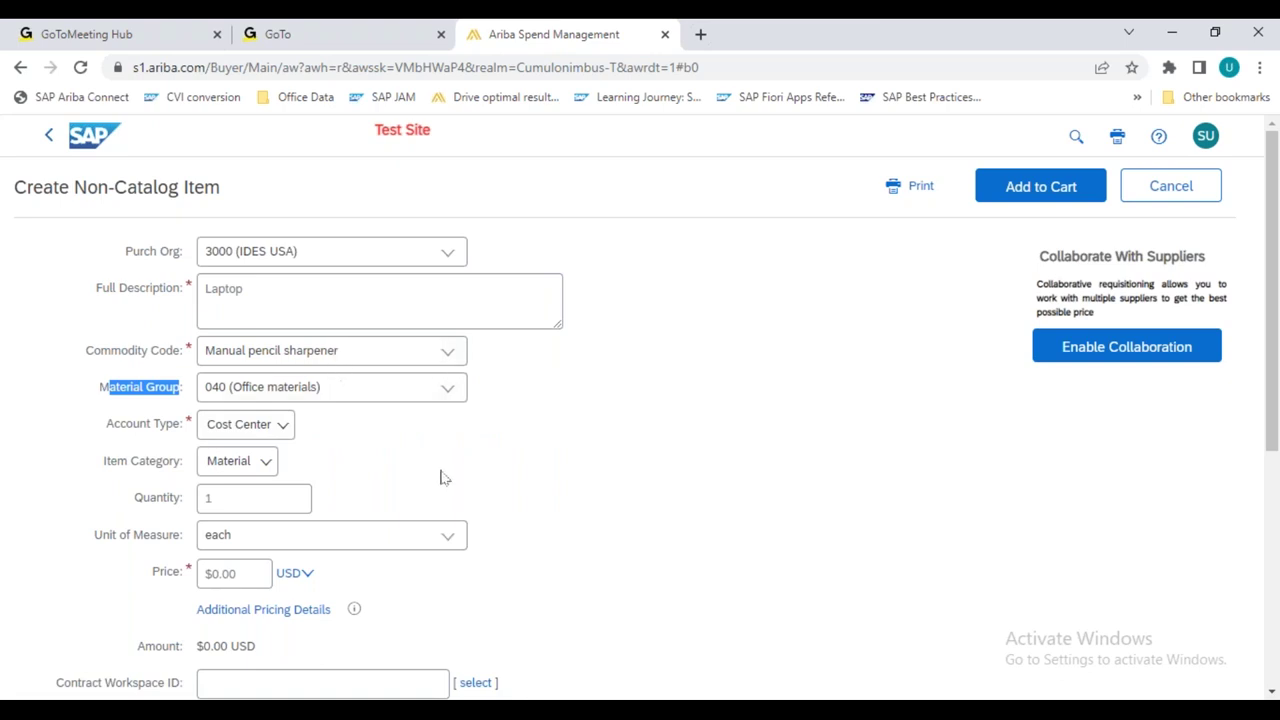
click(481, 449)
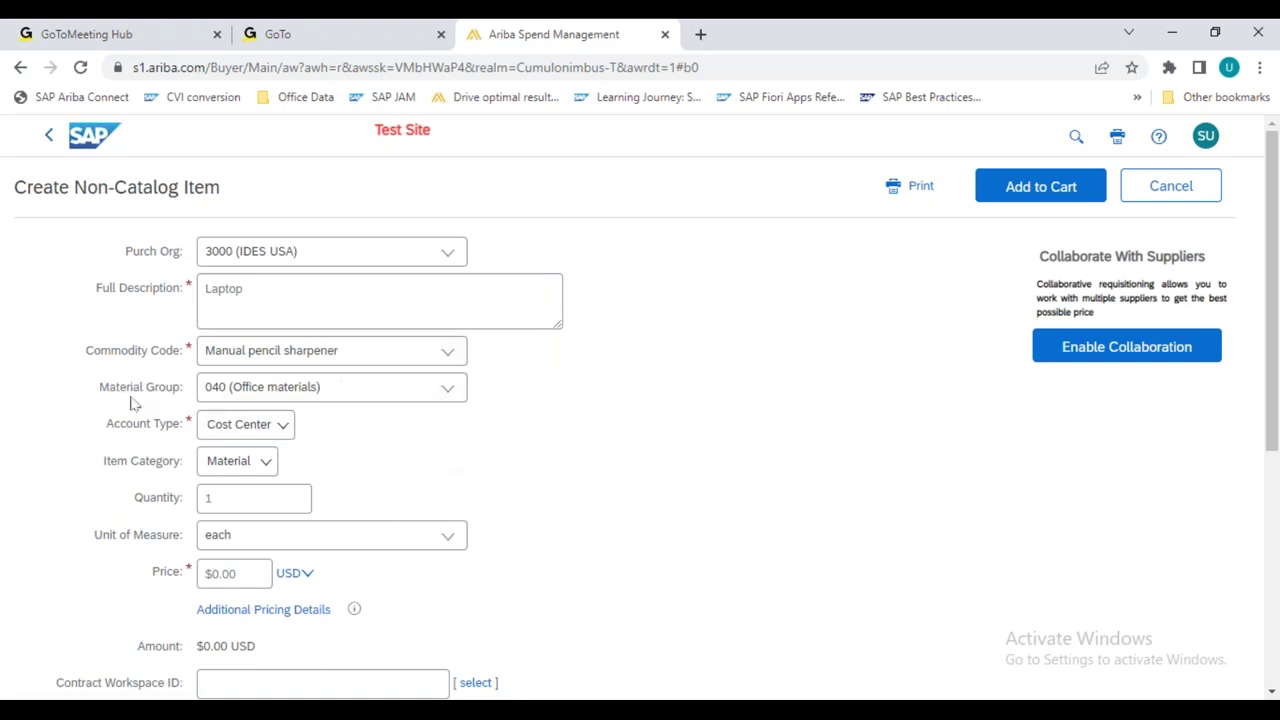
Step: Change the non-catalog item's material group to 02008 (Exhaust)
drag(100, 389, 186, 464)
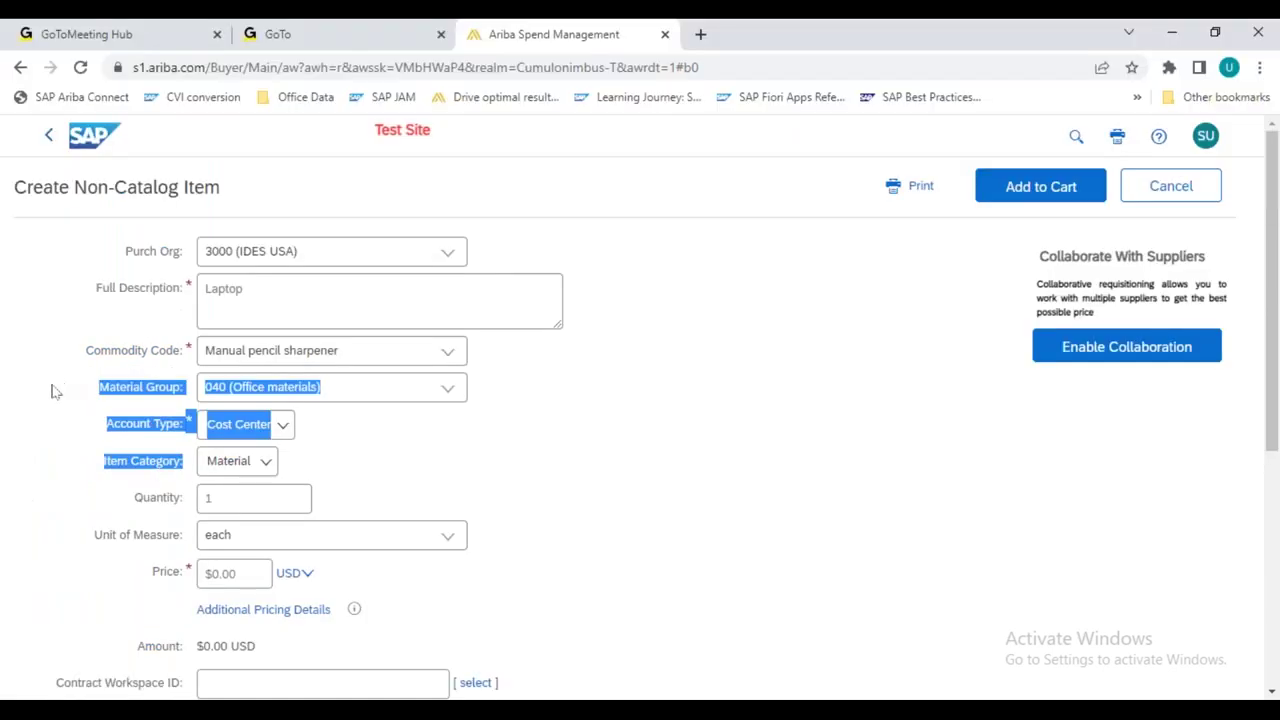
click(54, 390)
drag(100, 390, 183, 405)
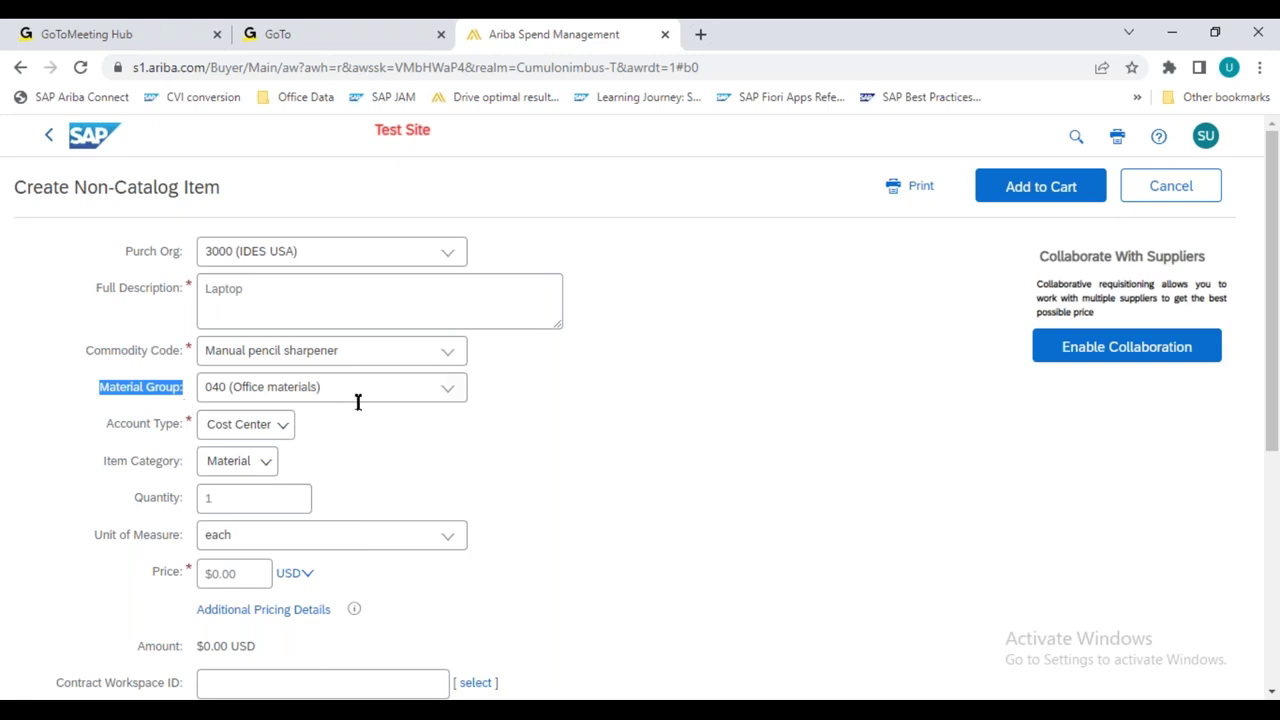
click(449, 398)
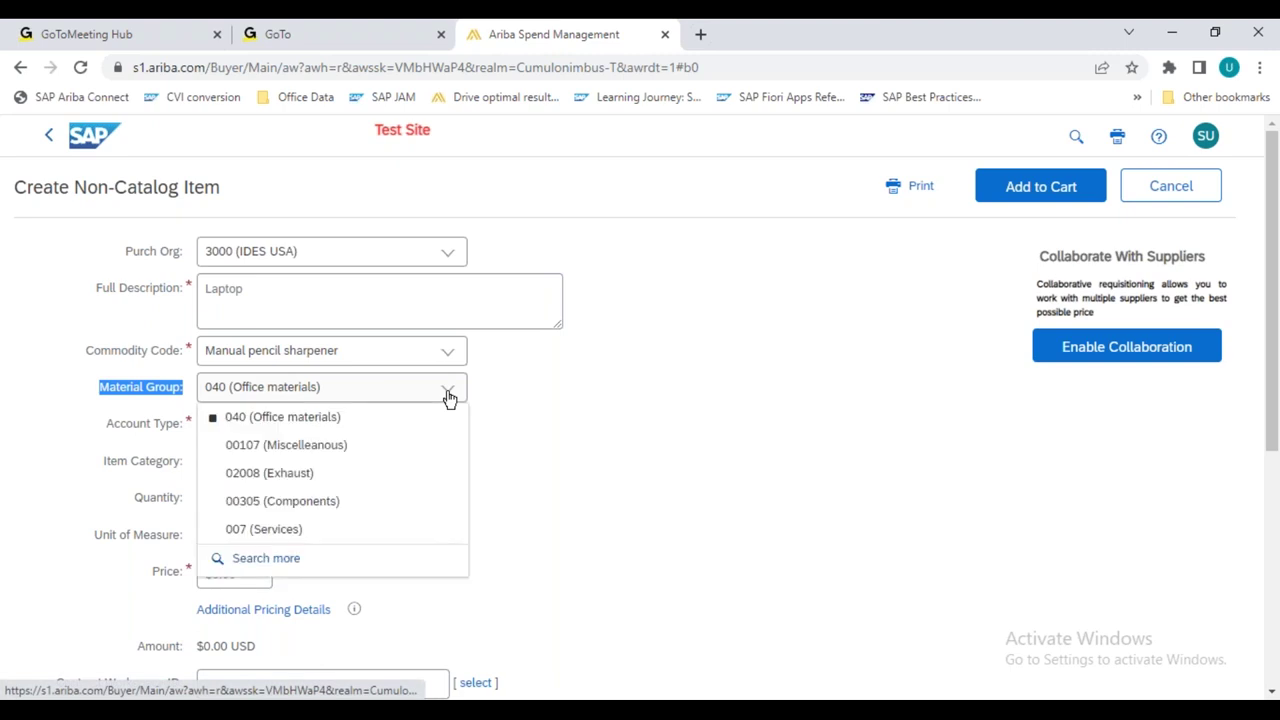
click(304, 485)
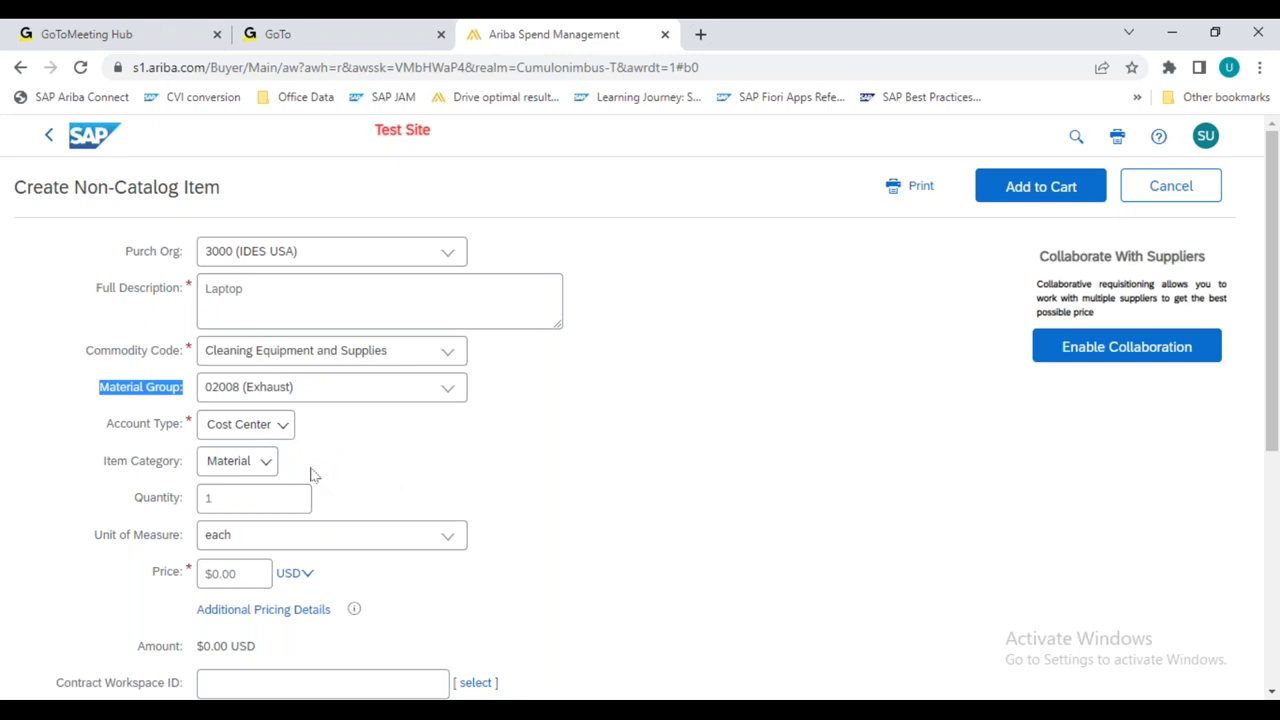
drag(90, 352, 190, 350)
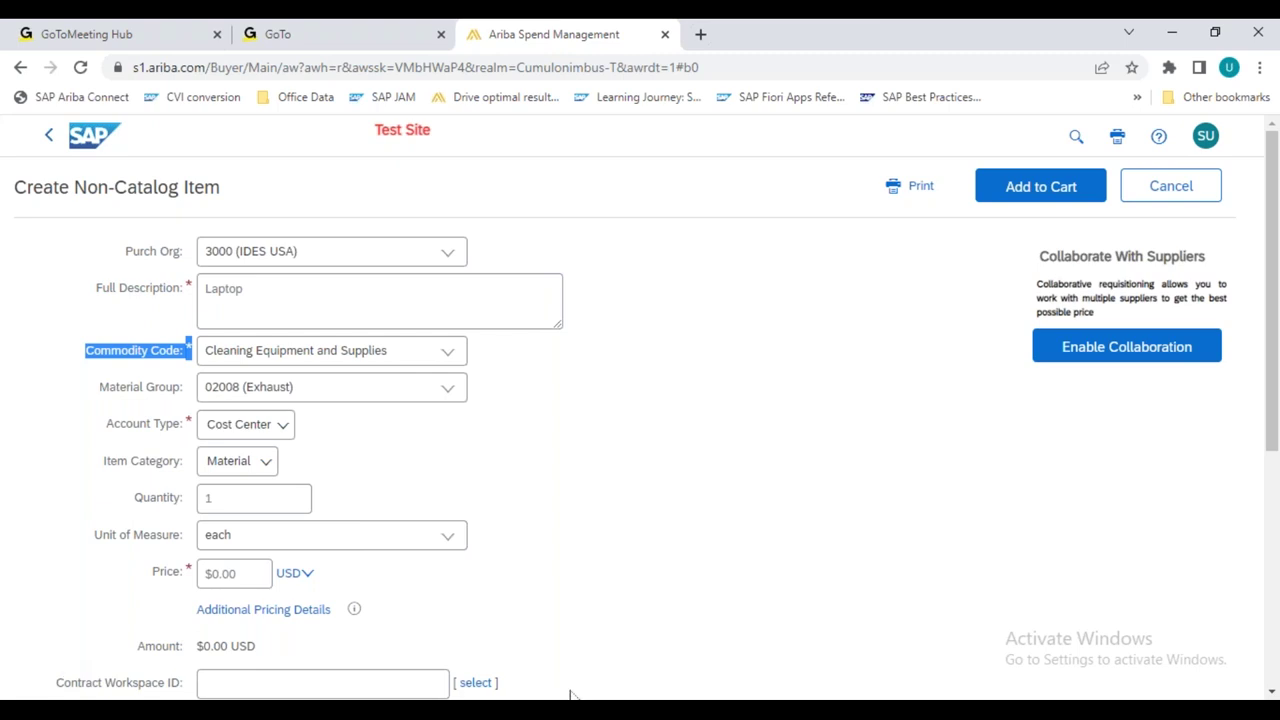
Step: Switch back to the administration site's browser window and start a new partitioned commodity code map entry
key(alt+Tab)
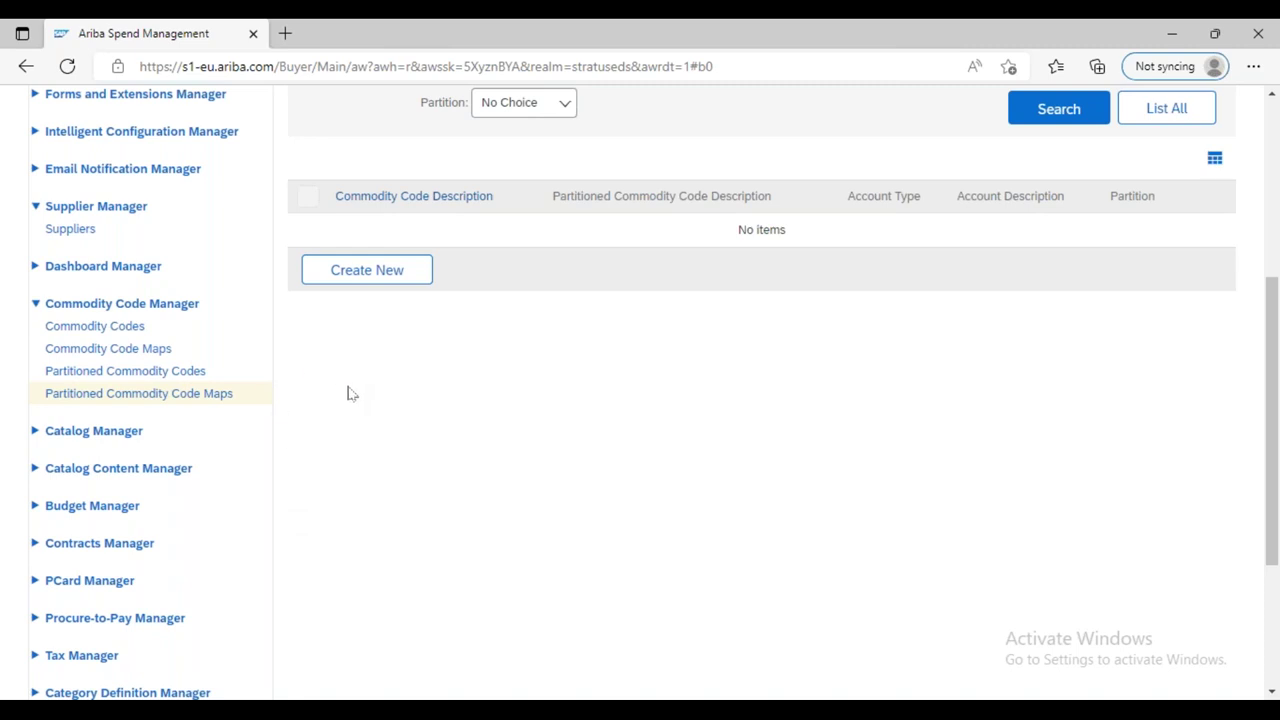
click(353, 285)
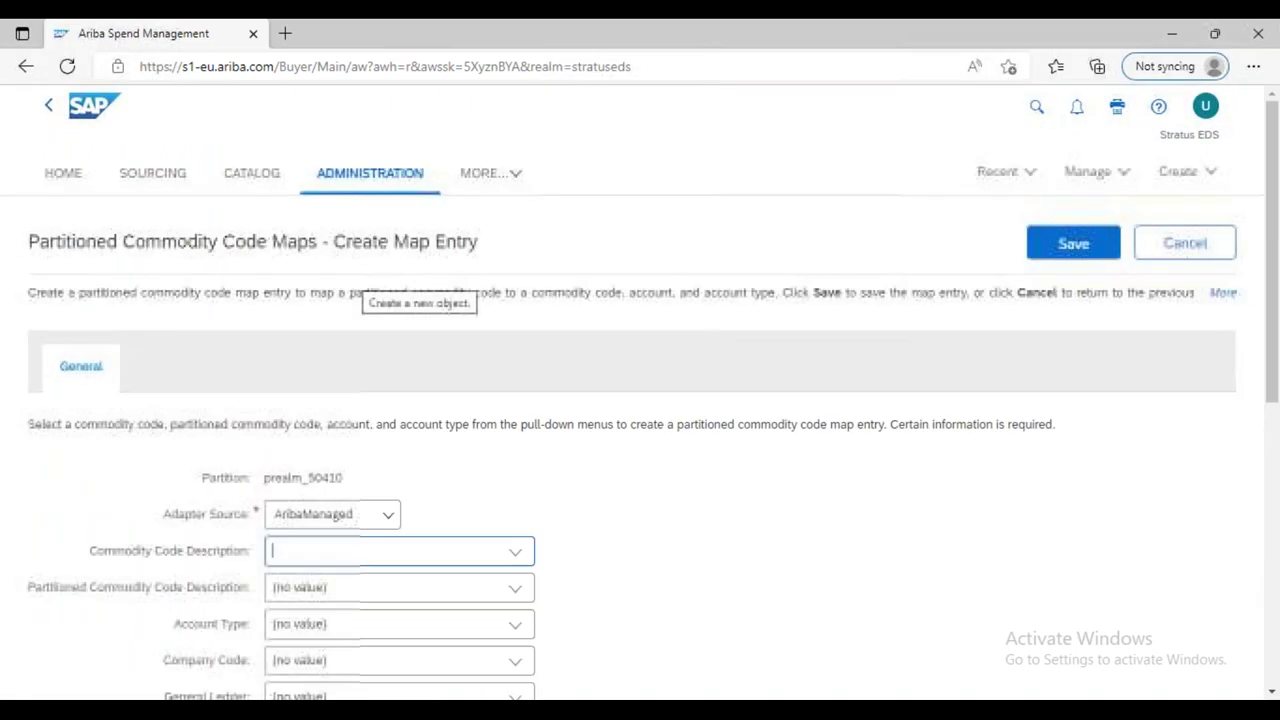
scroll(296, 370, down, 4)
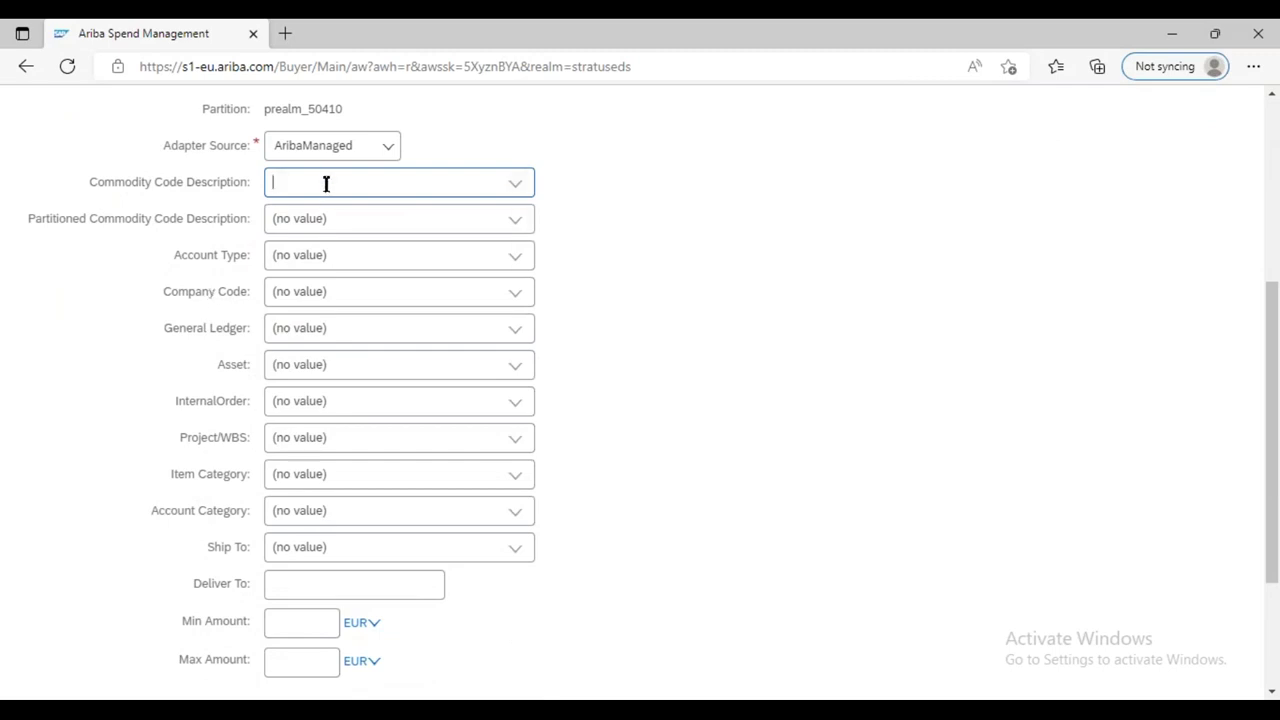
Step: Set the map entry's Commodity Code Description to Housekeeping Expenses and its Partitioned Commodity Code Description to Addidtives
click(518, 190)
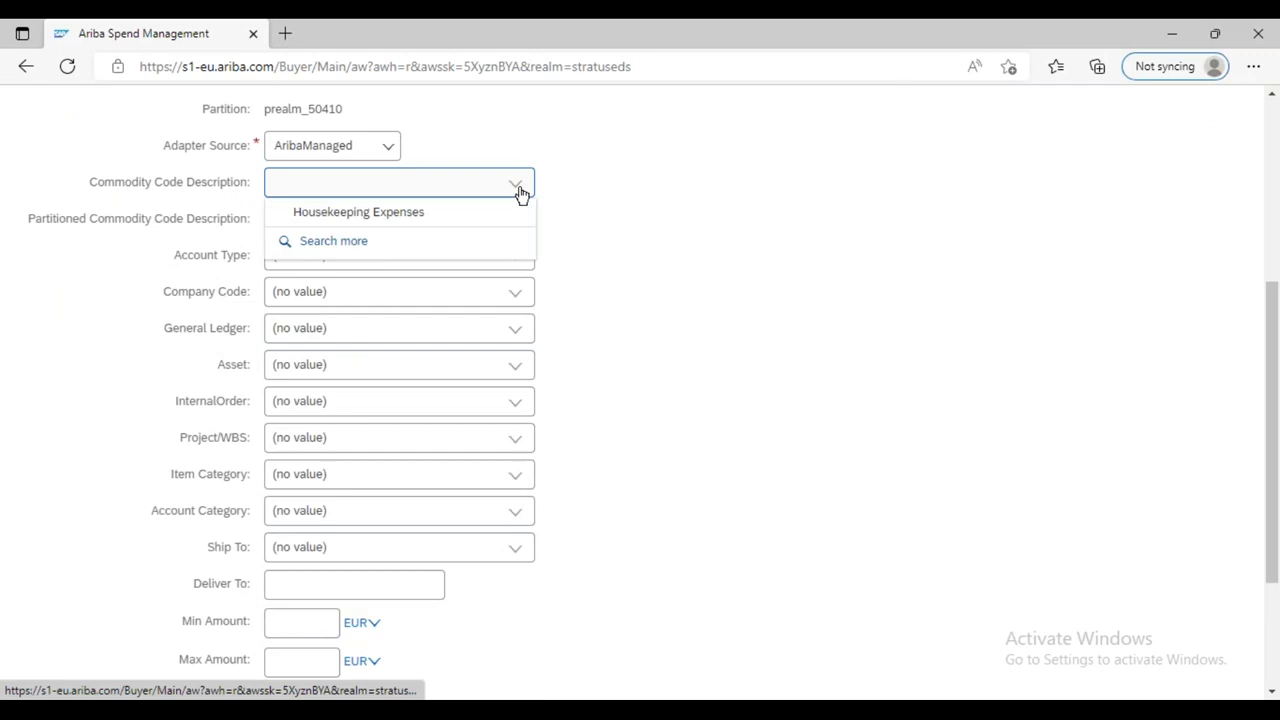
click(416, 222)
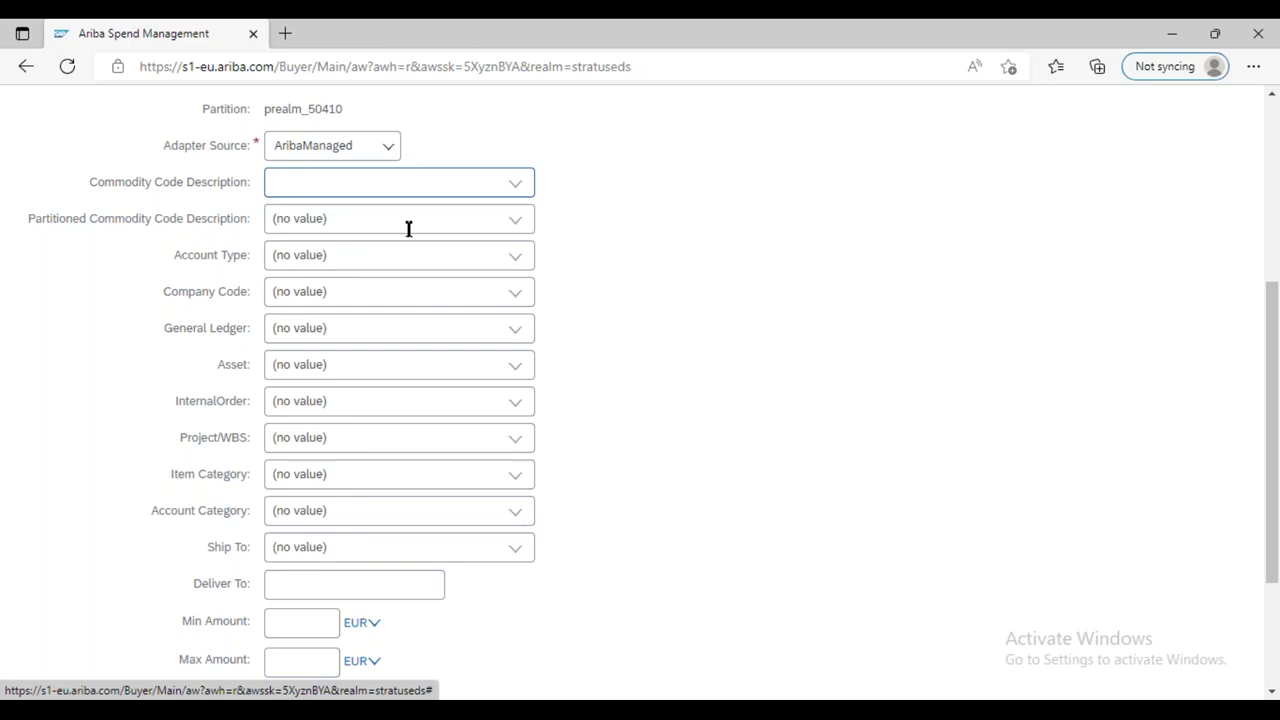
click(517, 221)
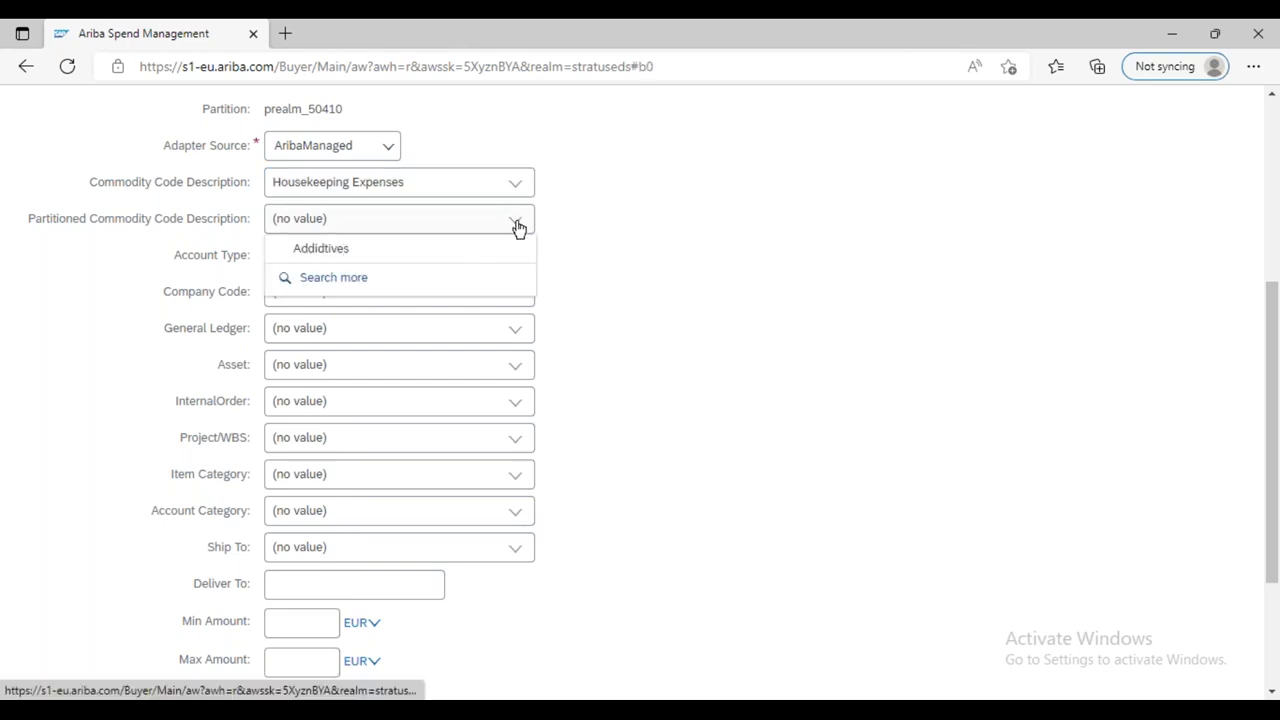
click(400, 259)
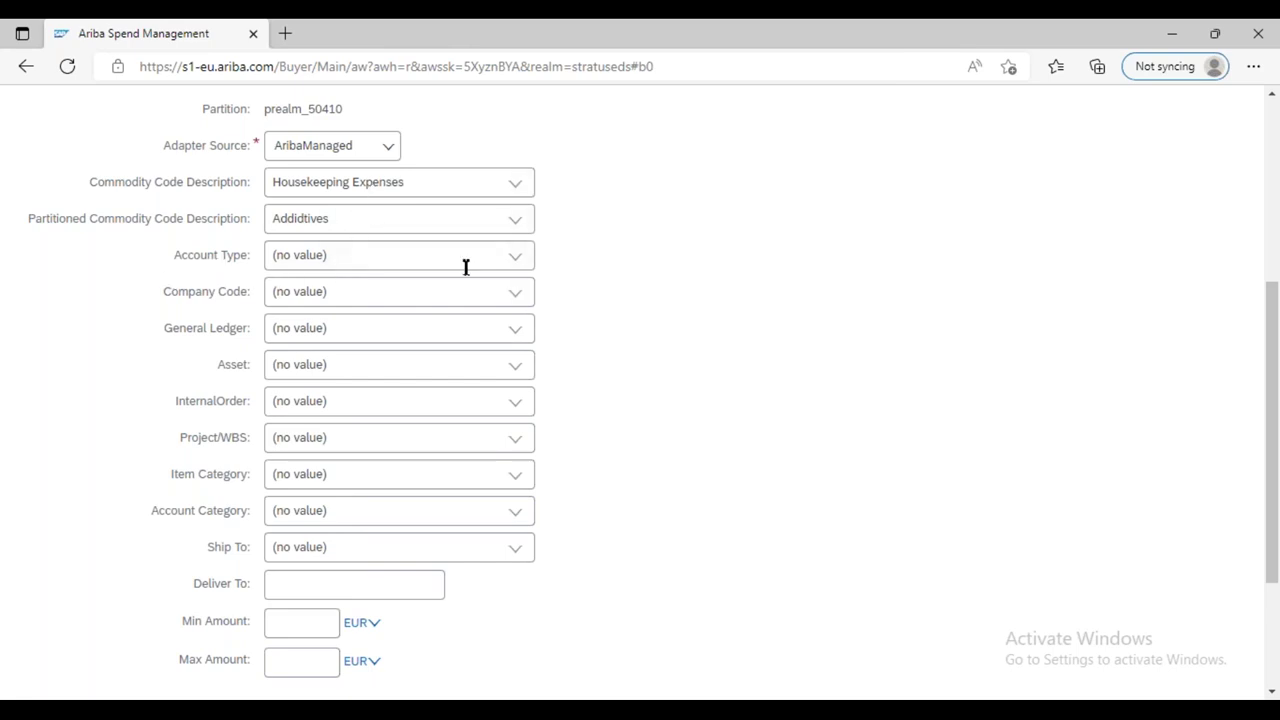
Step: Set the map entry's Account Type to Cost Center
click(514, 260)
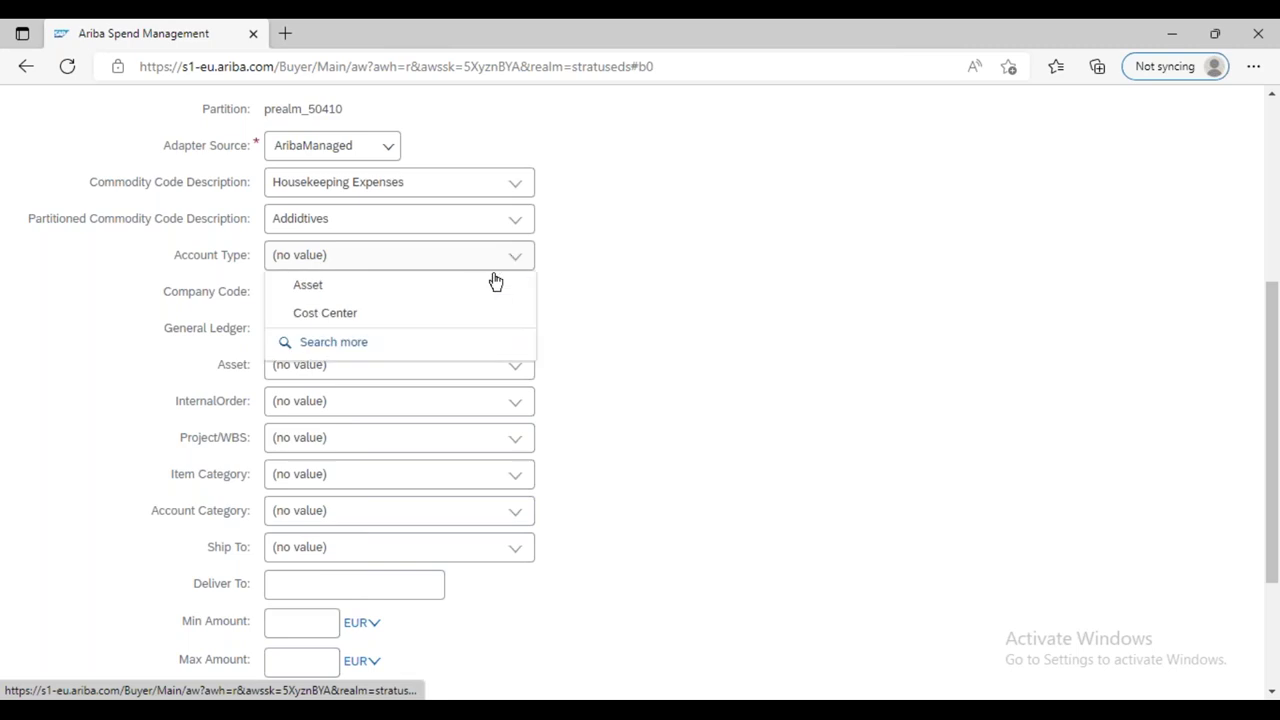
click(378, 318)
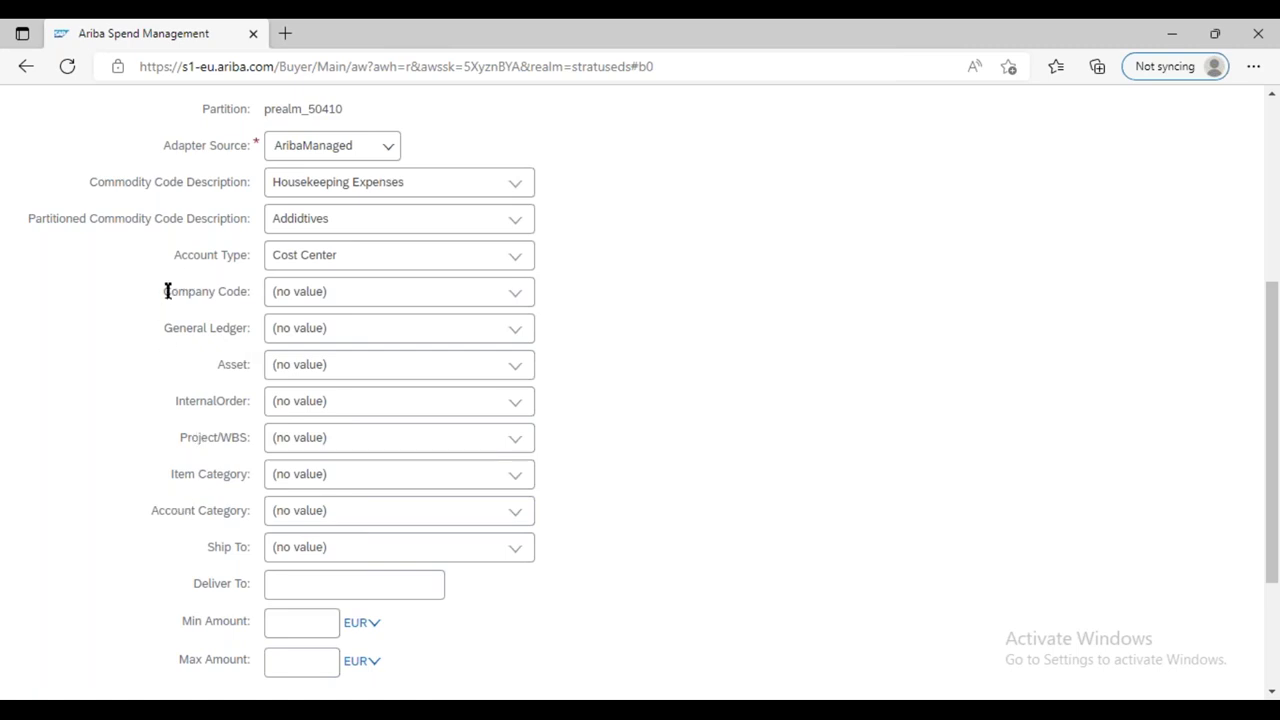
Step: Examine the map entry's remaining fields, from Company Code through Max Amount, and discard the entry without saving it
drag(167, 290, 245, 292)
drag(164, 330, 248, 366)
drag(176, 401, 240, 438)
drag(192, 480, 252, 478)
drag(191, 512, 256, 520)
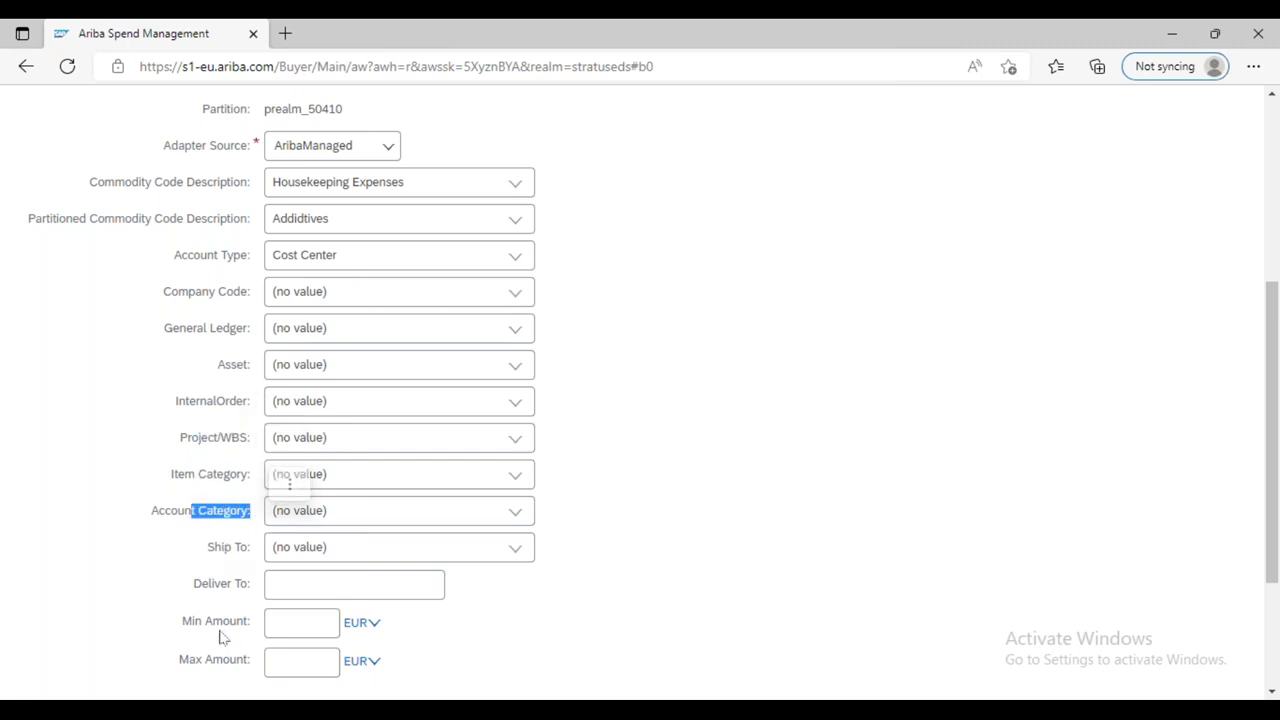
scroll(211, 457, down, 2)
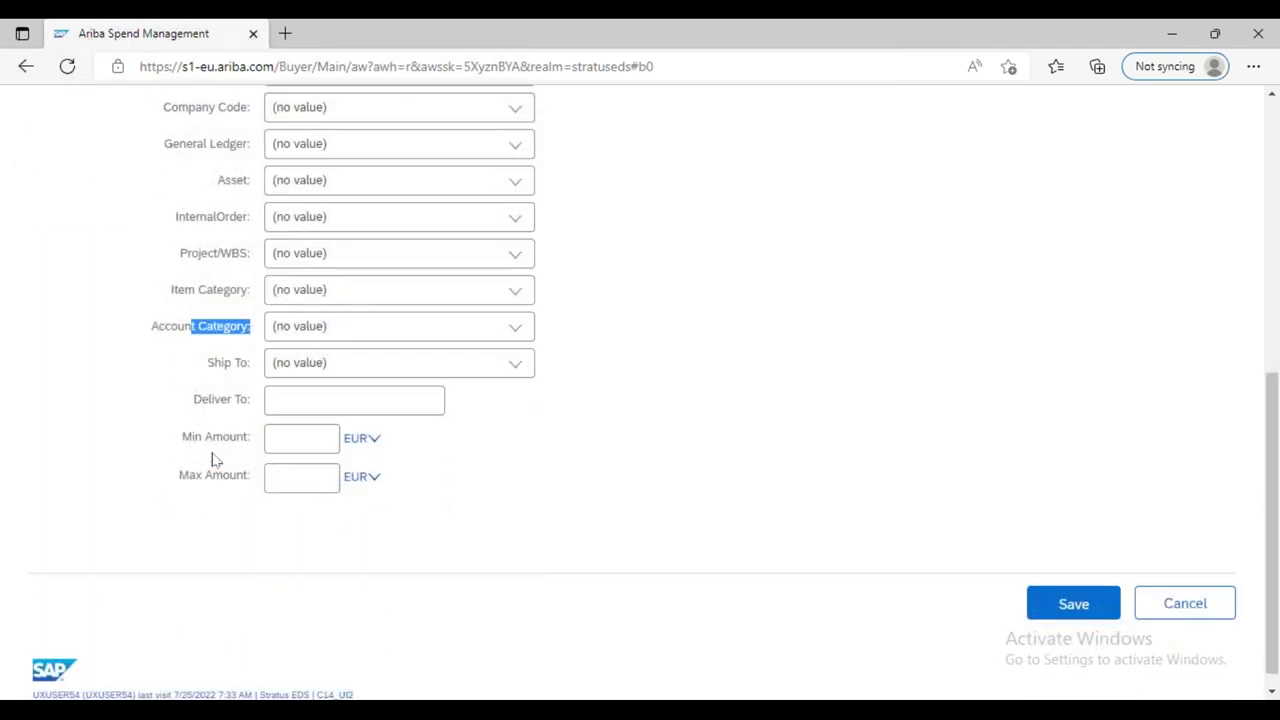
scroll(211, 459, up, 2)
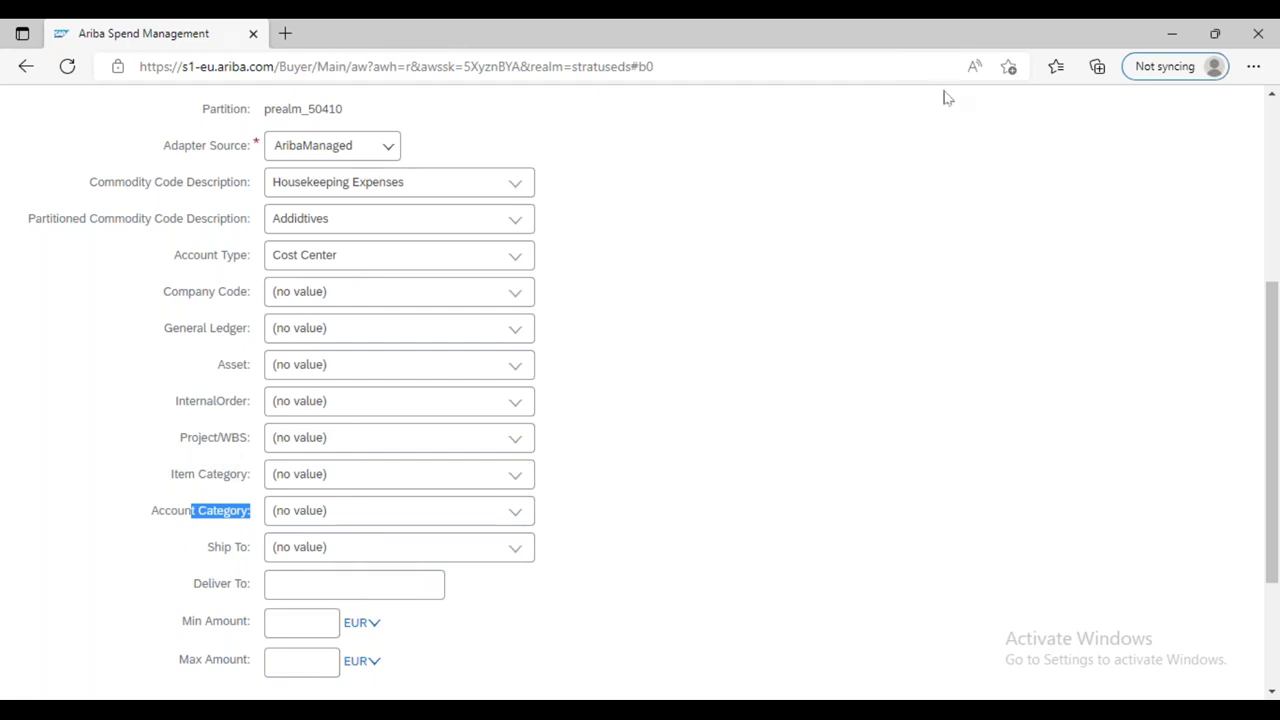
scroll(940, 437, up, 5)
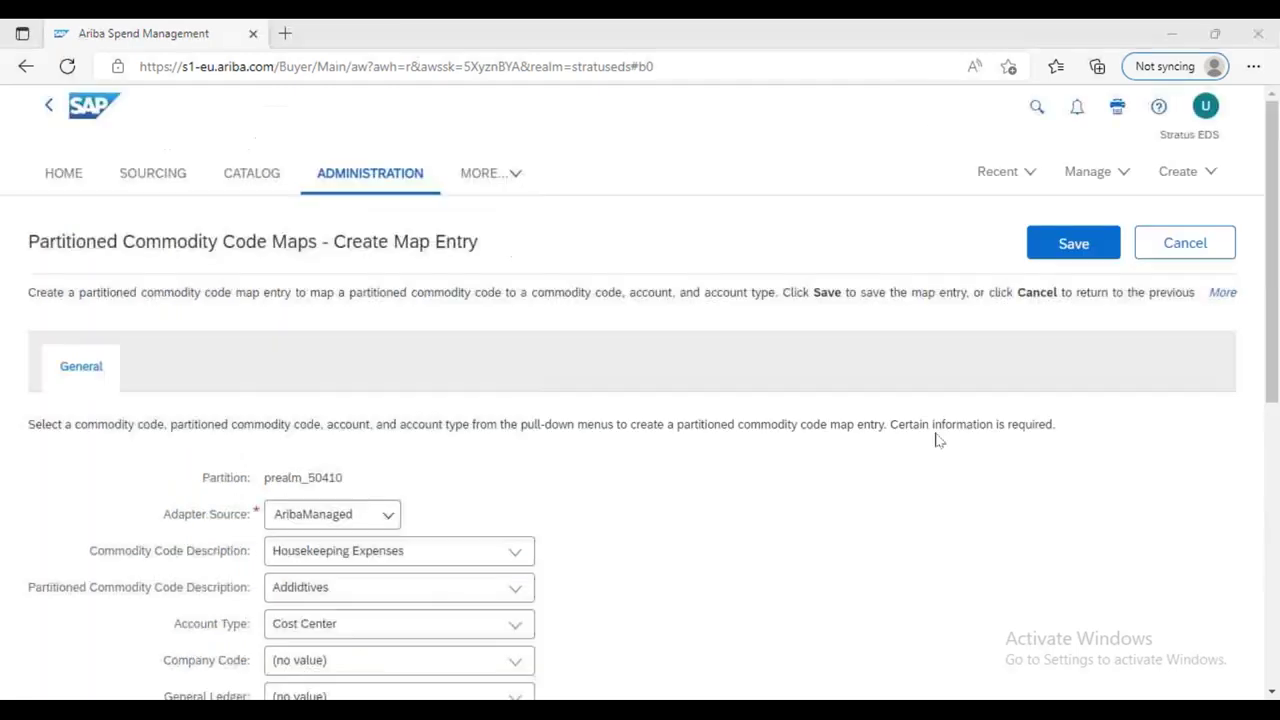
click(1185, 250)
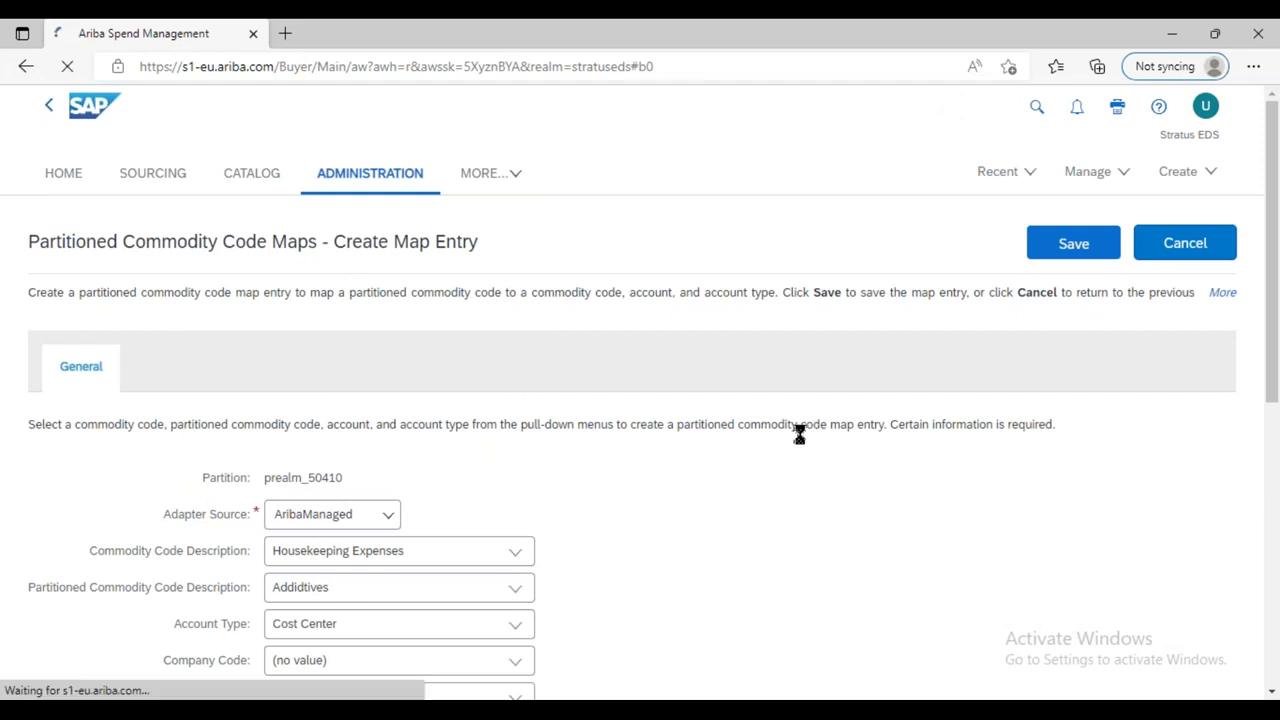
Step: Open the Site Manager's Data Import/Export page
scroll(314, 405, down, 3)
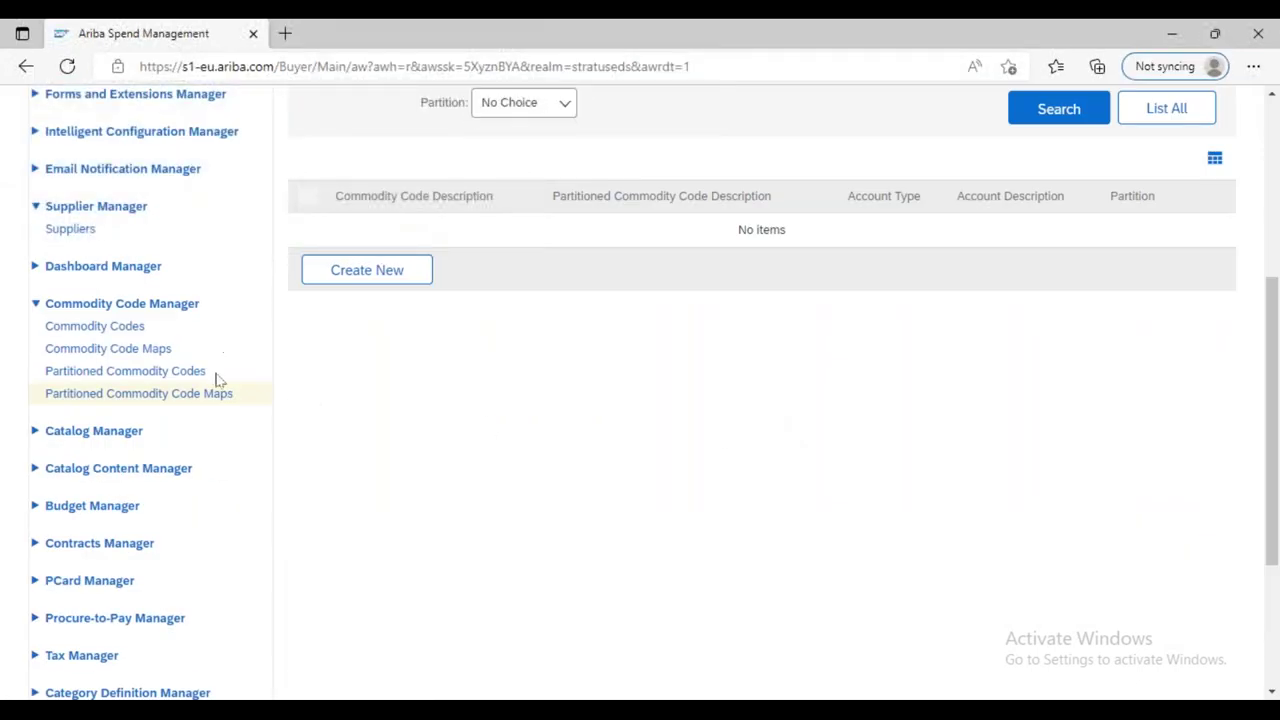
scroll(217, 380, up, 2)
scroll(213, 380, up, 1)
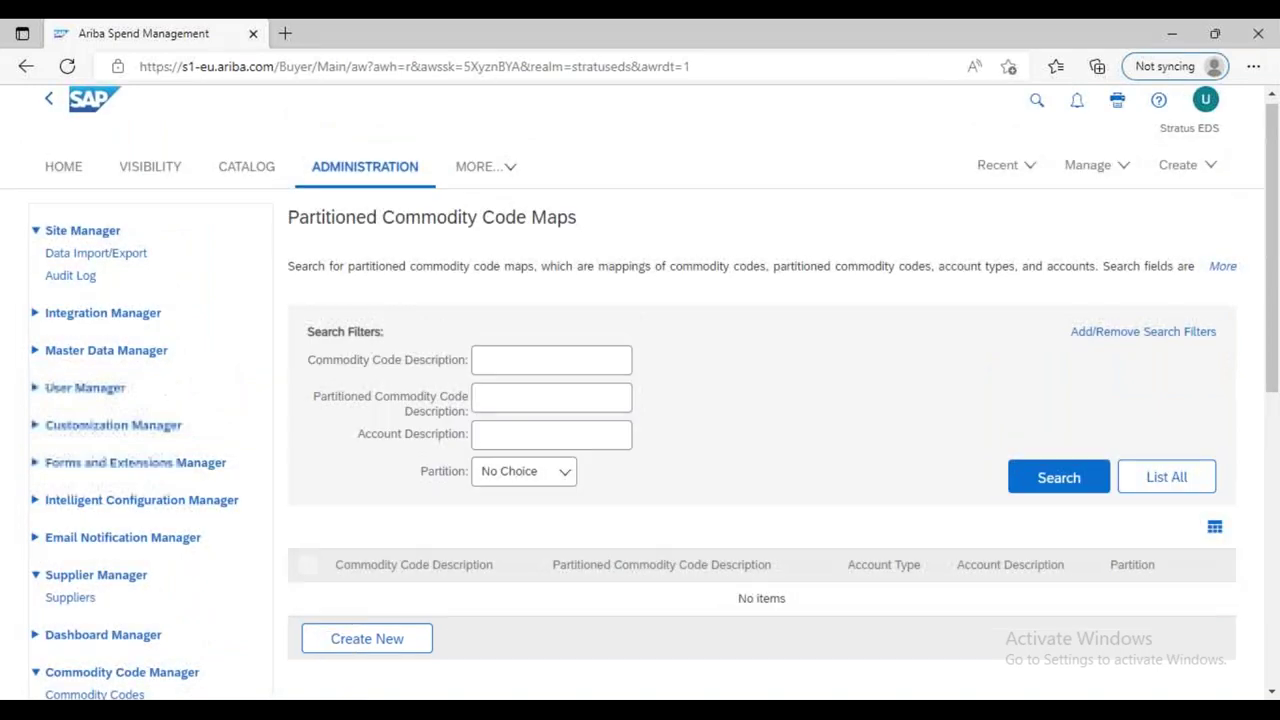
click(123, 259)
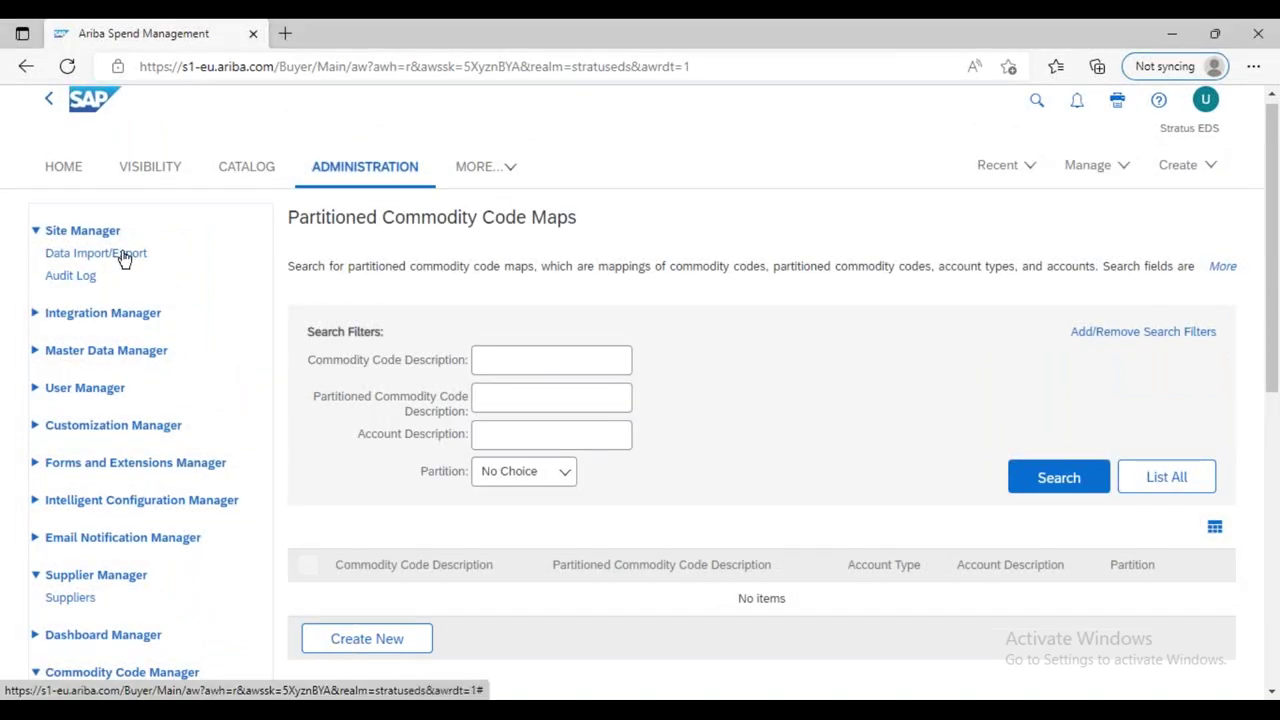
click(123, 257)
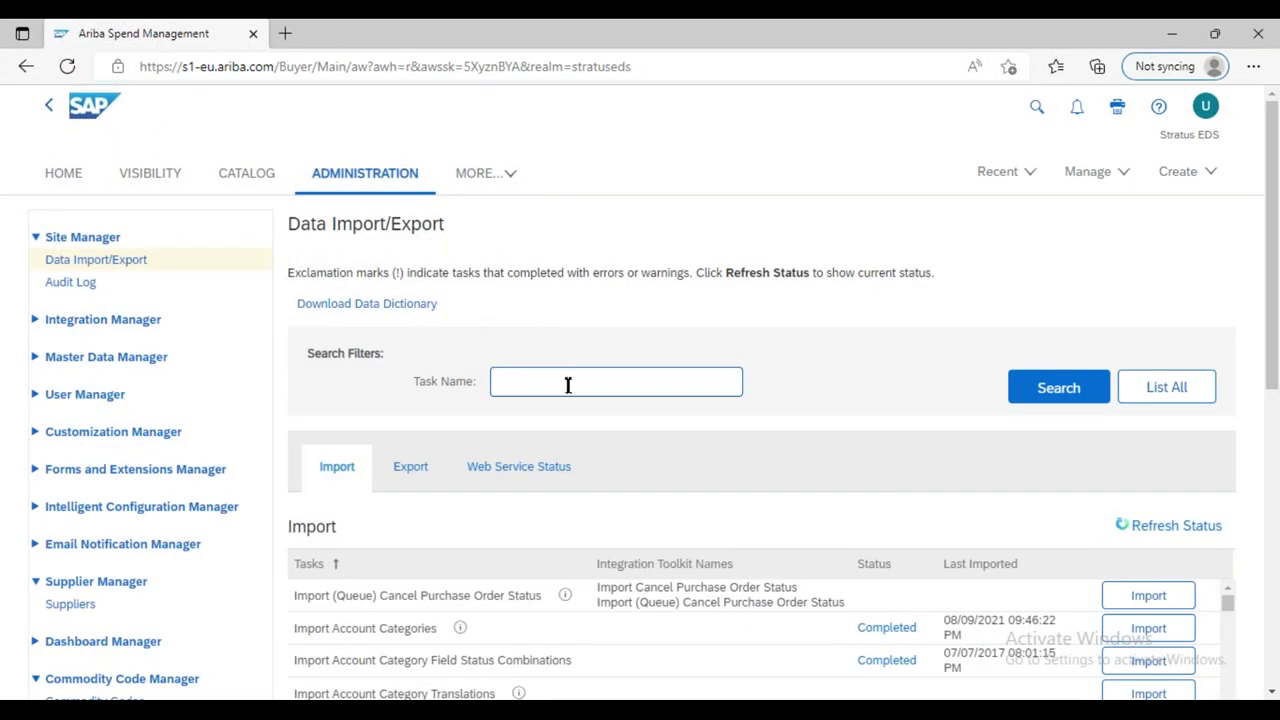
Step: Search the data import/export tasks by the task name commodity
text(commodity)
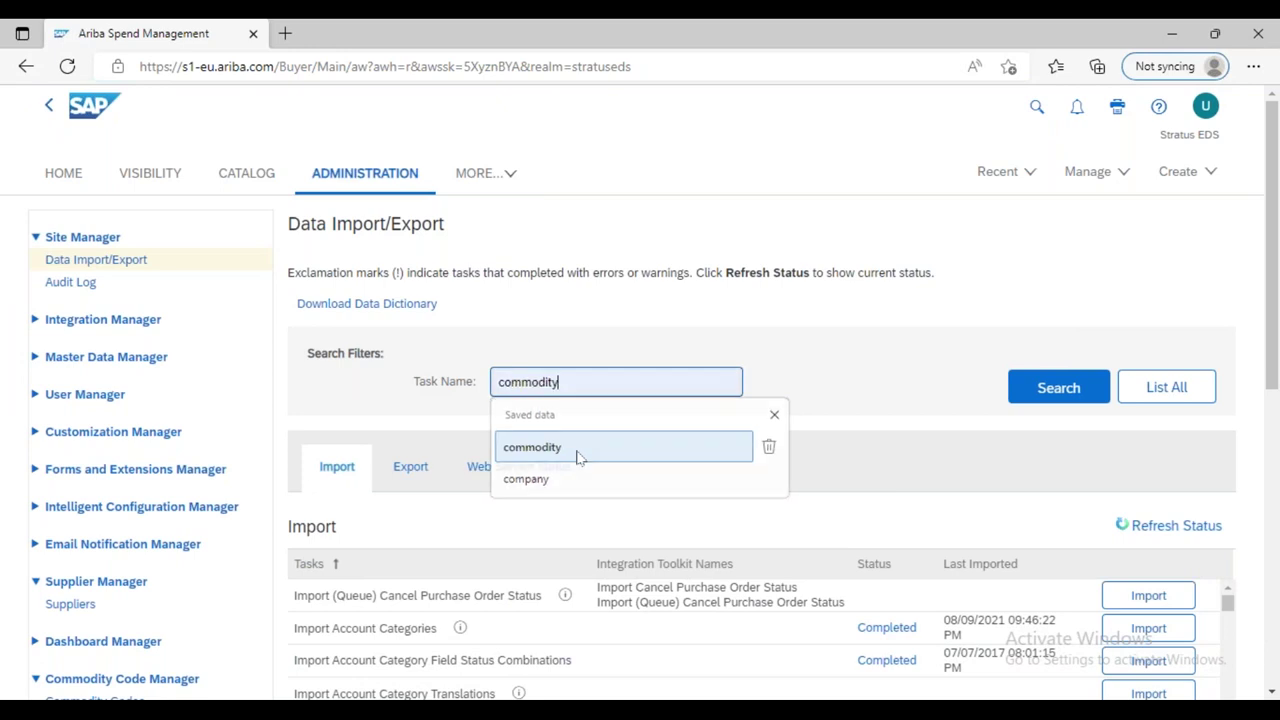
click(577, 452)
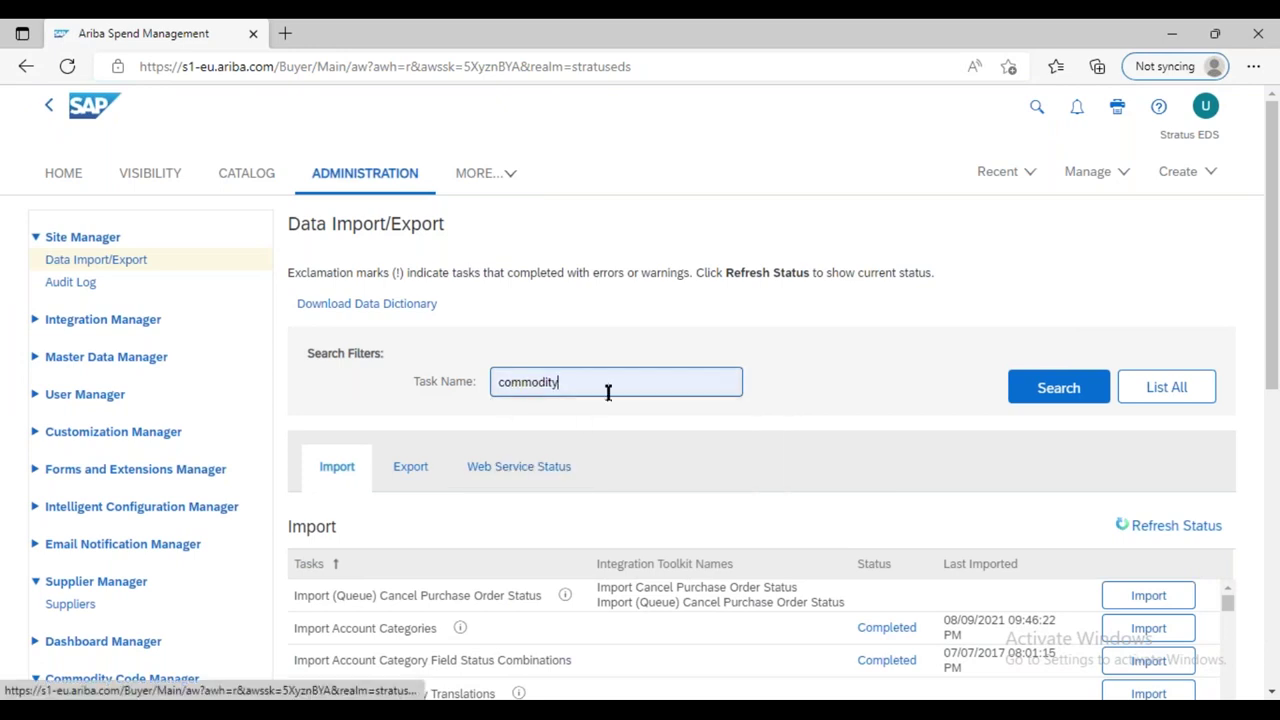
click(950, 106)
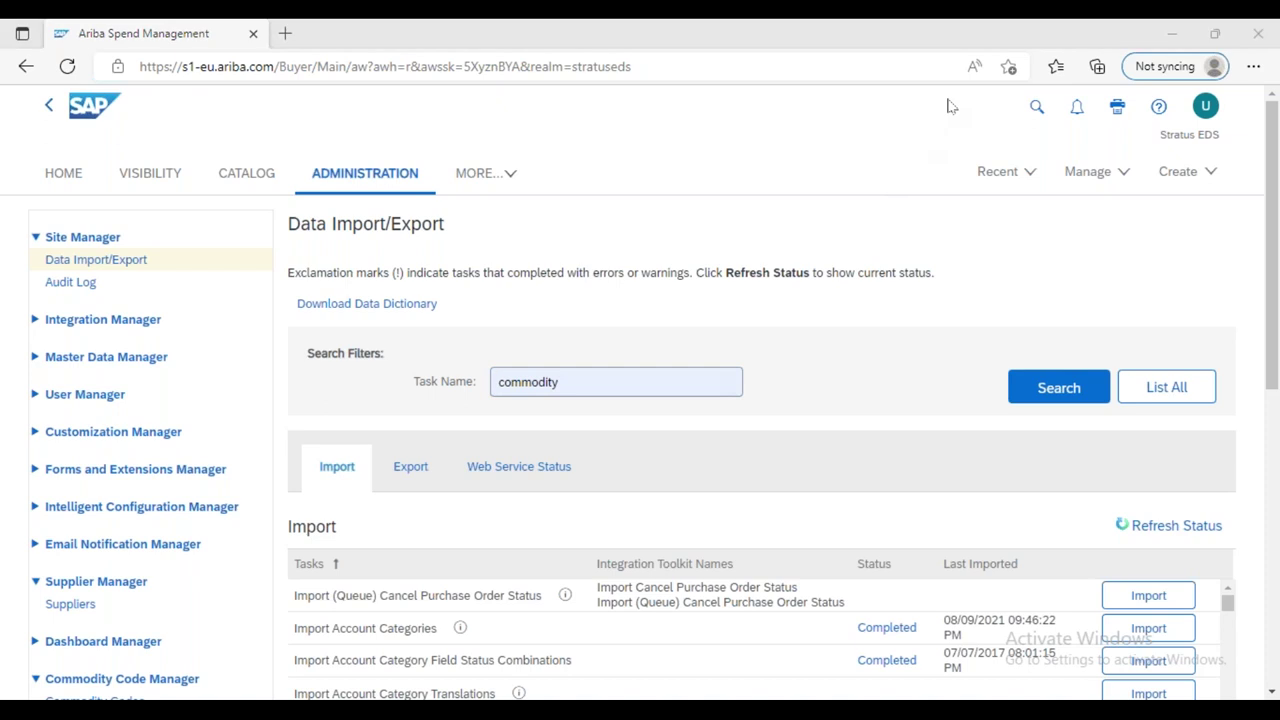
click(1083, 390)
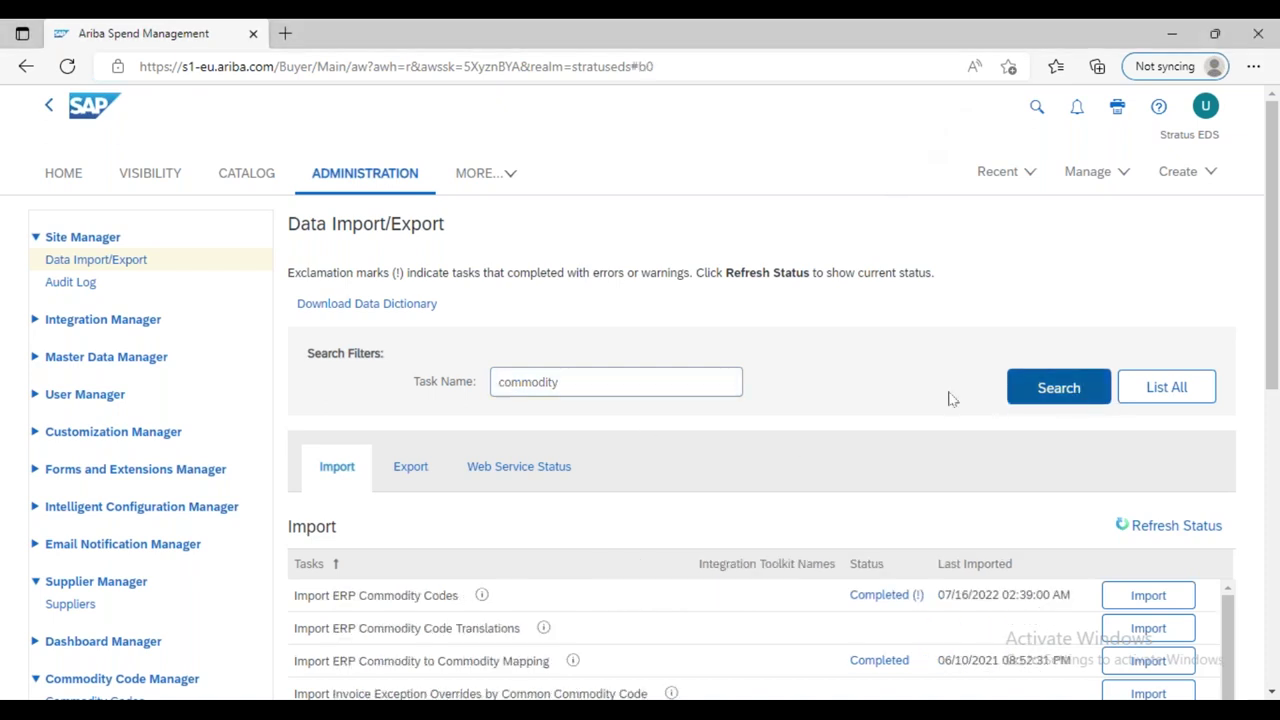
Step: Look through the commodity import and export tasks, focusing on the ERP commodity codes and ERP commodity to commodity mapping imports
scroll(950, 395, down, 3)
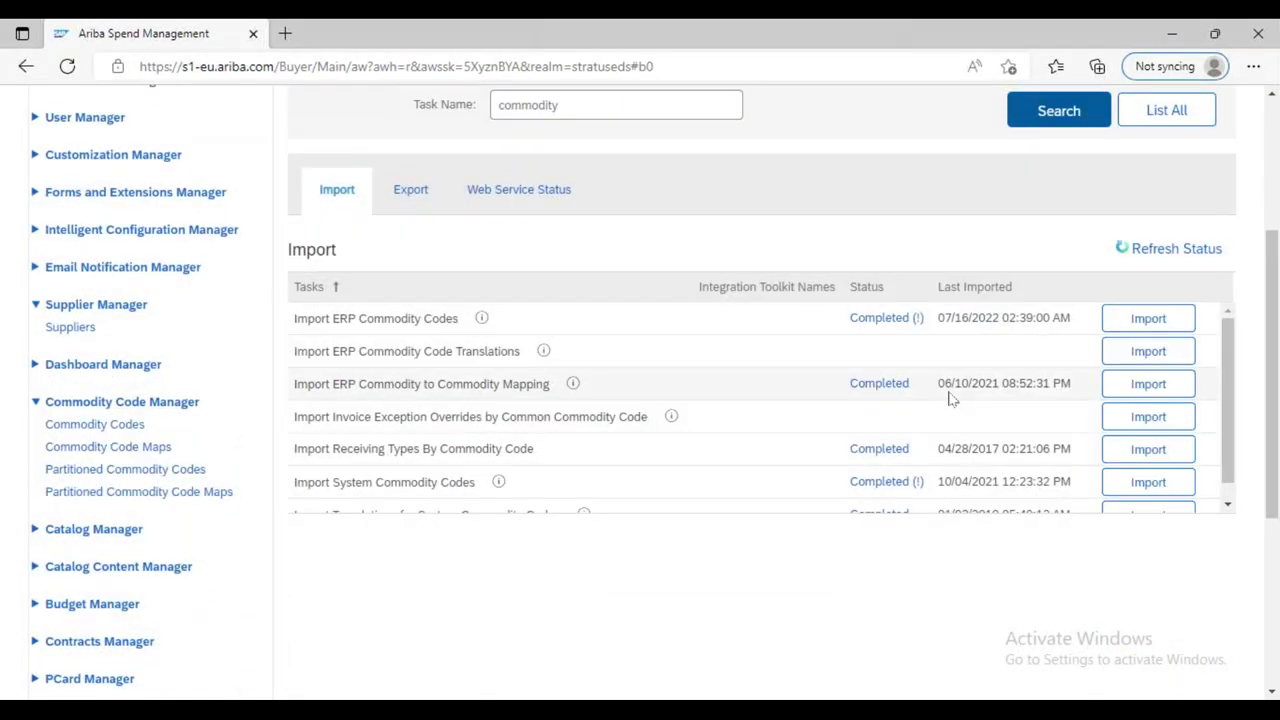
click(411, 190)
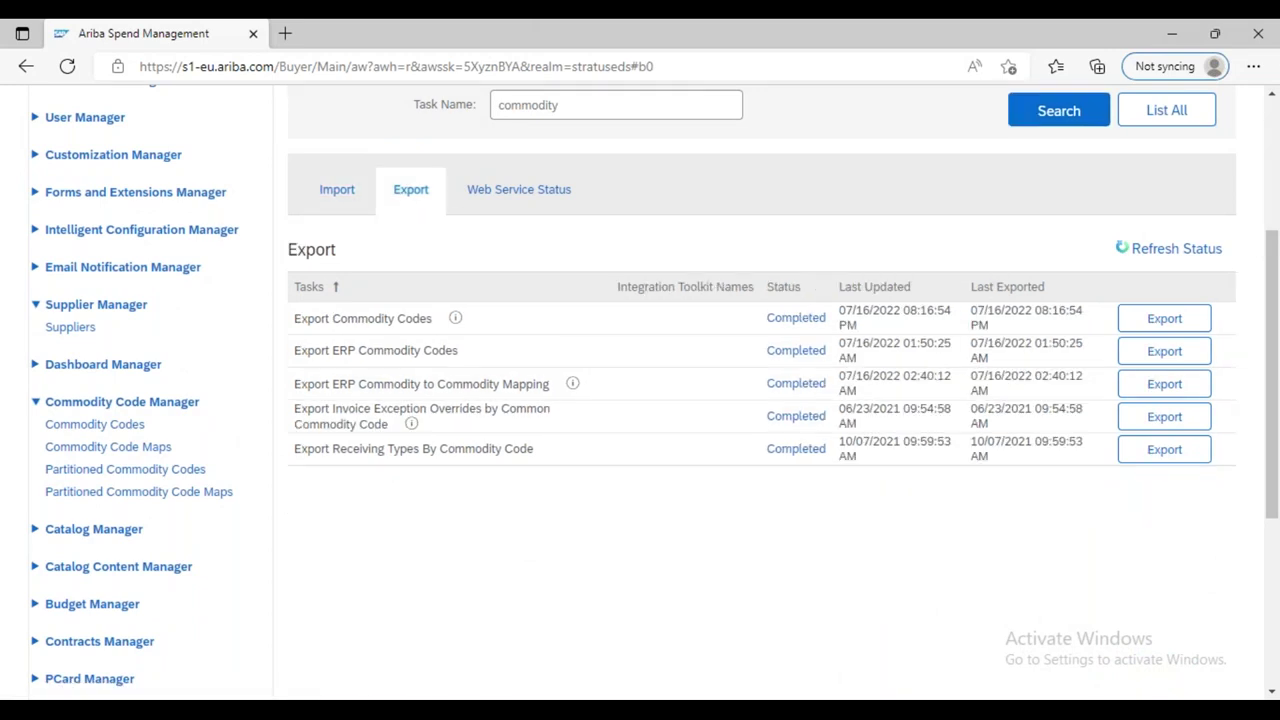
click(349, 200)
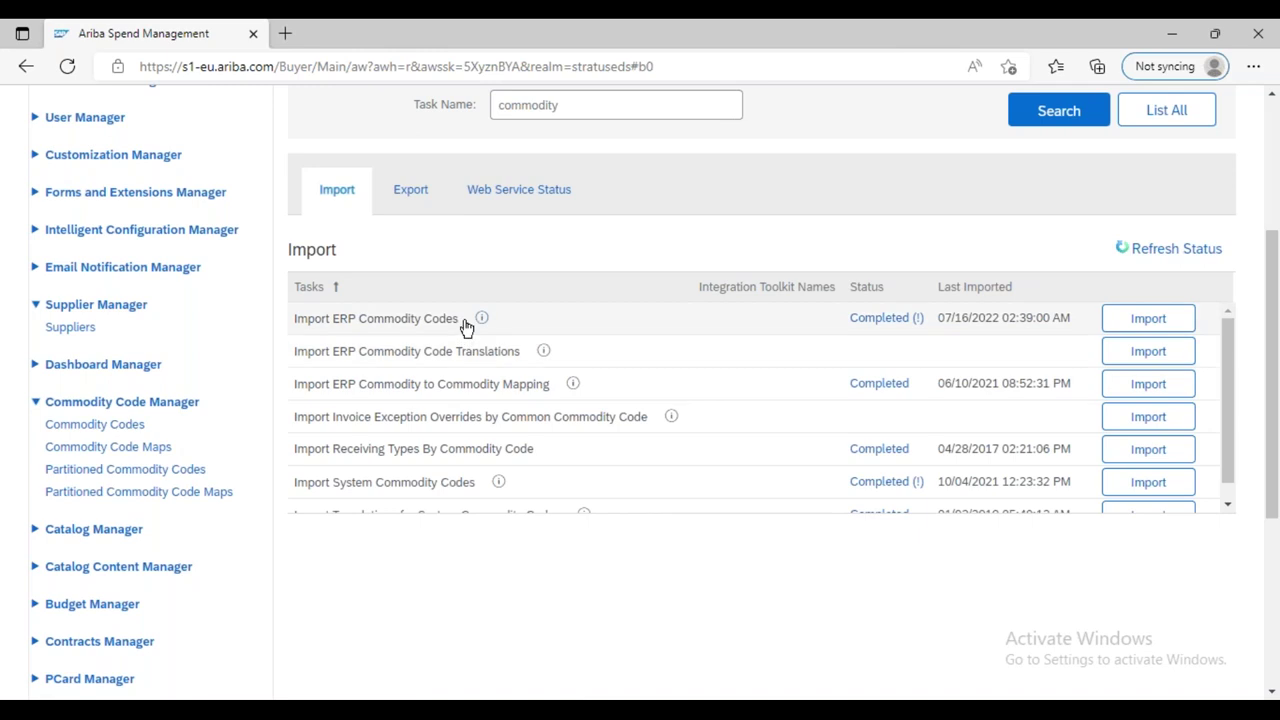
drag(466, 321, 420, 320)
drag(297, 322, 461, 322)
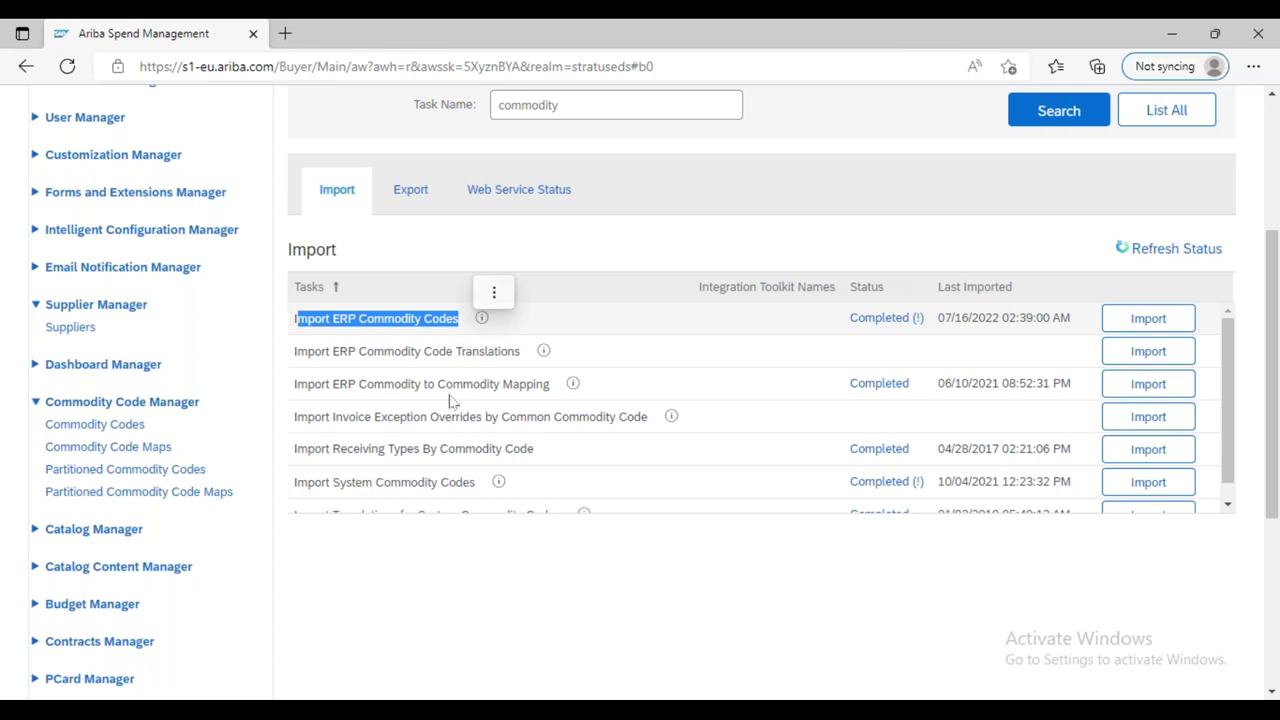
drag(306, 386, 552, 384)
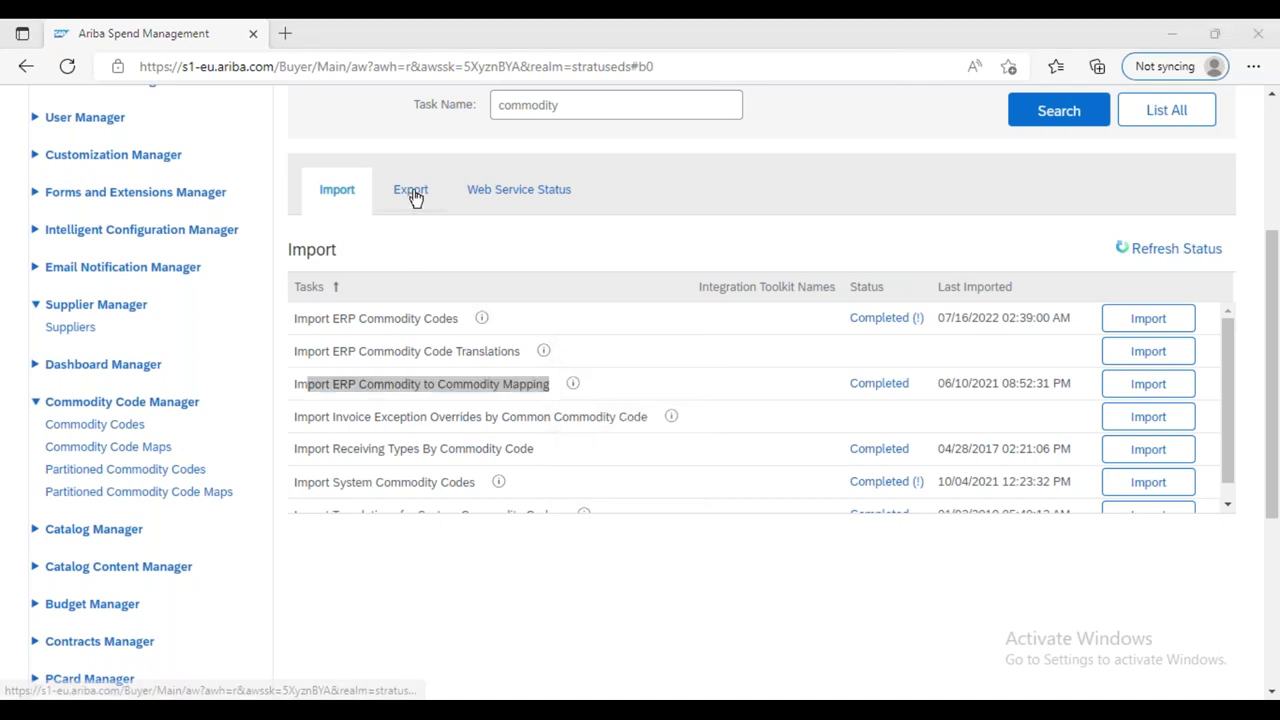
Step: Run the Export ERP Commodity Codes task with the adapter source All
click(412, 194)
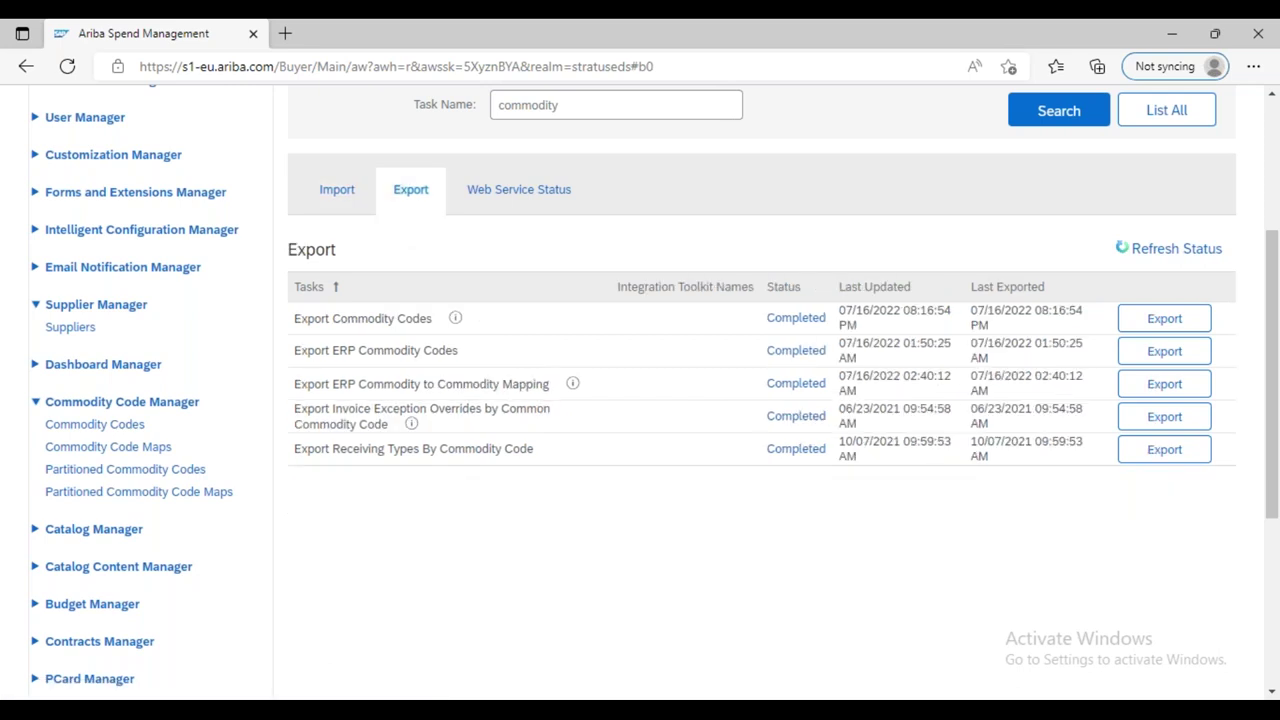
drag(322, 317, 432, 318)
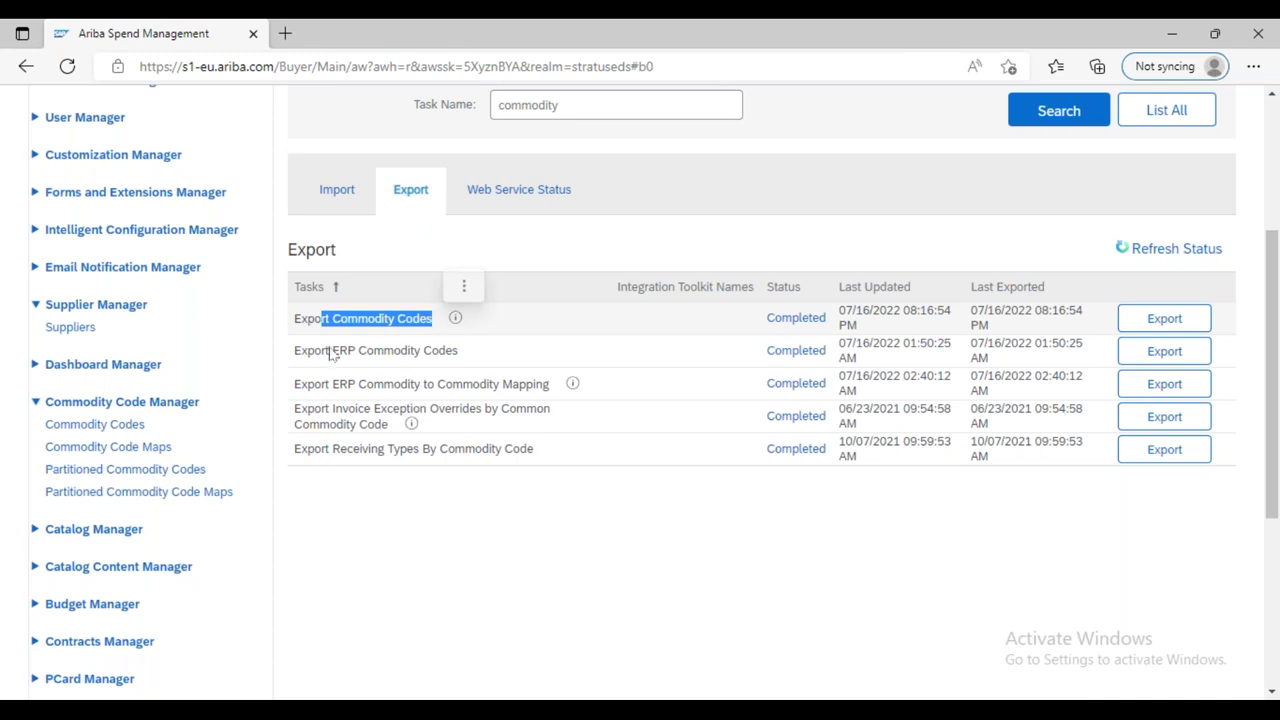
drag(330, 350, 459, 350)
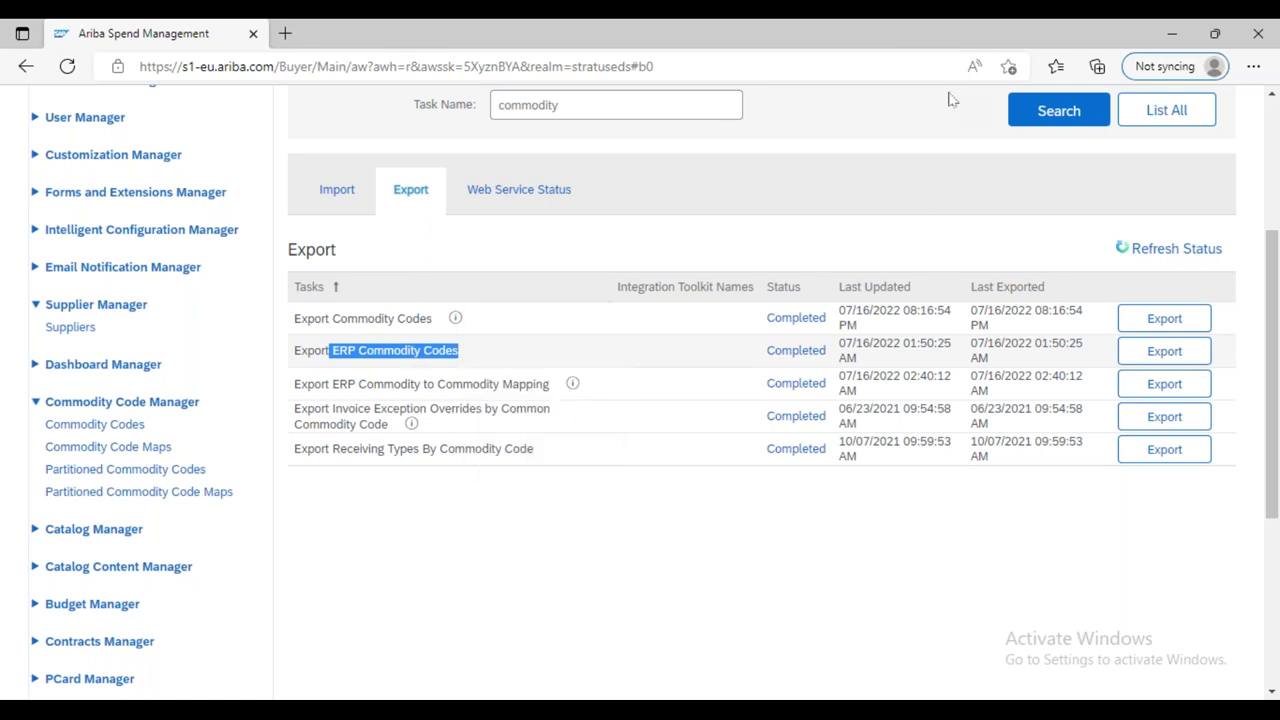
click(1155, 360)
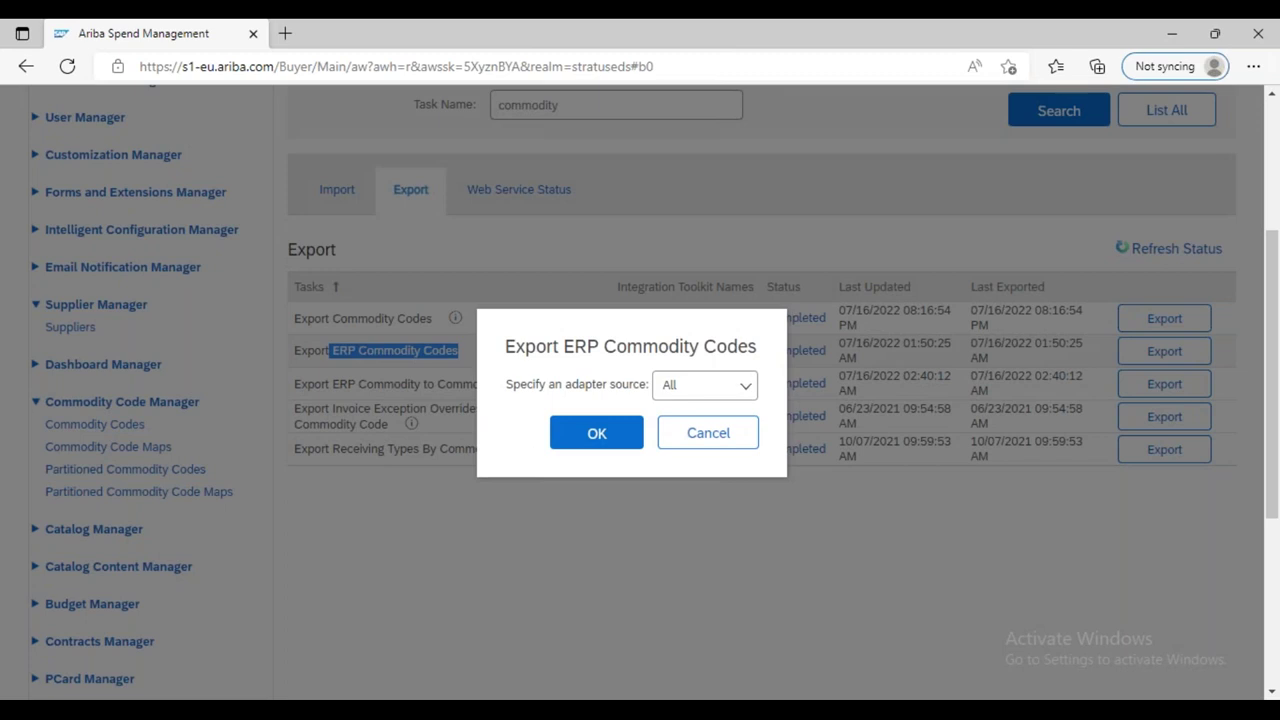
click(617, 436)
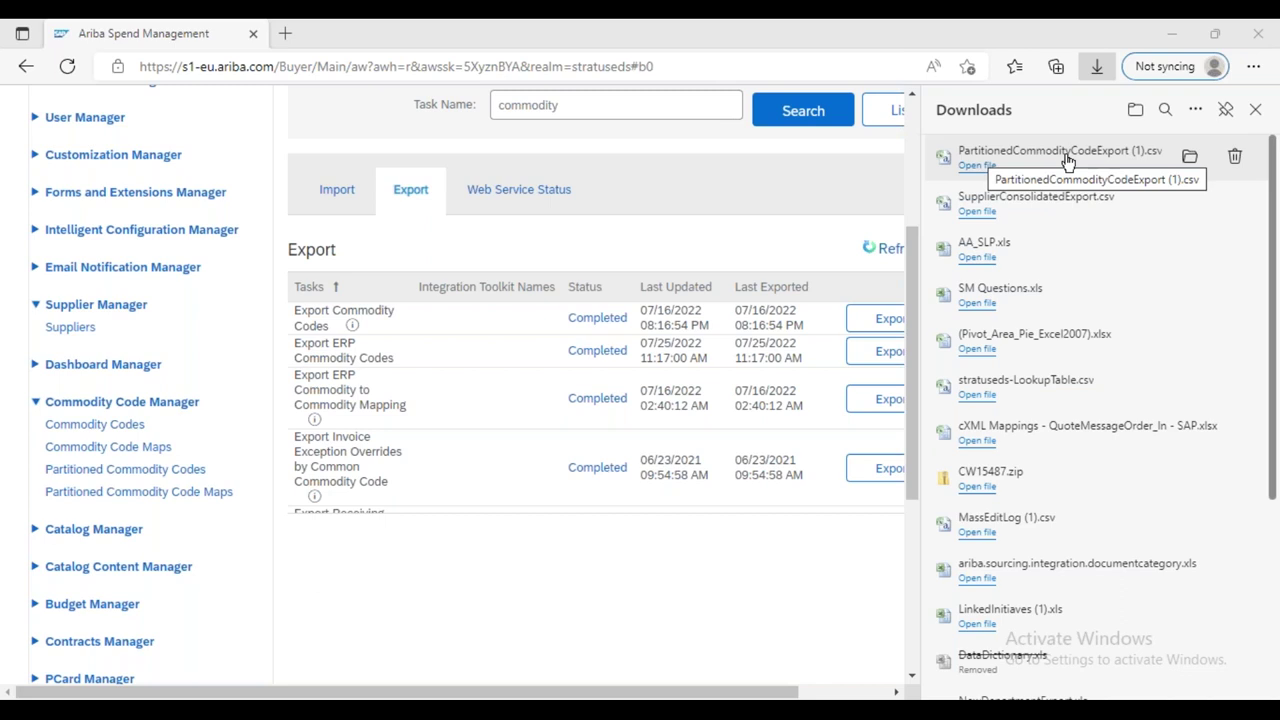
Step: Open PartitionedCommodityCodeExport (1).csv in Excel, fit all column widths to their contents, and examine the description, unique name and name columns
click(977, 166)
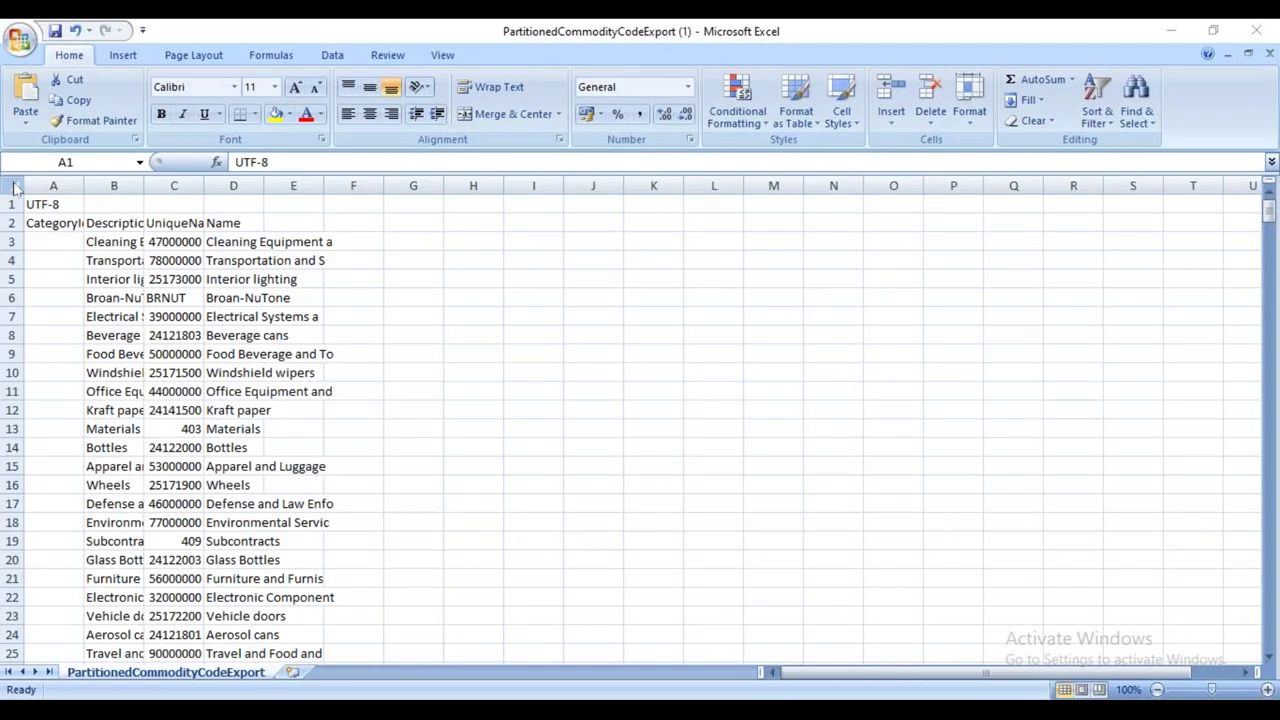
click(12, 186)
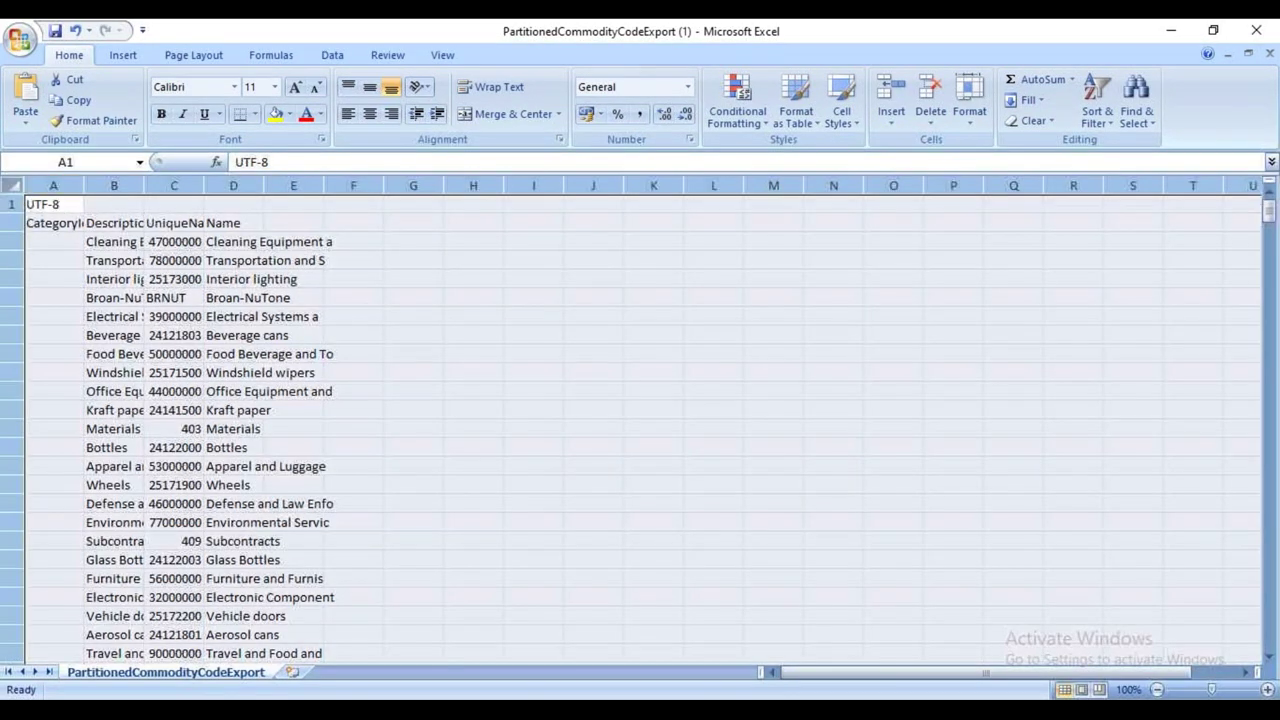
double_click(84, 185)
drag(160, 245, 626, 347)
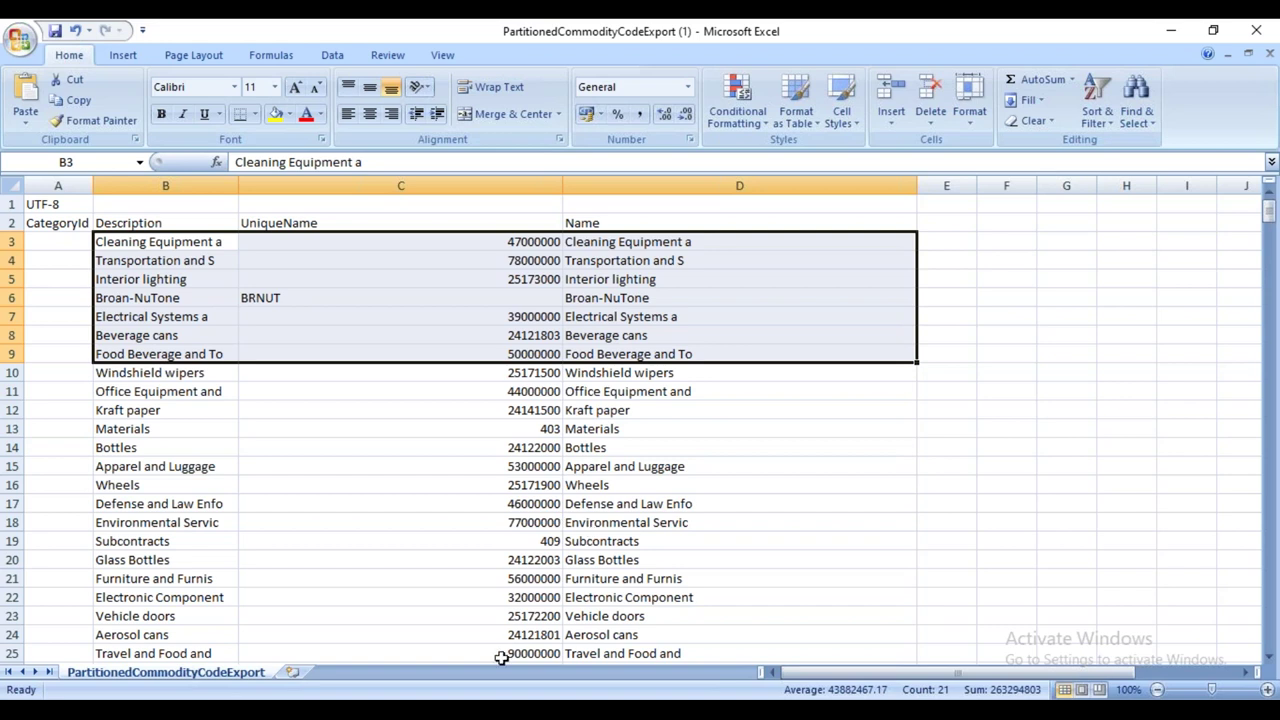
Step: Return to the Ariba browser window and run the Export ERP Commodity to Commodity Mapping task with the adapter source All
key(alt+Tab)
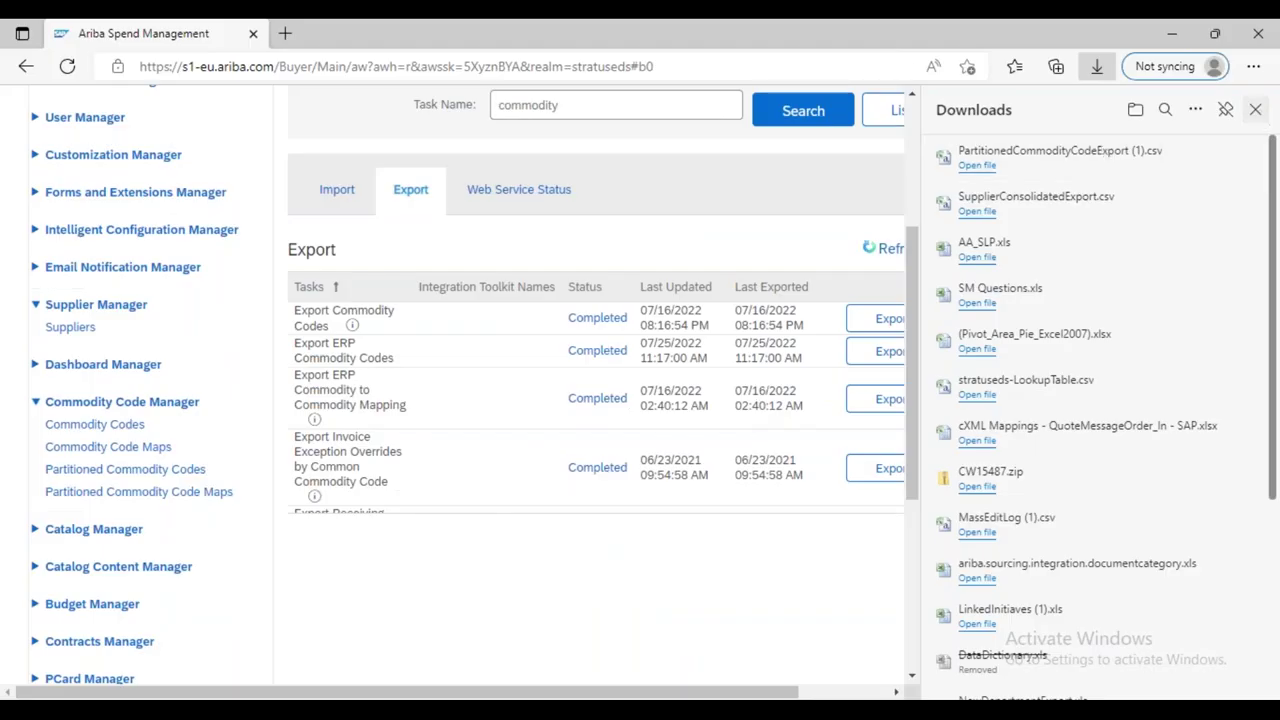
click(1255, 109)
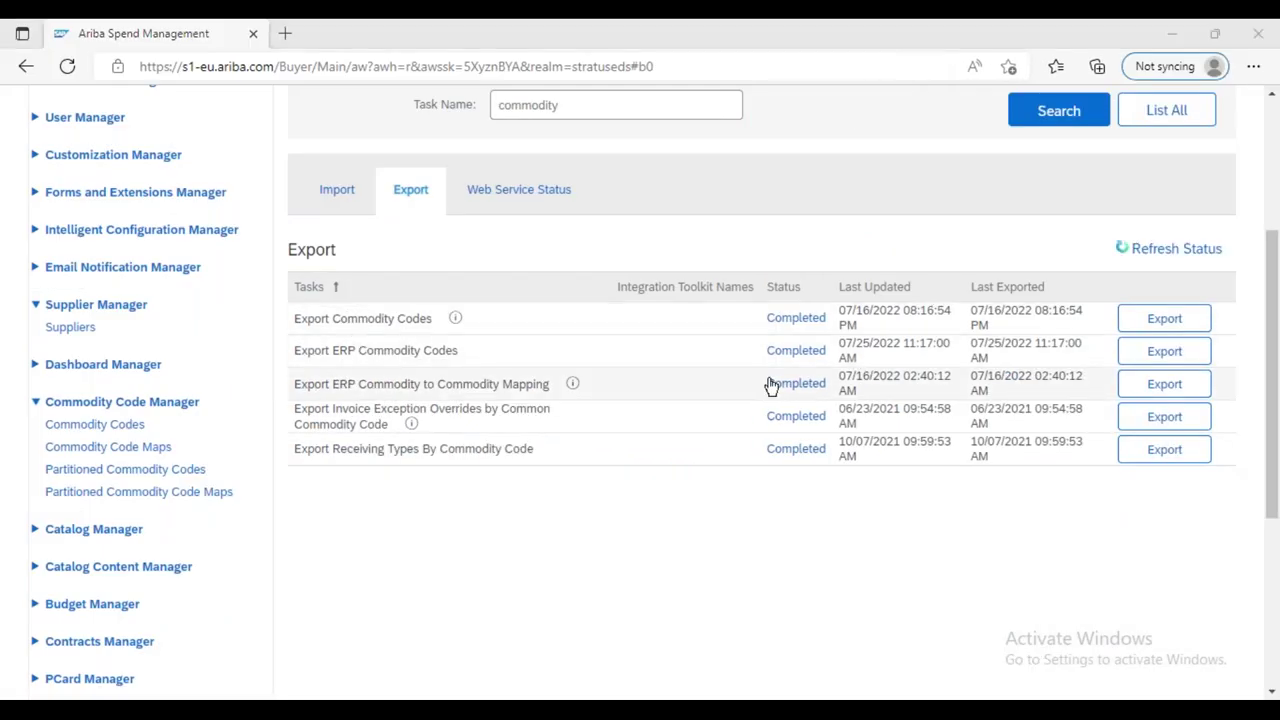
drag(336, 384, 550, 385)
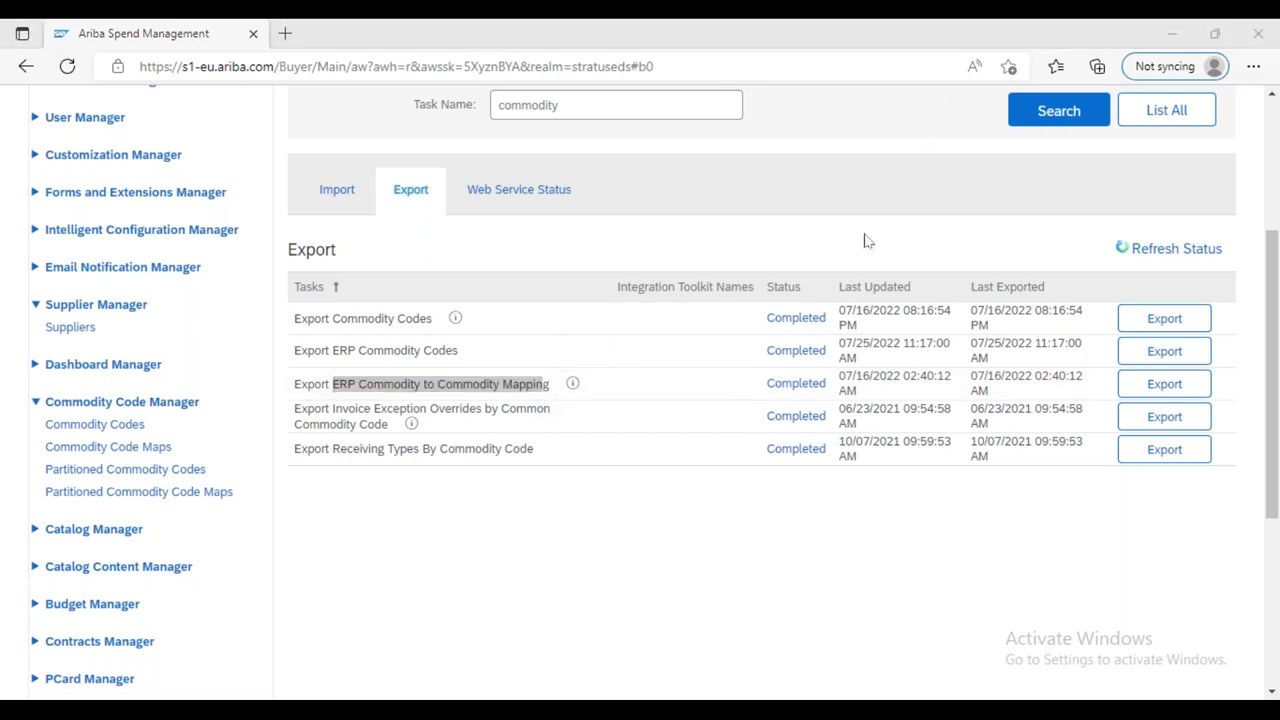
click(1155, 388)
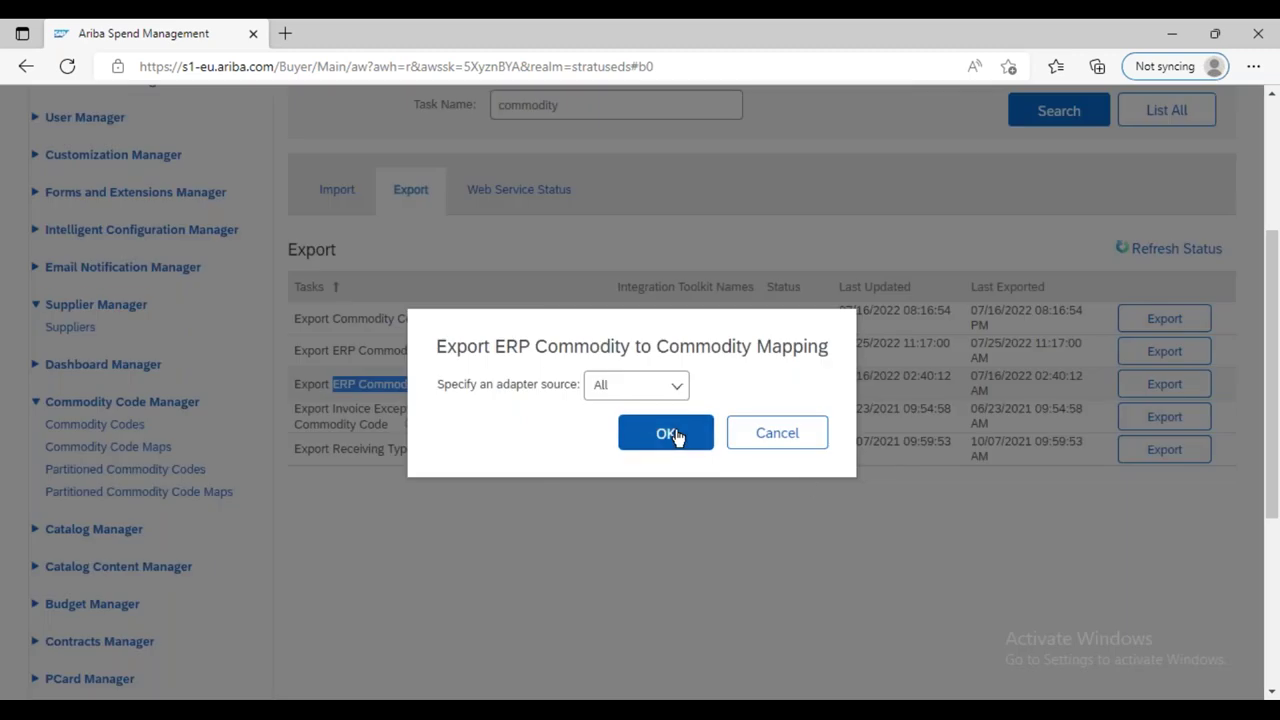
click(668, 433)
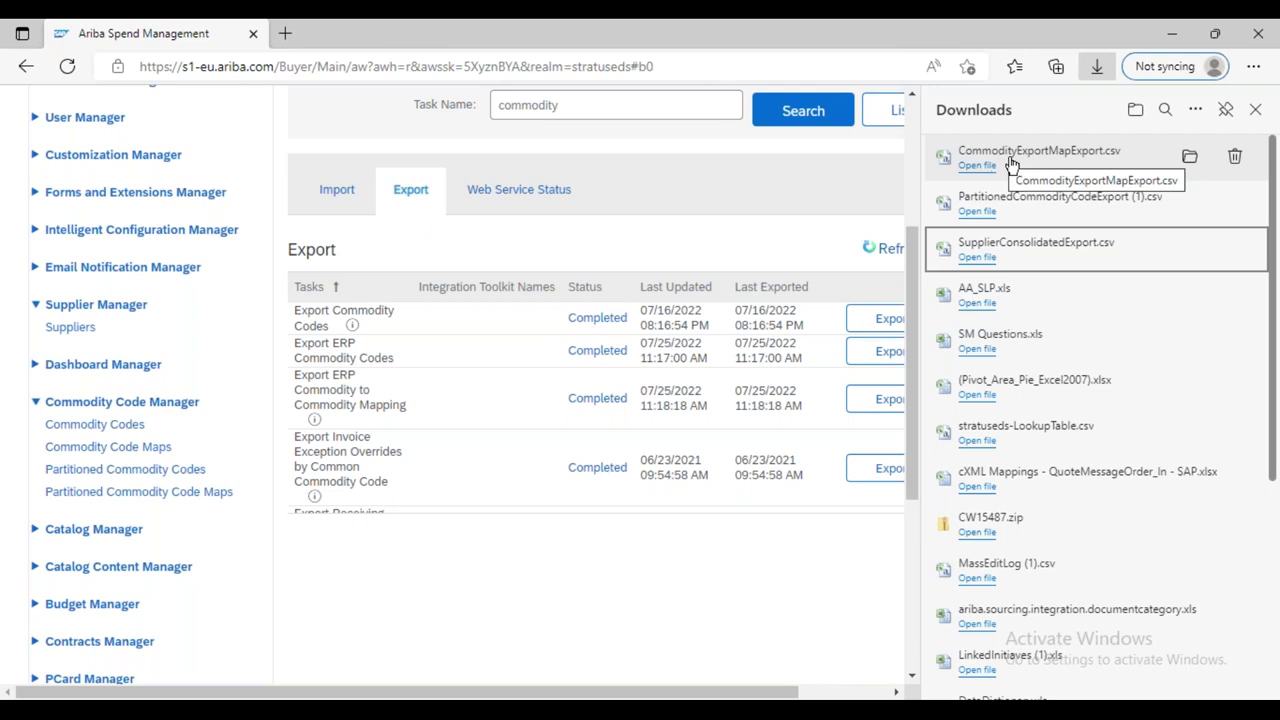
Step: Open CommodityExportMapExport.csv in Excel, fit all column widths to their contents, and examine the MaterialGroup column
click(975, 168)
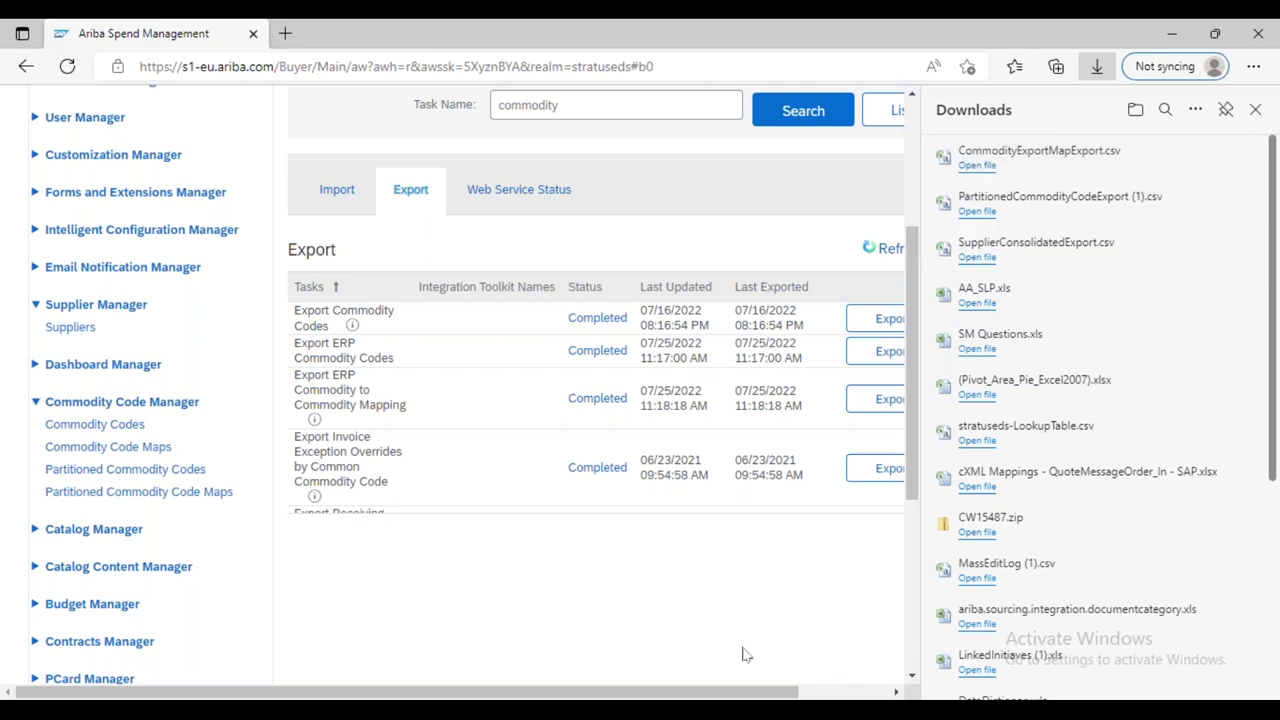
mouse_move(762, 710)
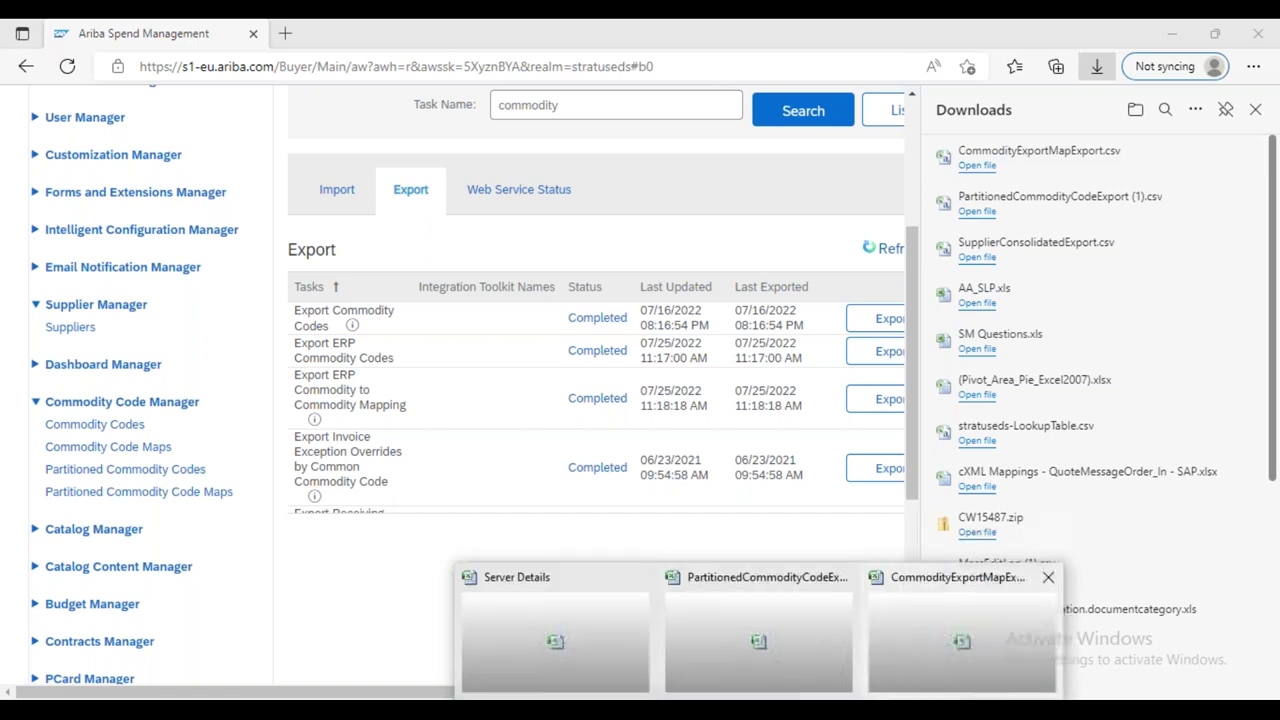
click(960, 635)
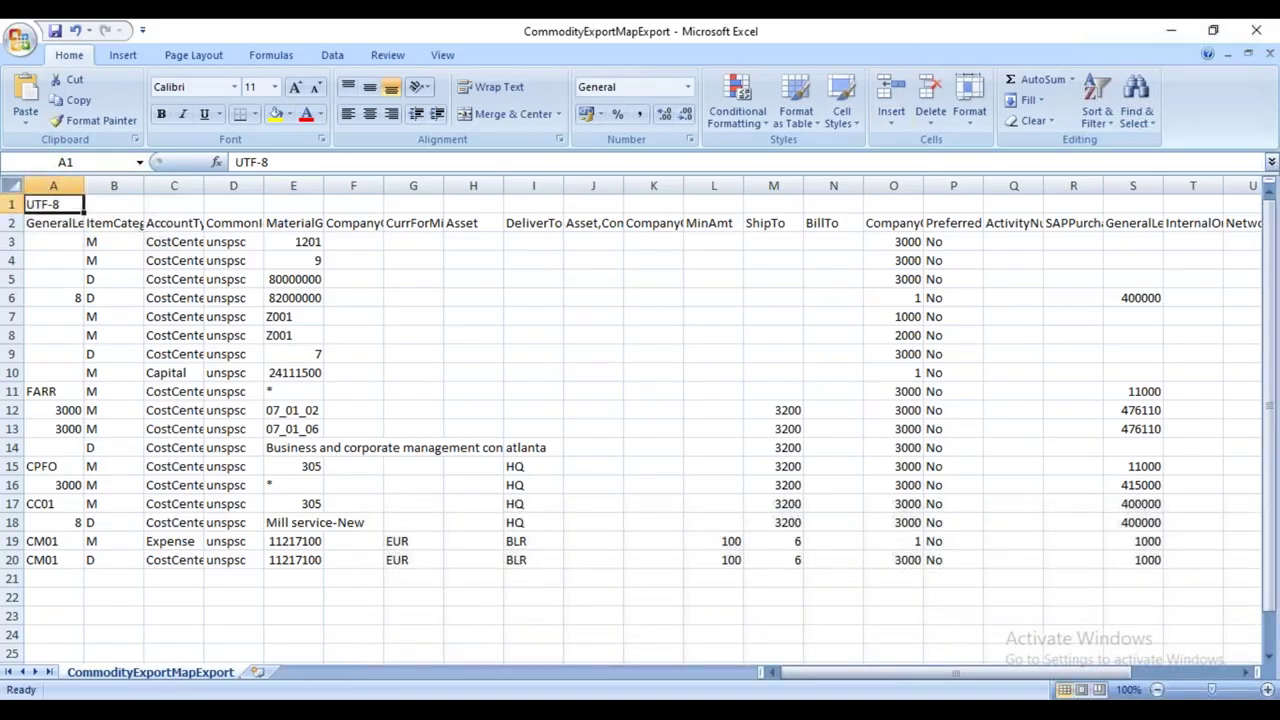
click(8, 181)
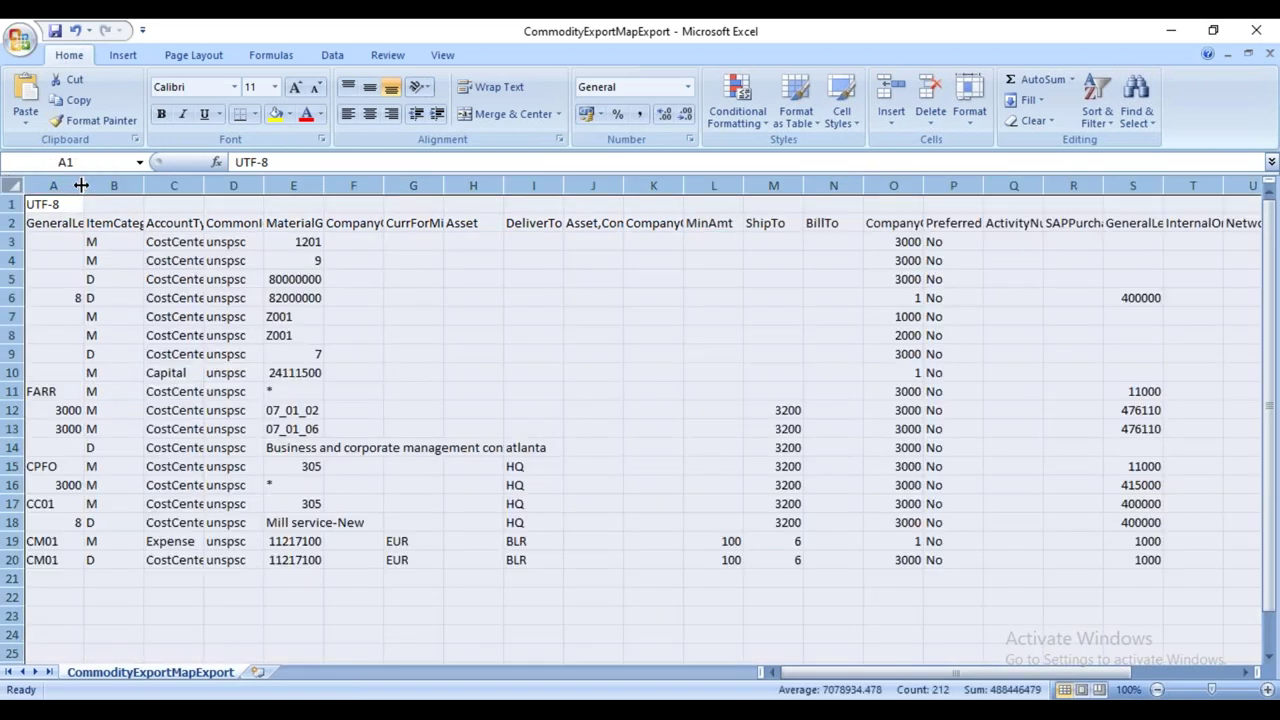
double_click(84, 186)
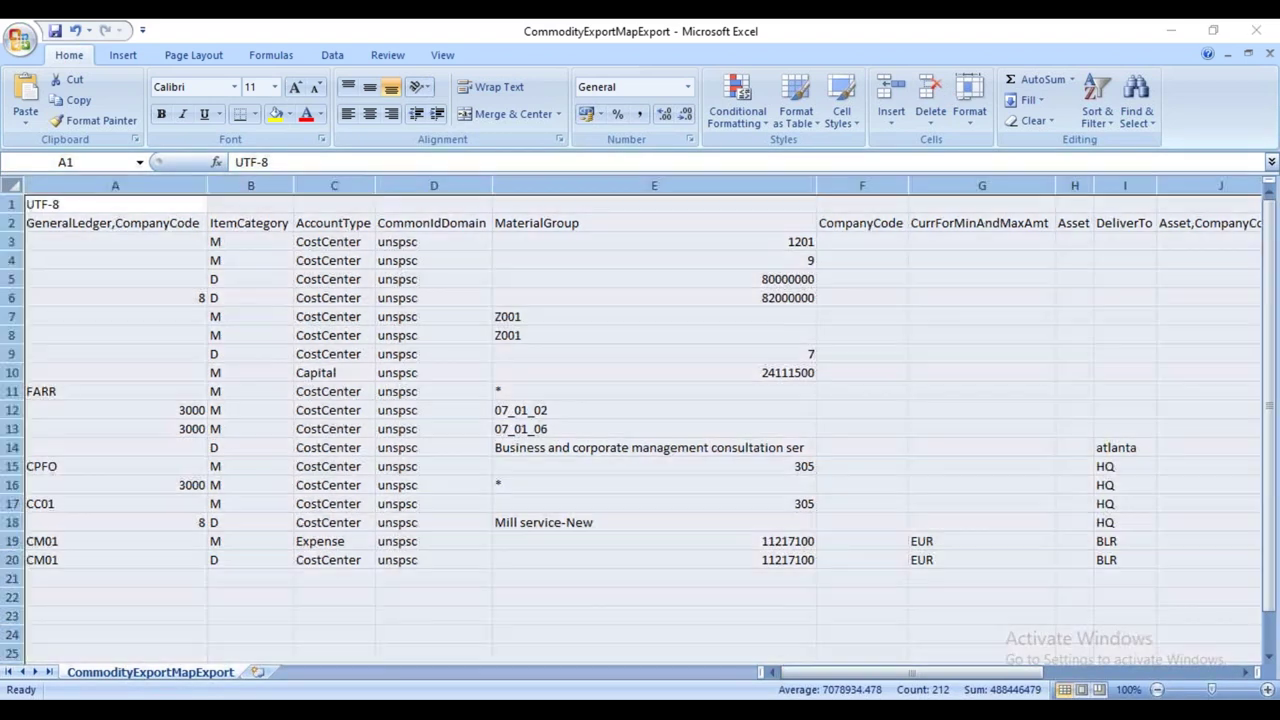
click(654, 185)
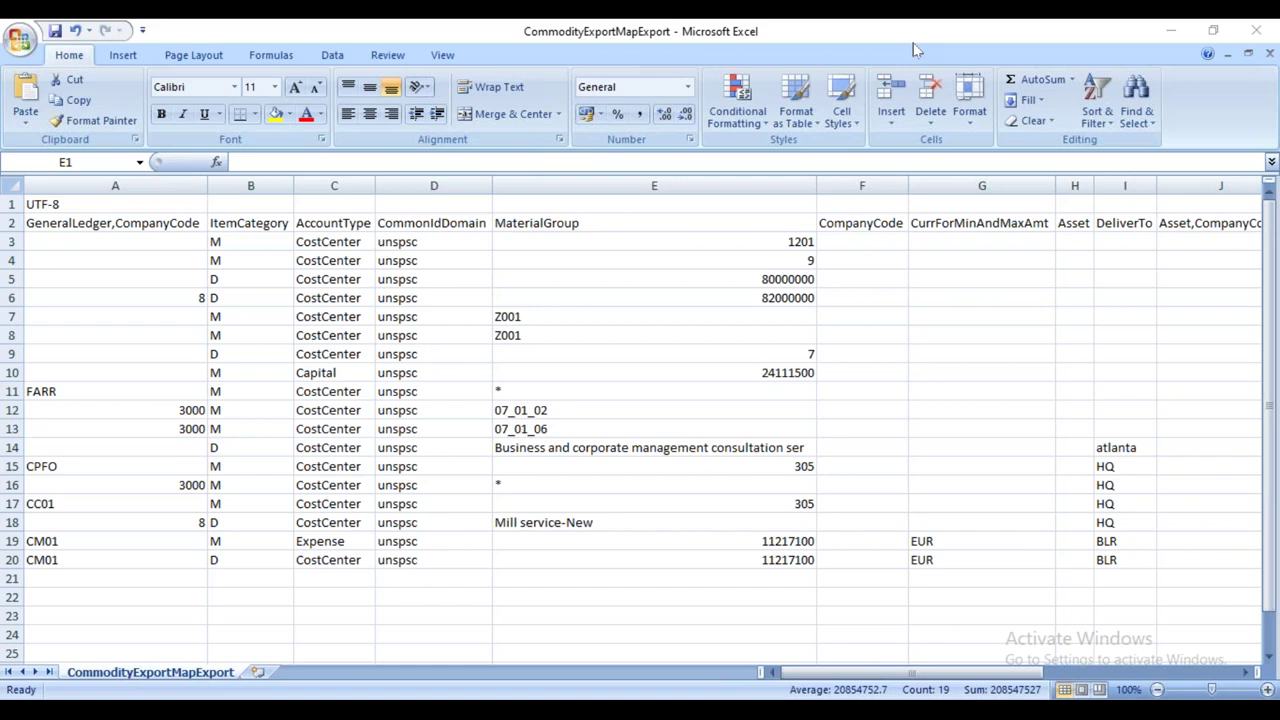
click(645, 190)
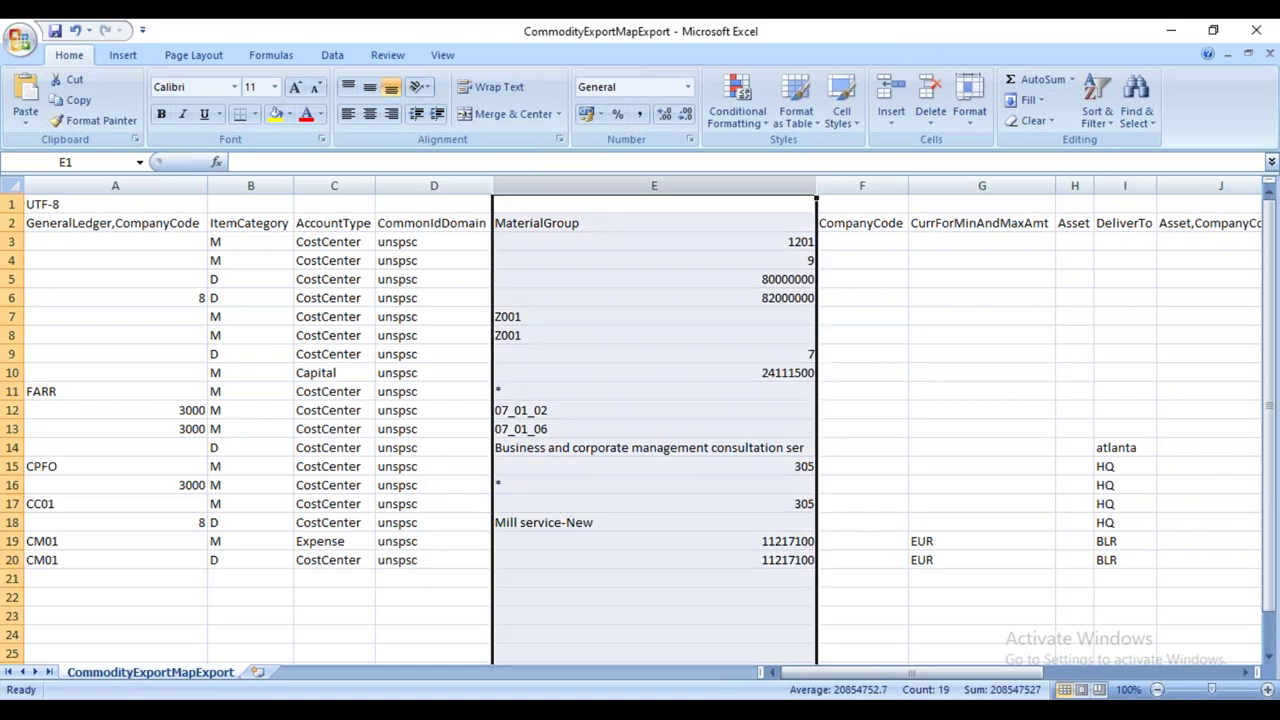
click(1046, 576)
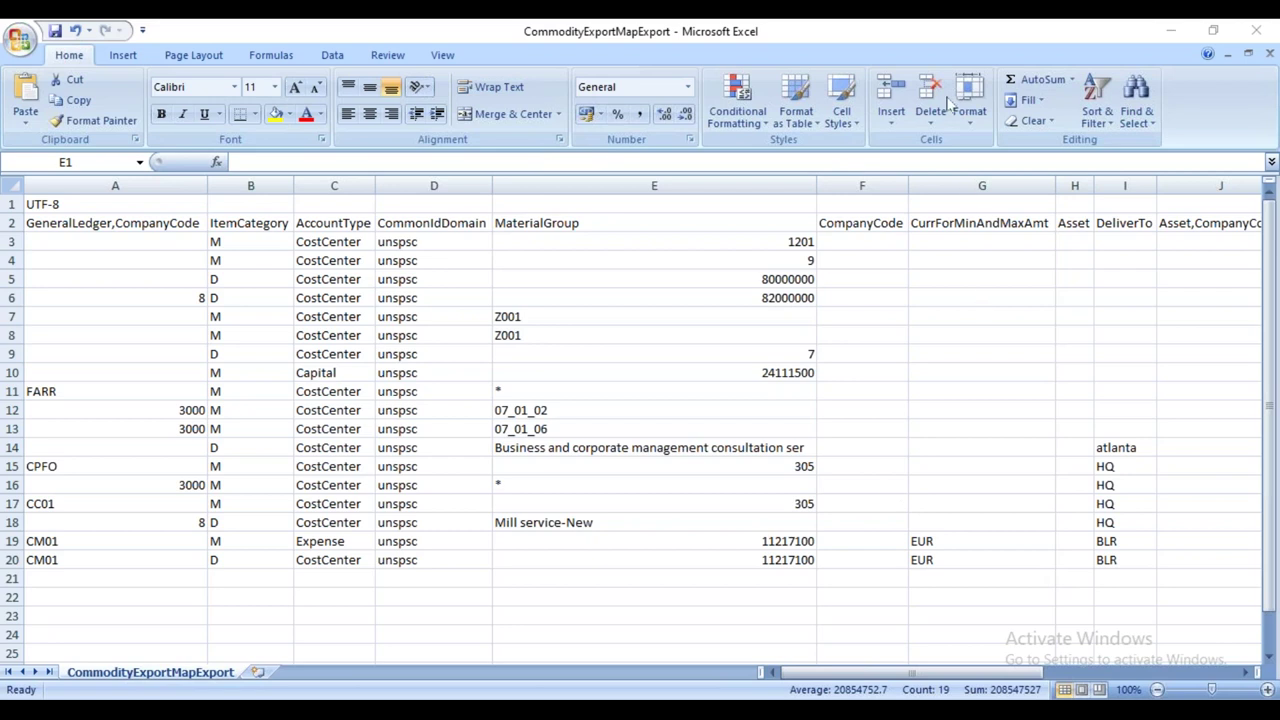
Step: Copy the CommonId column and insert the copy directly after the MaterialGroup column
click(1244, 672)
click(1244, 672)
click(1244, 672)
click(1244, 672)
click(1244, 672)
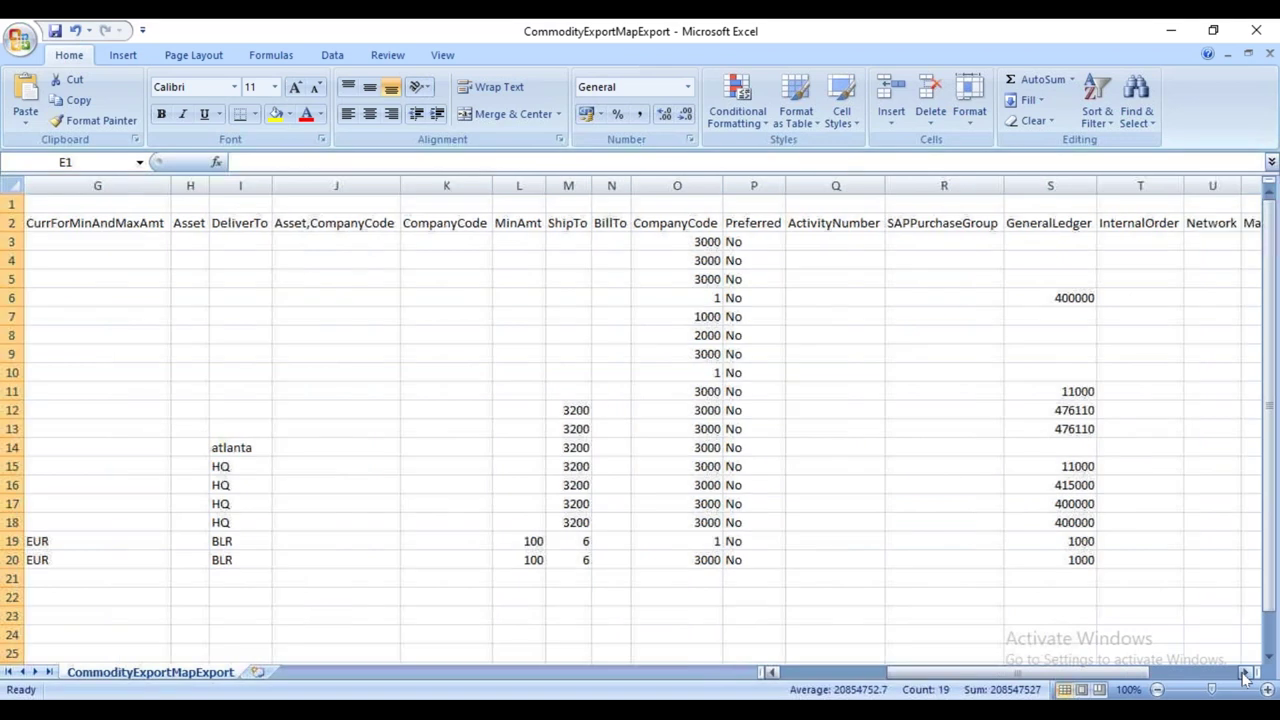
click(1244, 672)
click(1244, 672)
click(1244, 672)
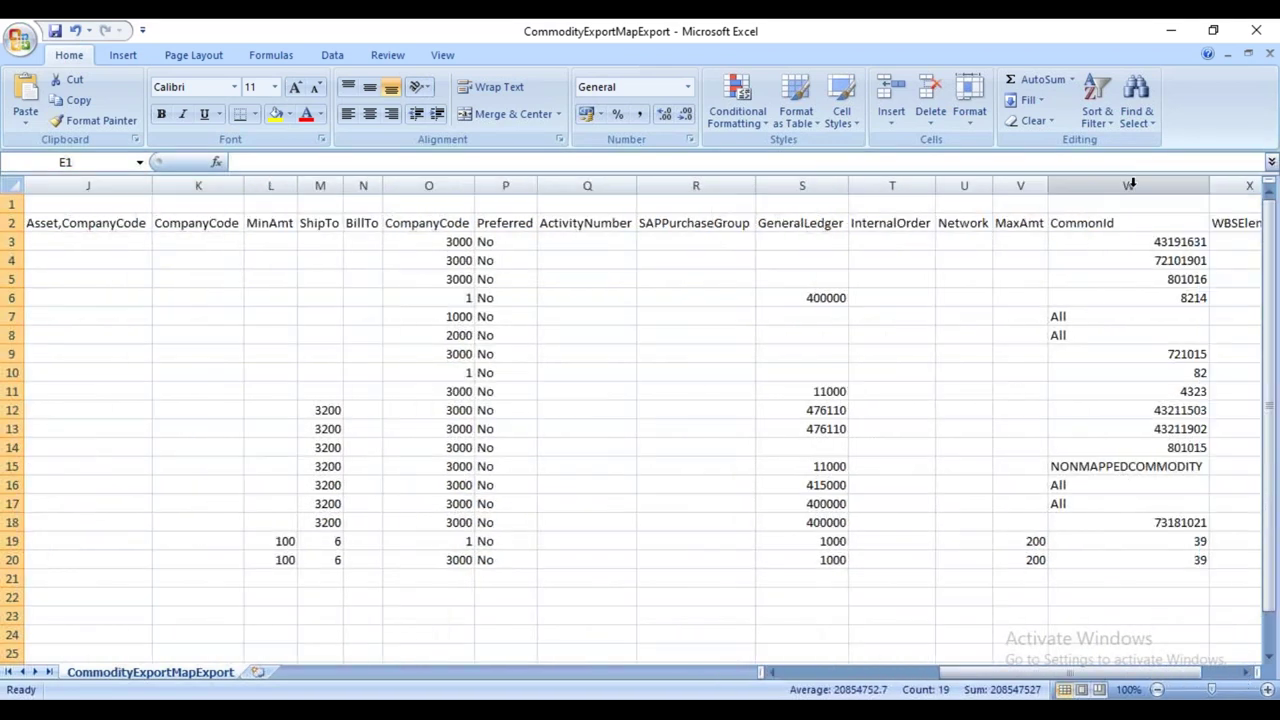
click(1129, 185)
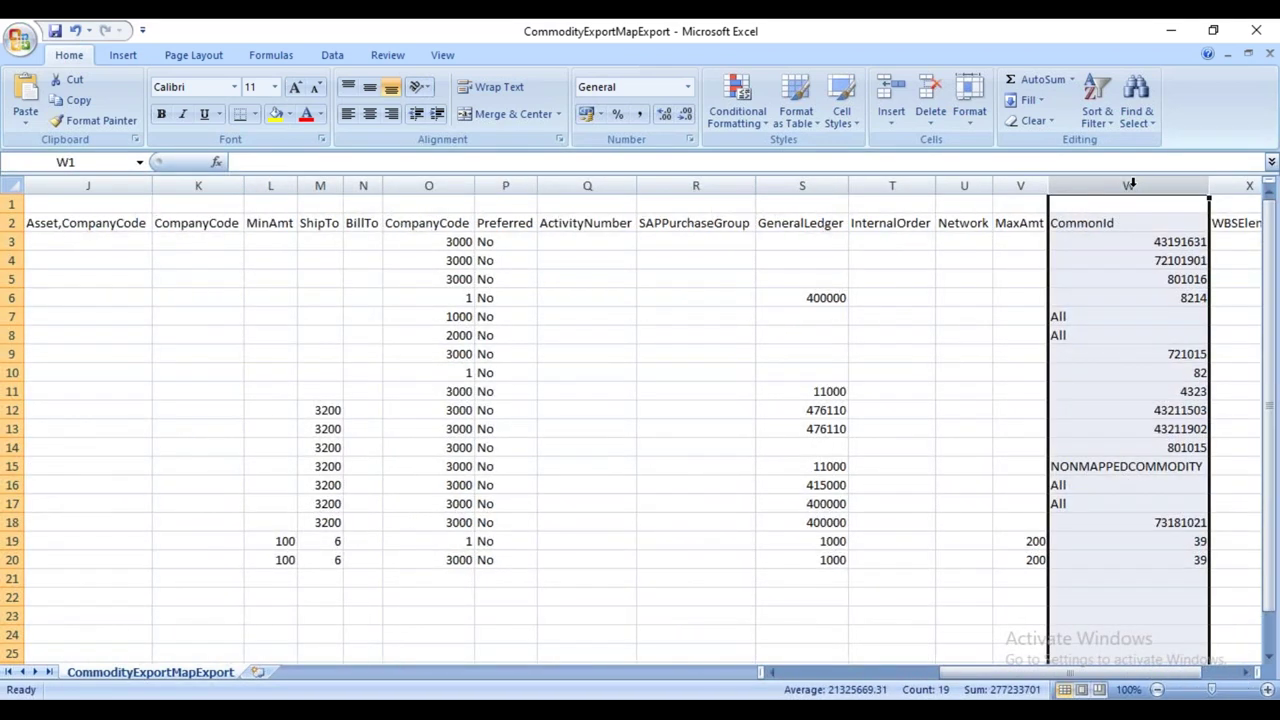
key(ctrl+c)
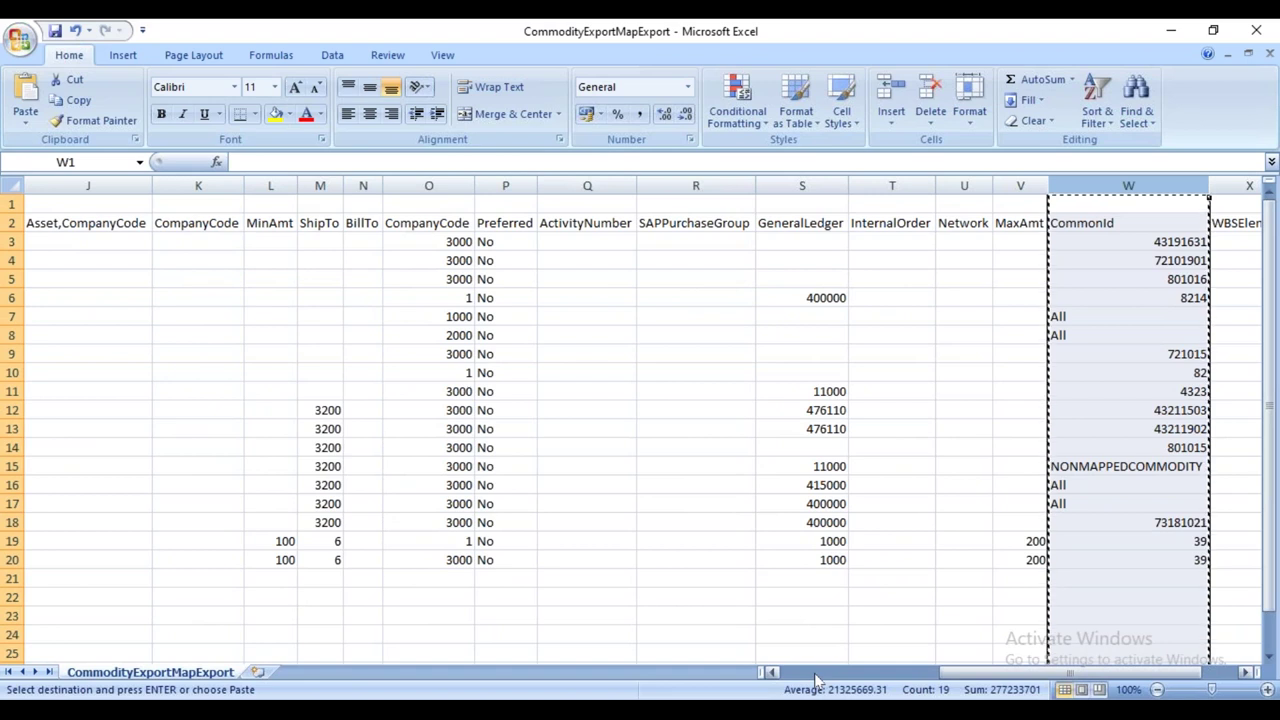
drag(815, 680, 790, 680)
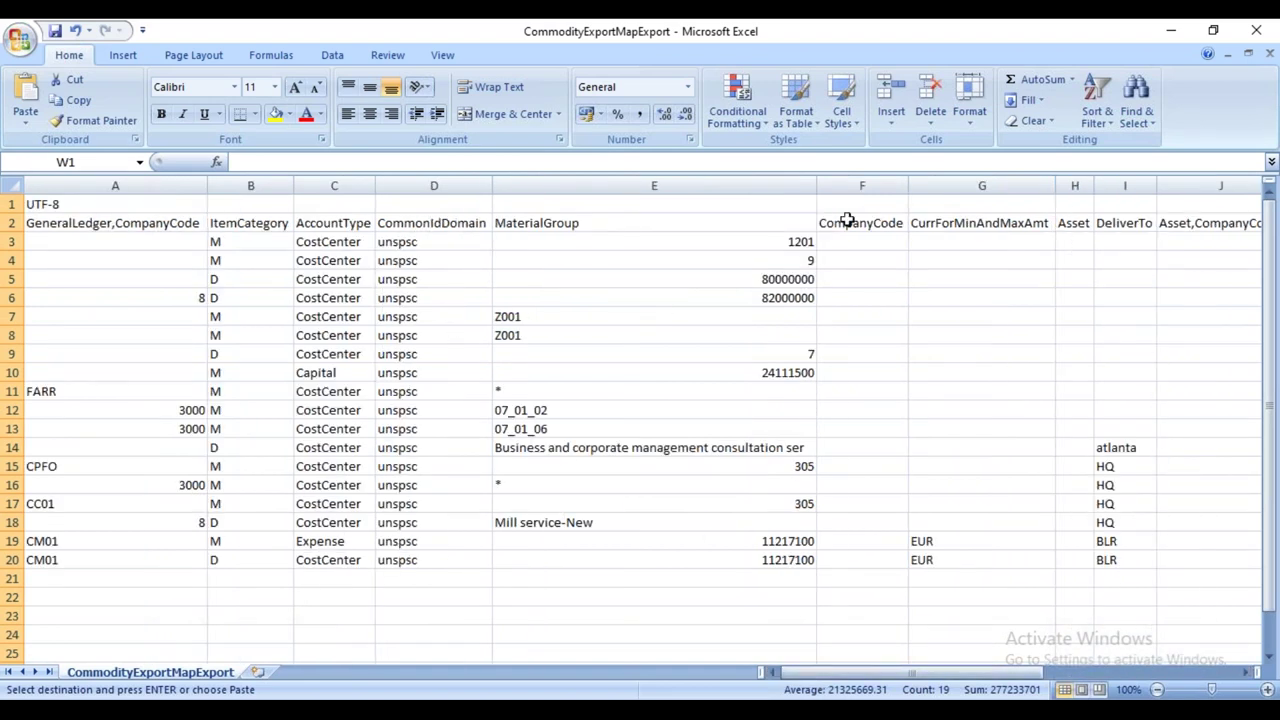
right_click(846, 186)
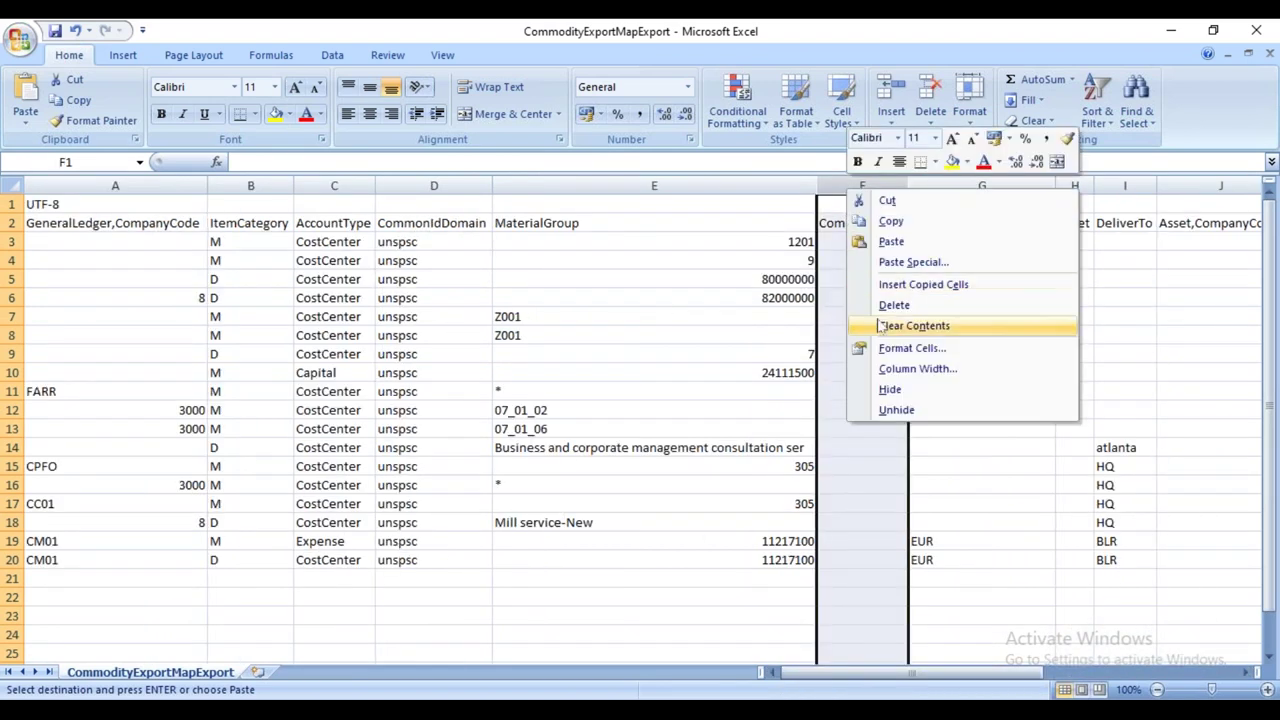
click(921, 285)
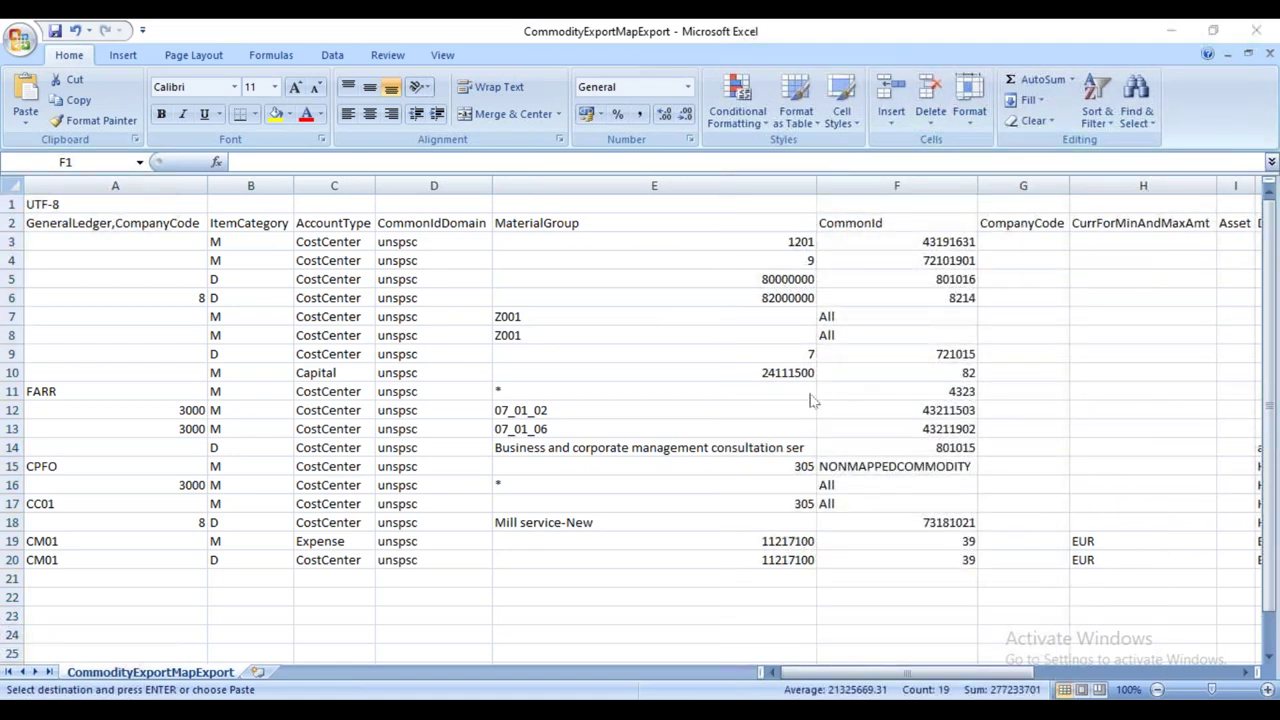
Step: Compare the MaterialGroup and CommonId columns side by side, focusing on the pair of values in row 3
click(745, 172)
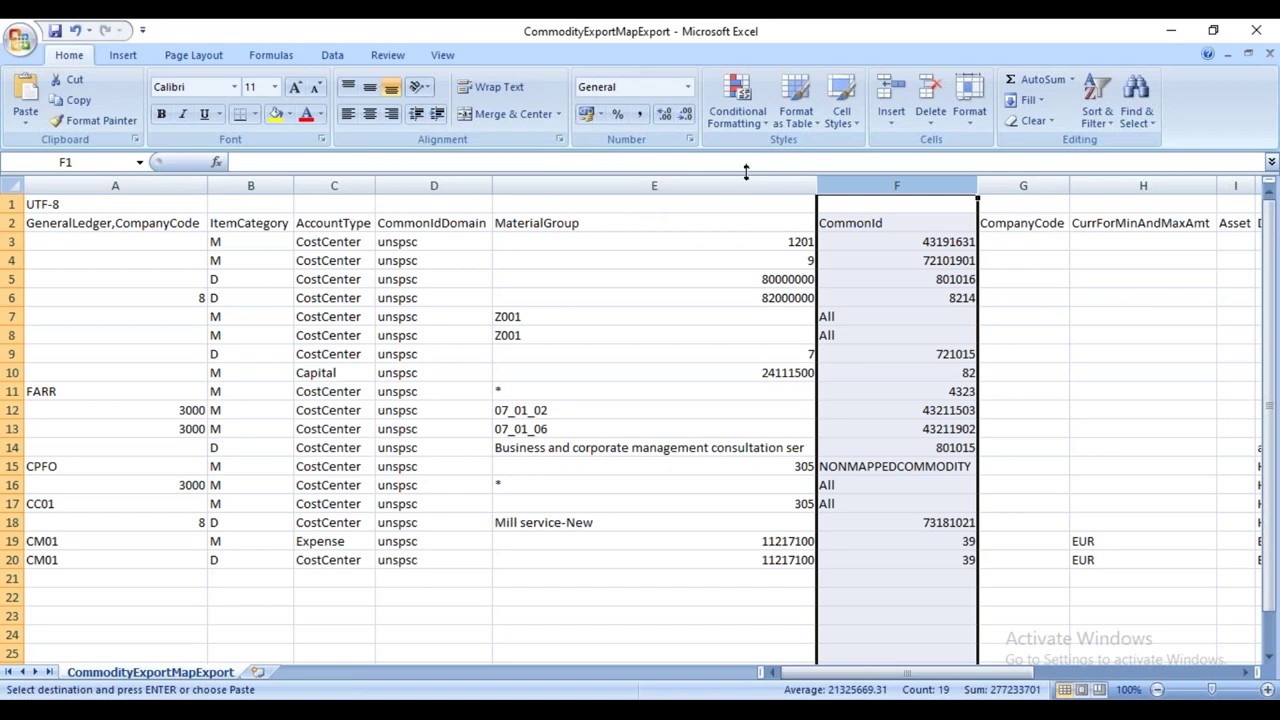
click(689, 180)
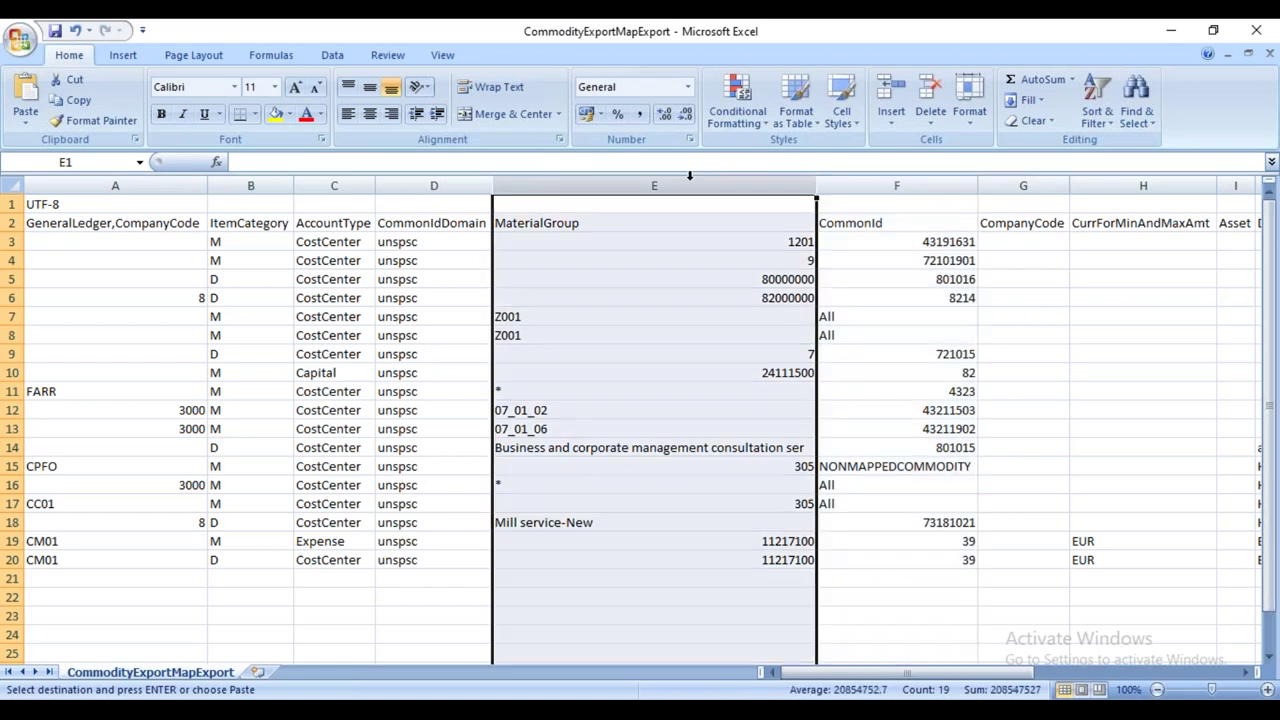
drag(893, 177, 843, 182)
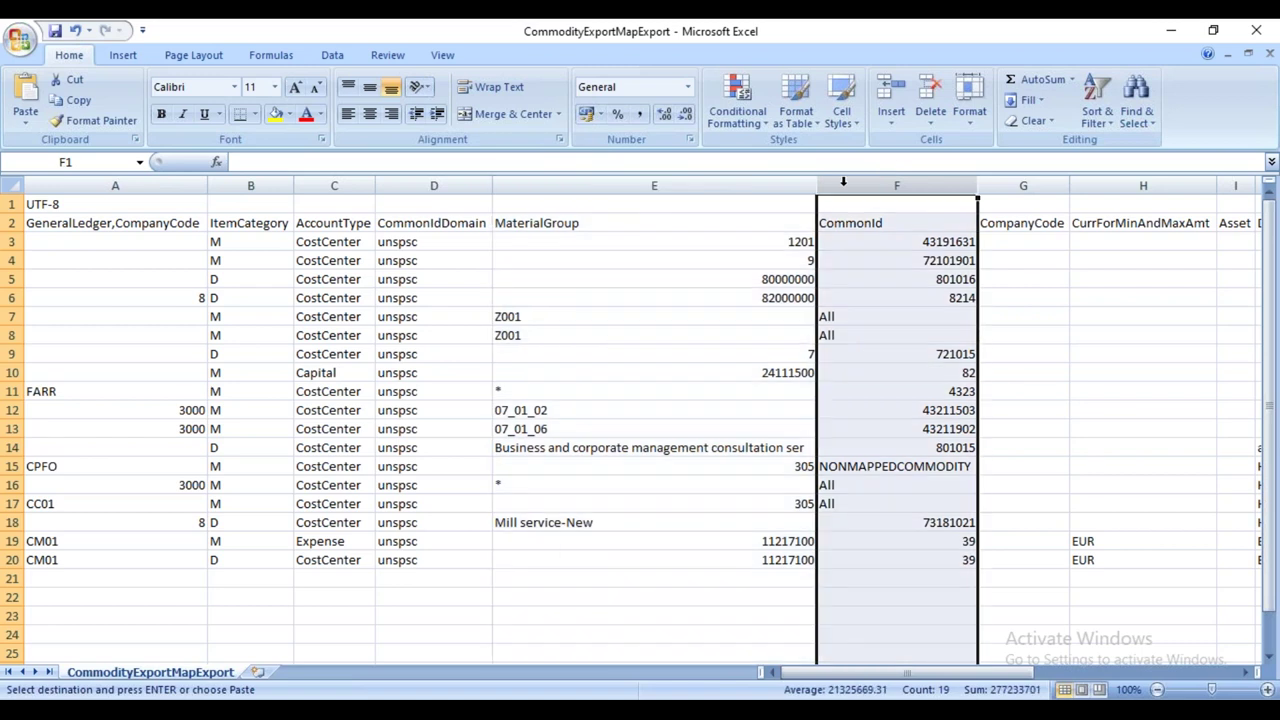
drag(675, 185, 841, 186)
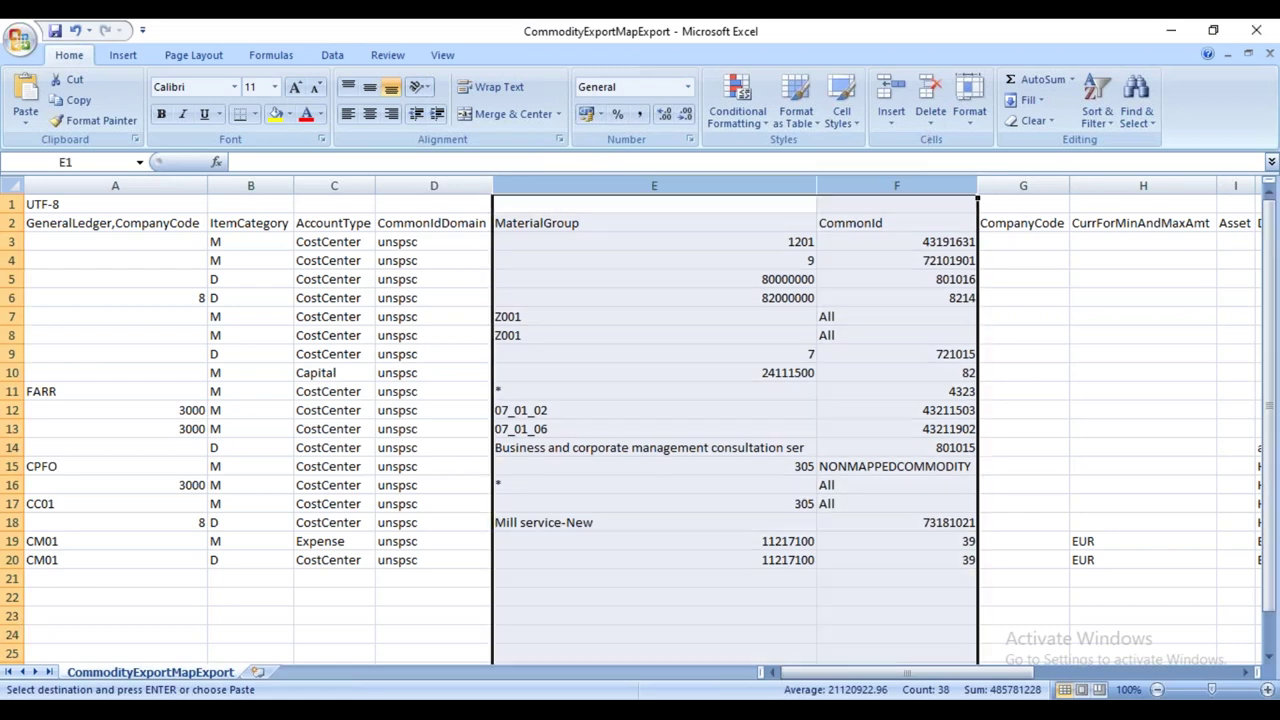
click(794, 242)
click(913, 243)
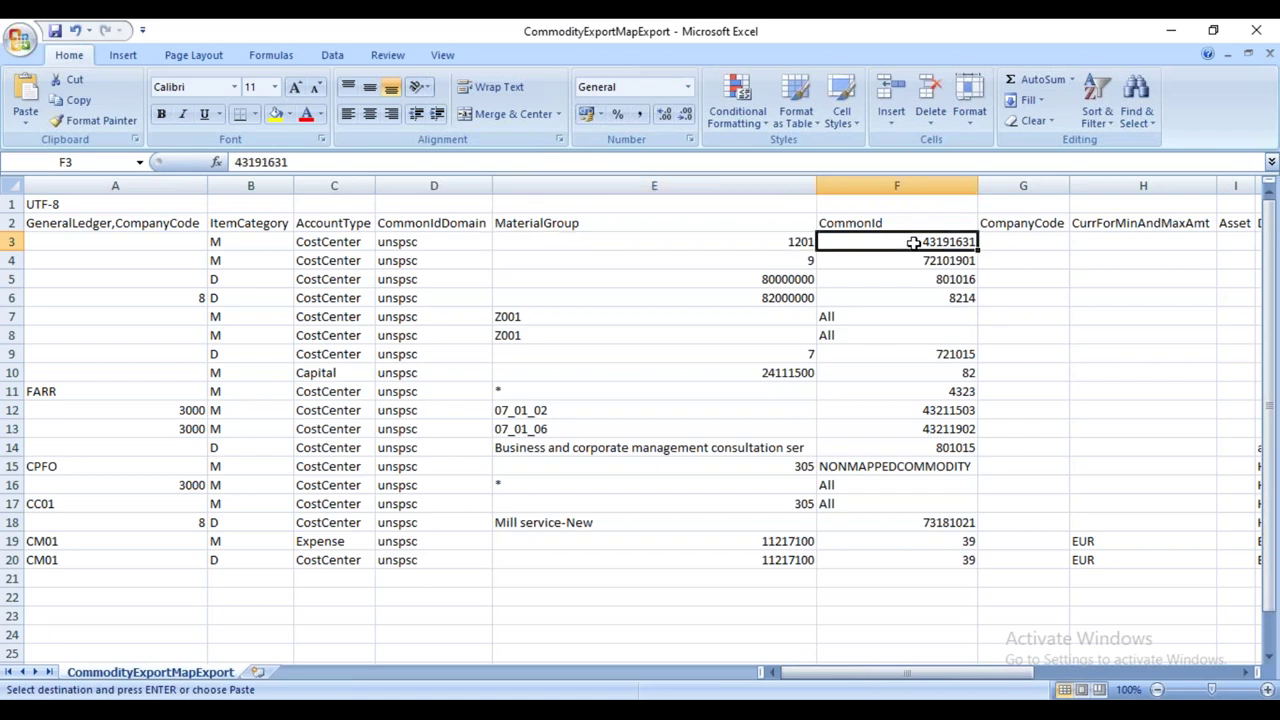
click(785, 246)
click(905, 243)
click(773, 245)
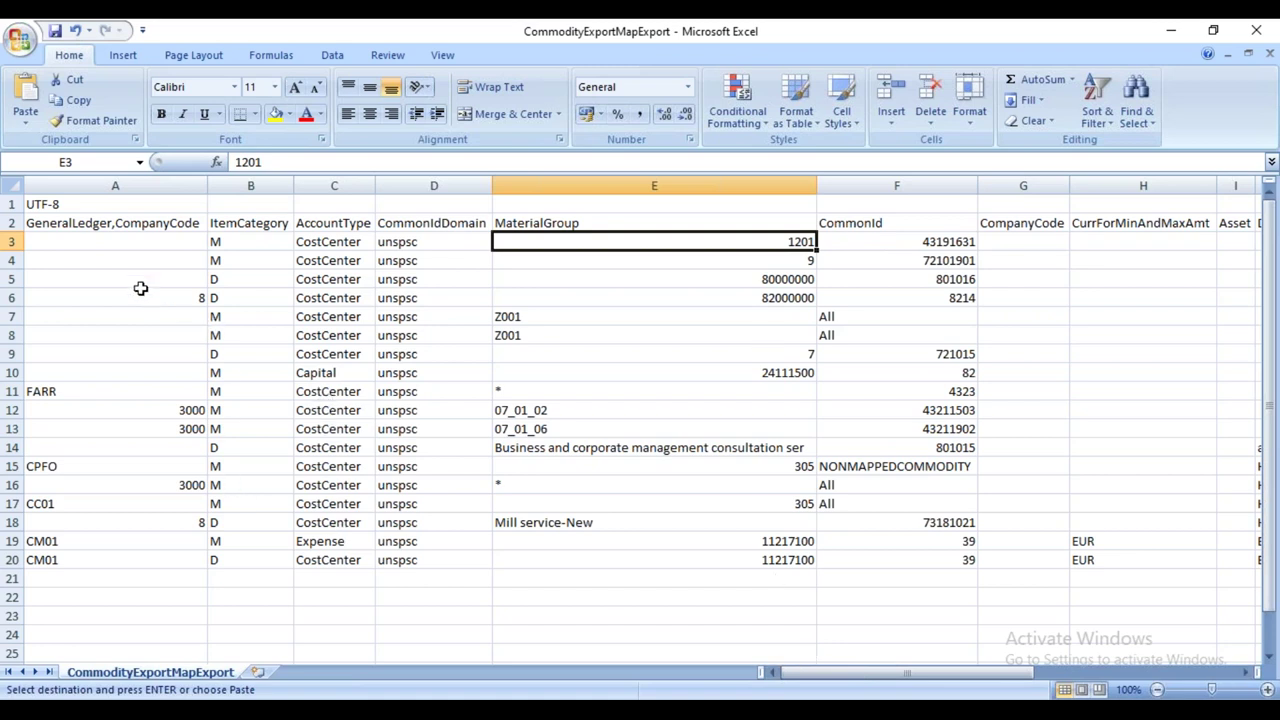
Step: Examine the general ledger and company code, item category, account type and CommonIdDomain columns of the mapping export
drag(150, 256, 185, 505)
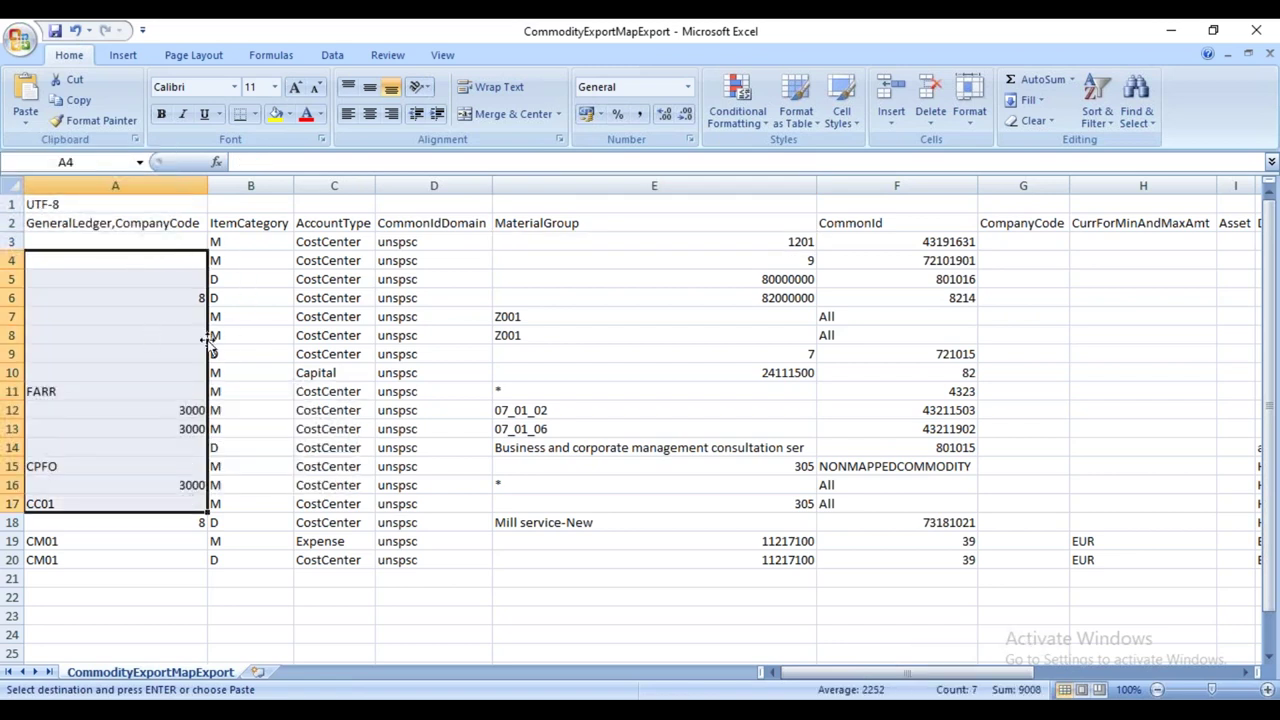
drag(251, 258, 261, 481)
drag(331, 244, 343, 504)
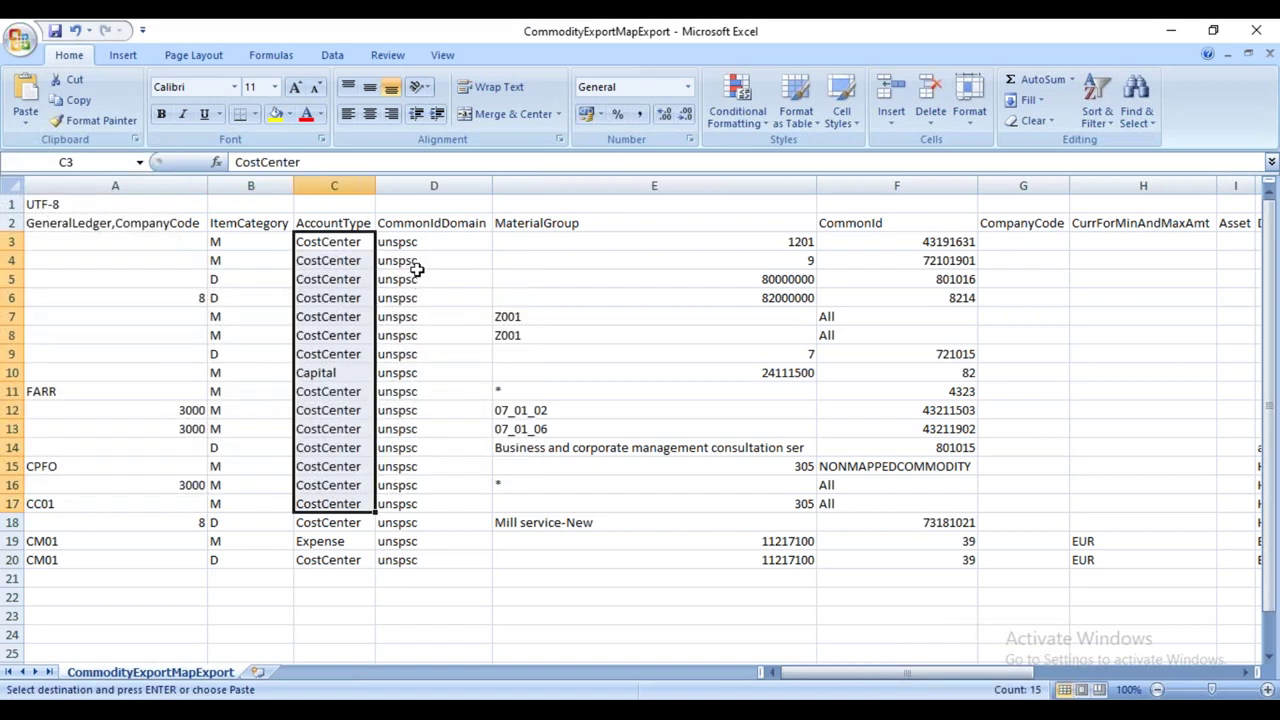
drag(414, 258, 432, 436)
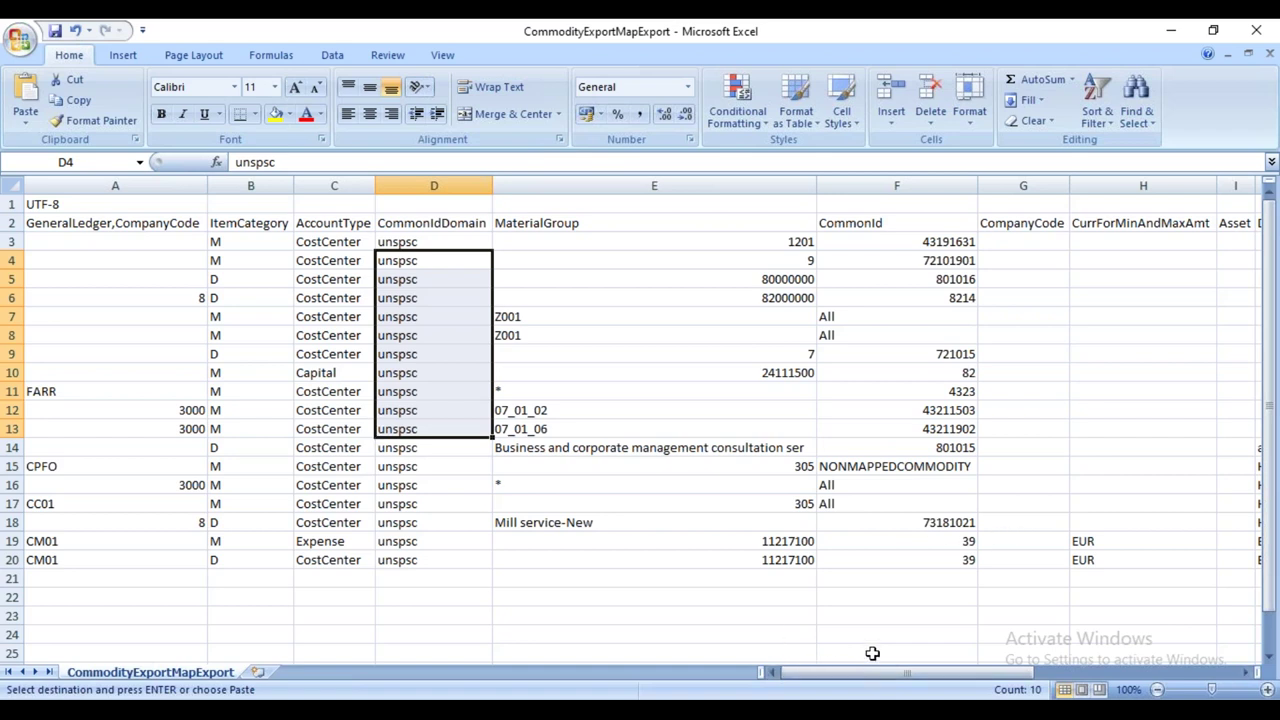
Step: Look through the remaining mapping columns, from company code and asset to account category and sub-asset
click(1246, 672)
scroll(1250, 675, right, 5)
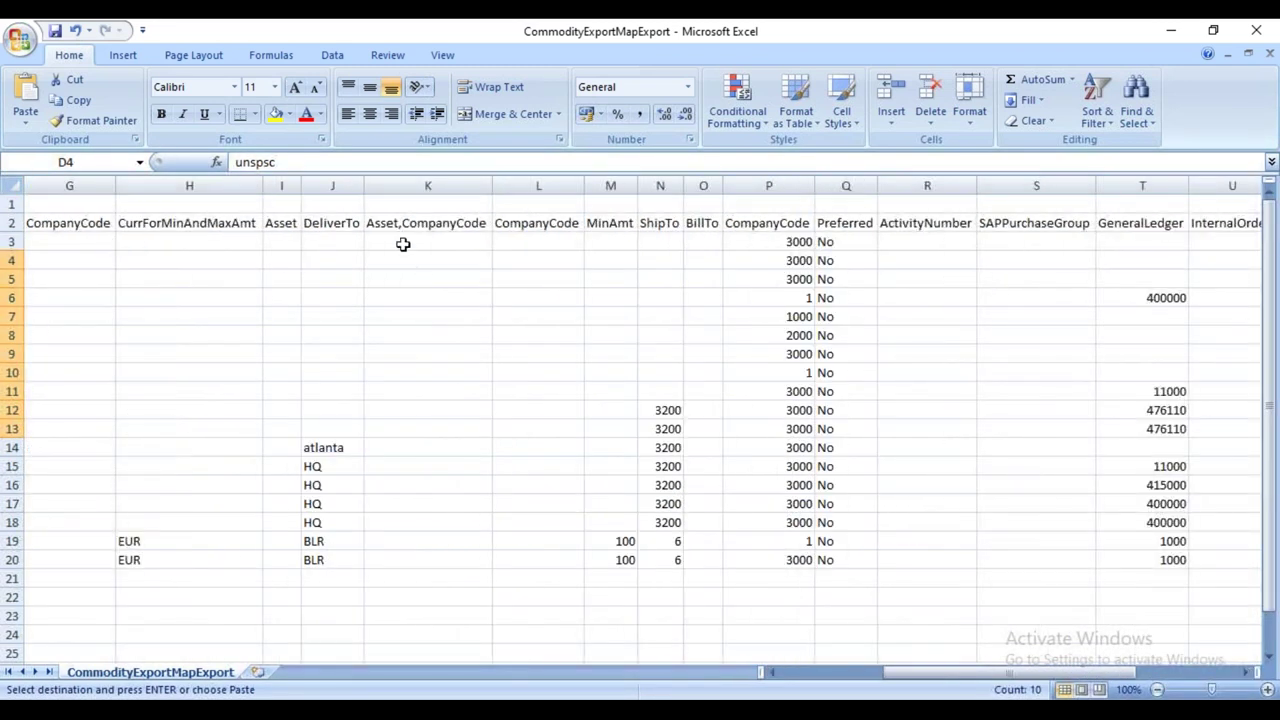
drag(408, 229, 1230, 505)
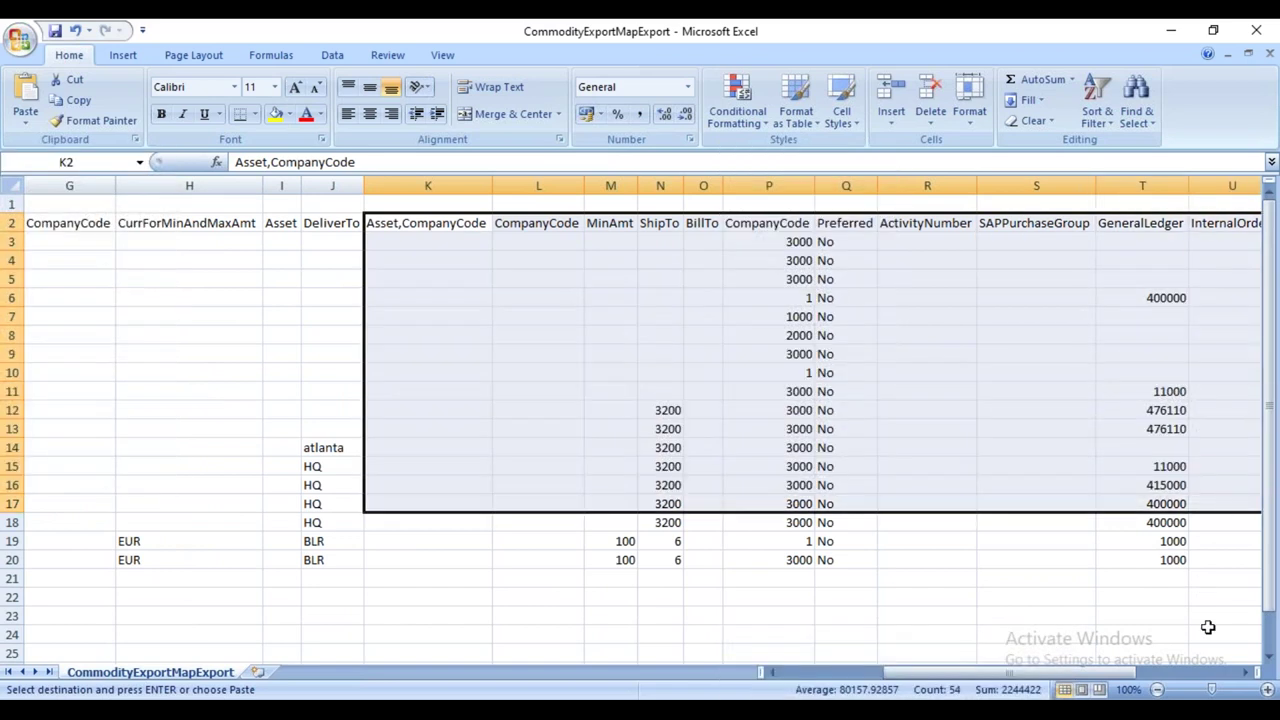
click(1245, 676)
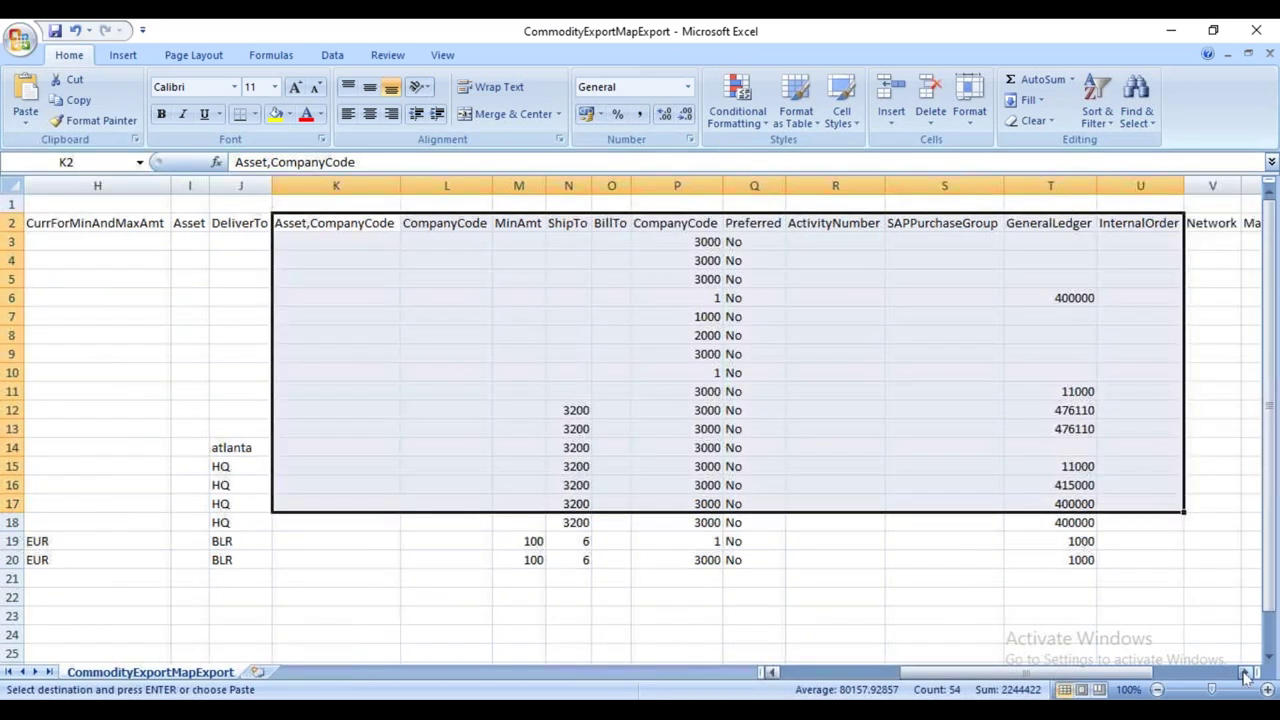
click(1245, 676)
click(1245, 676)
click(1245, 676)
click(1245, 676)
click(1245, 676)
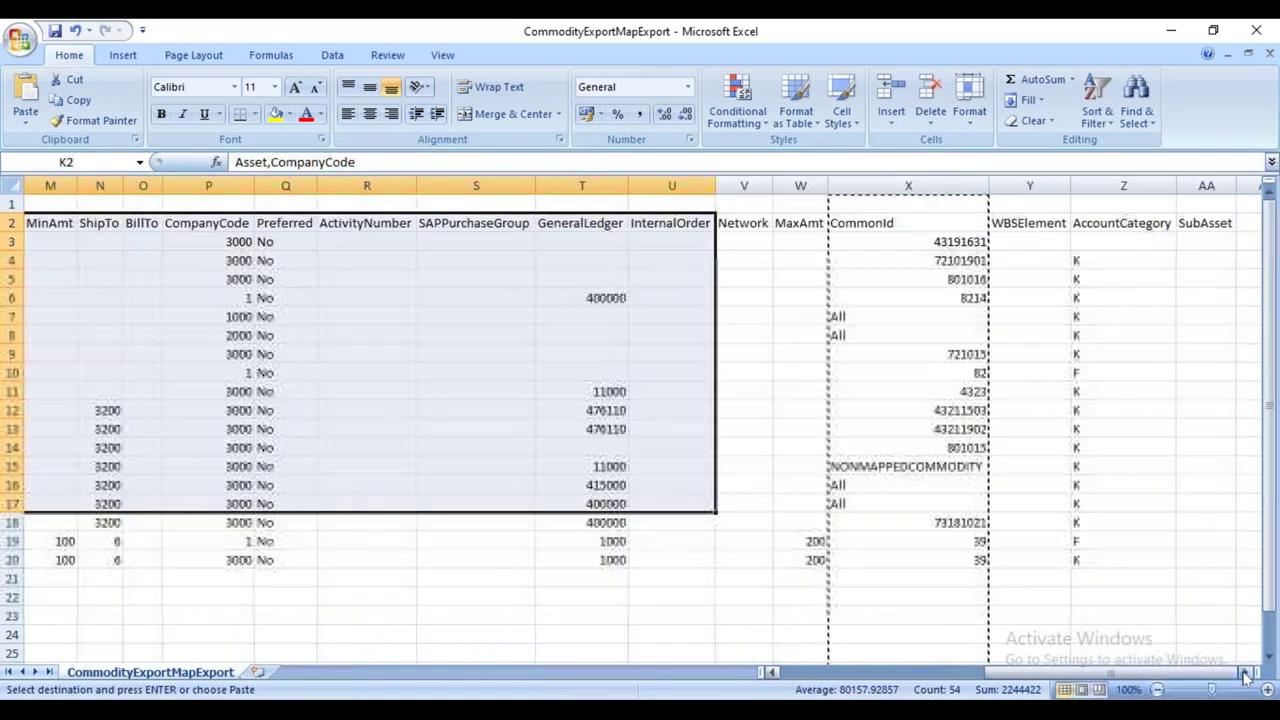
click(1245, 676)
click(1245, 676)
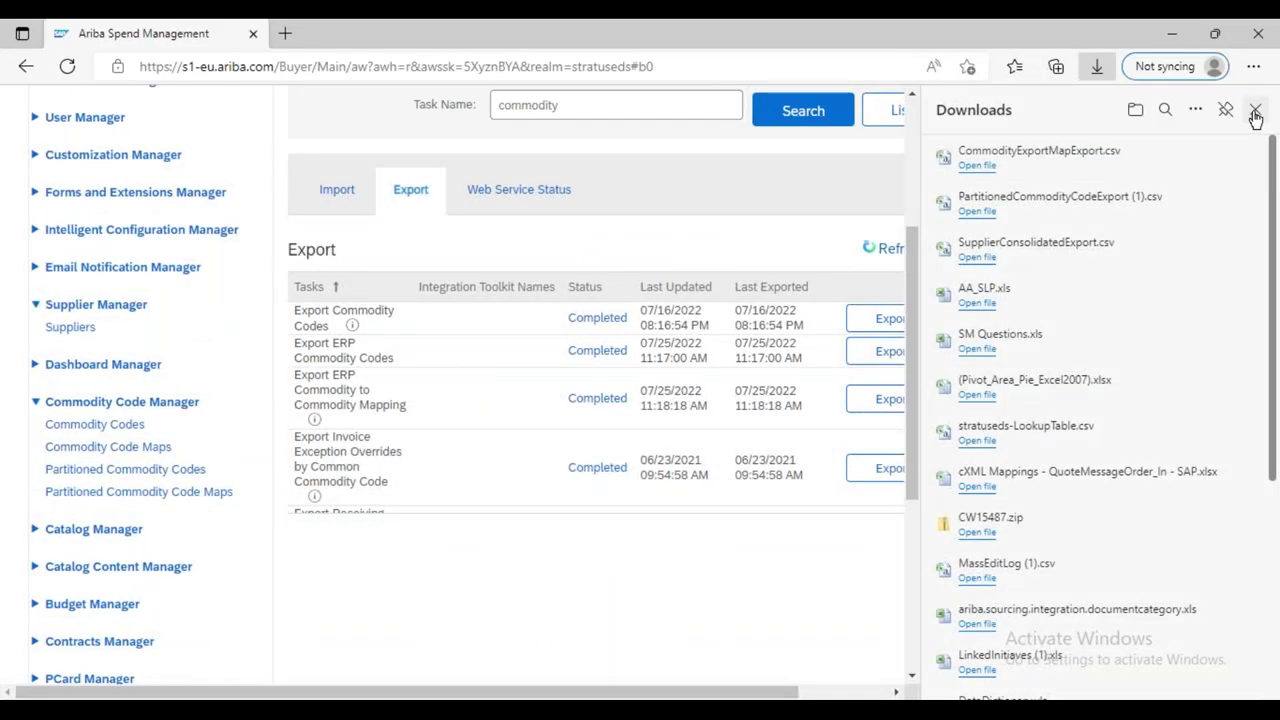
Step: Return to the Ariba browser window, dismiss the downloads list, and show the commodity import tasks
click(1252, 110)
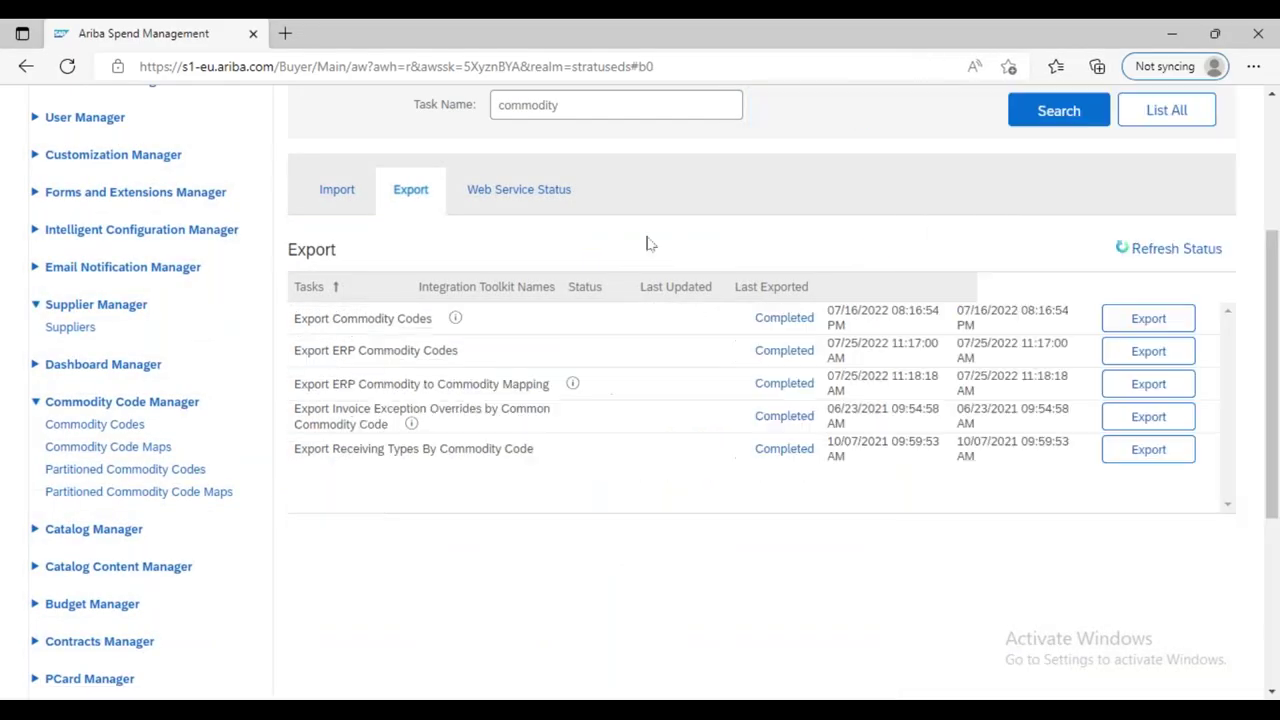
click(333, 198)
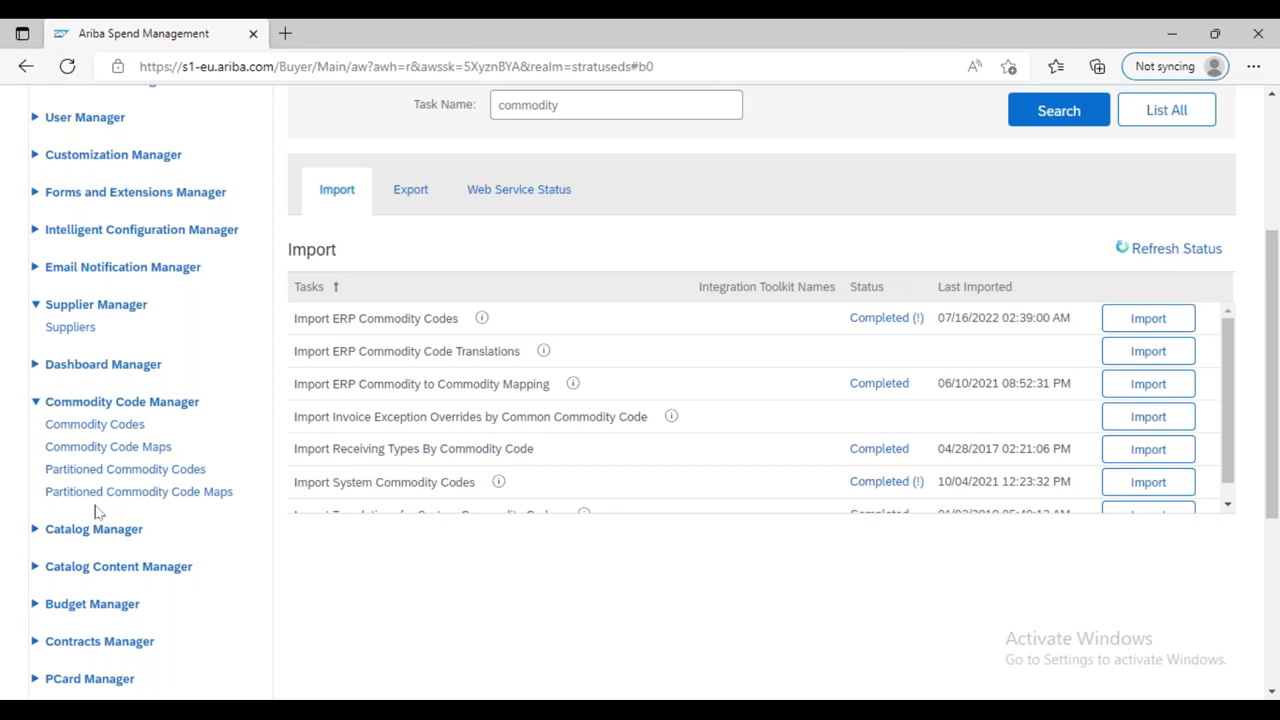
Step: Expand the Catalog Manager section and collapse the Commodity Code Manager section to view the catalog administration options
scroll(95, 505, down, 3)
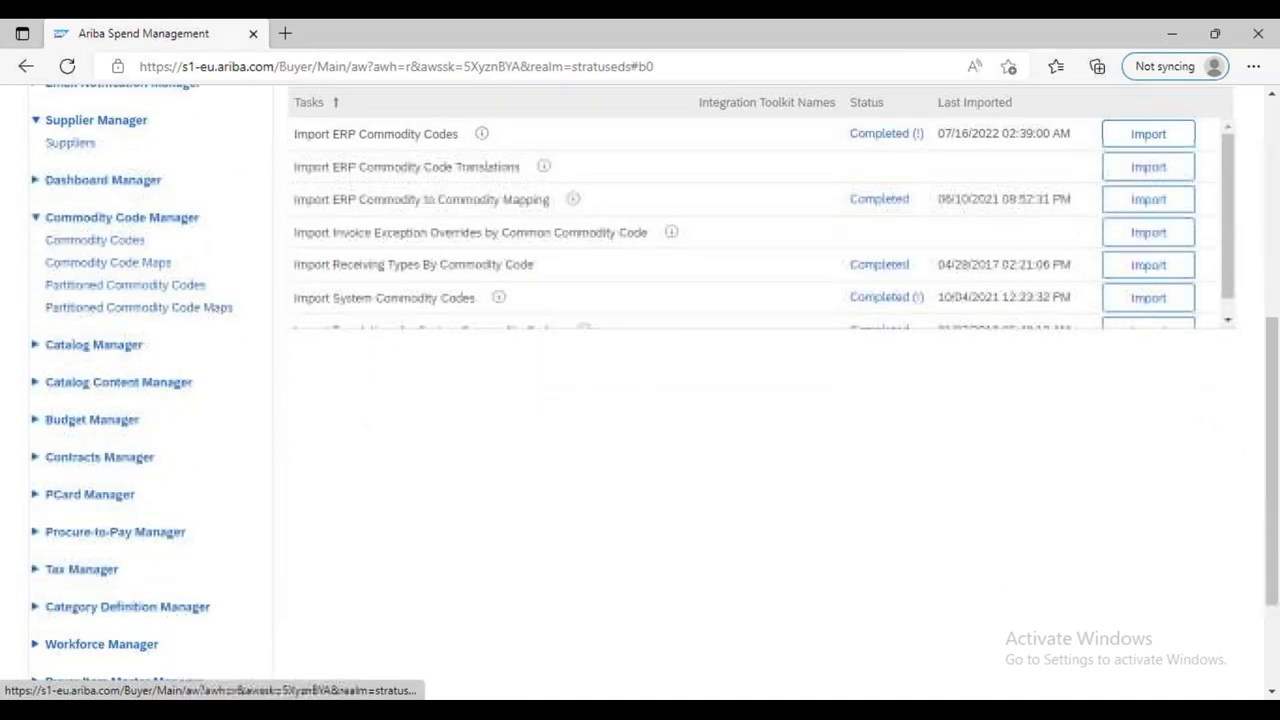
click(35, 347)
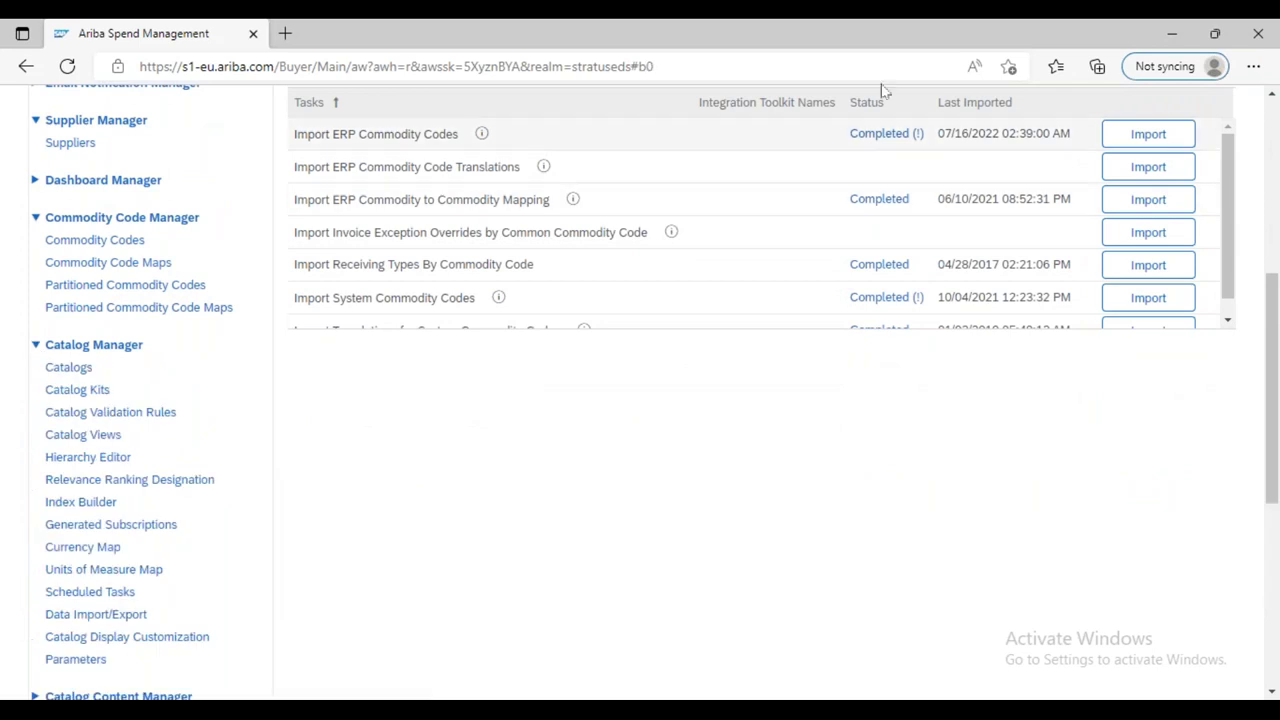
click(36, 219)
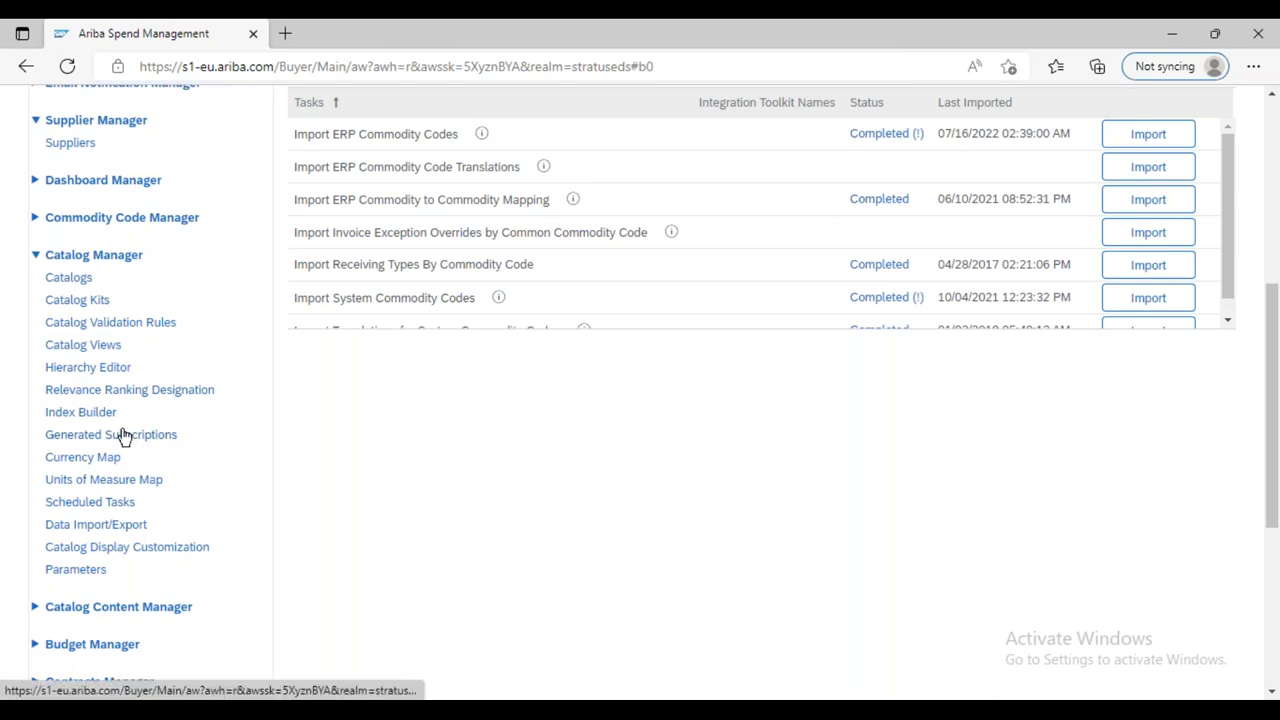
scroll(123, 434, down, 1)
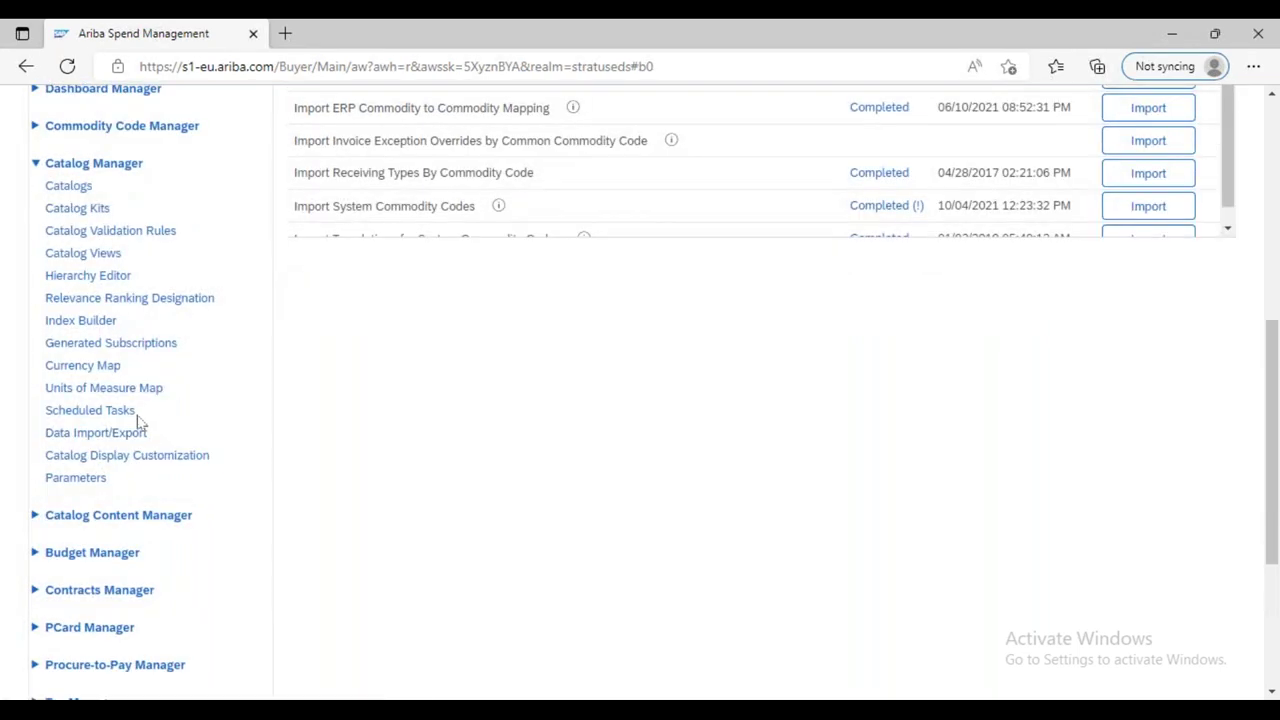
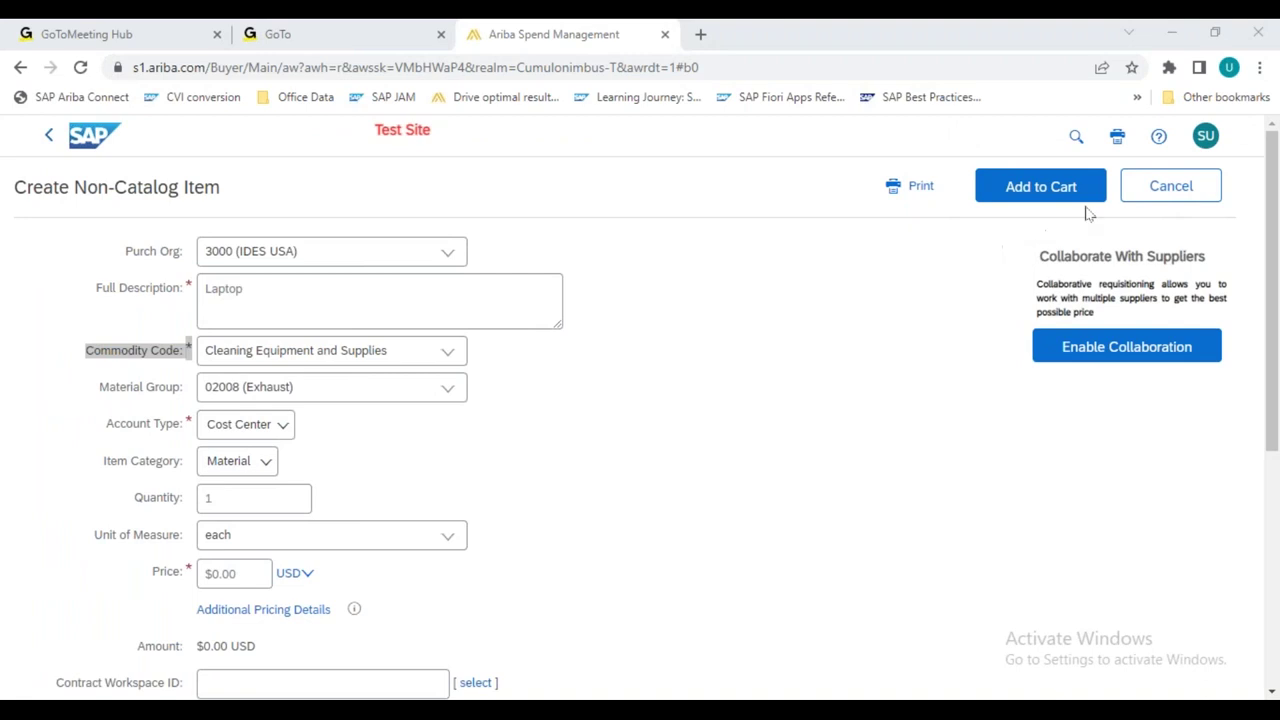
Step: Cancel the non-catalog laptop item and search all catalog categories for "laptop"
click(1152, 202)
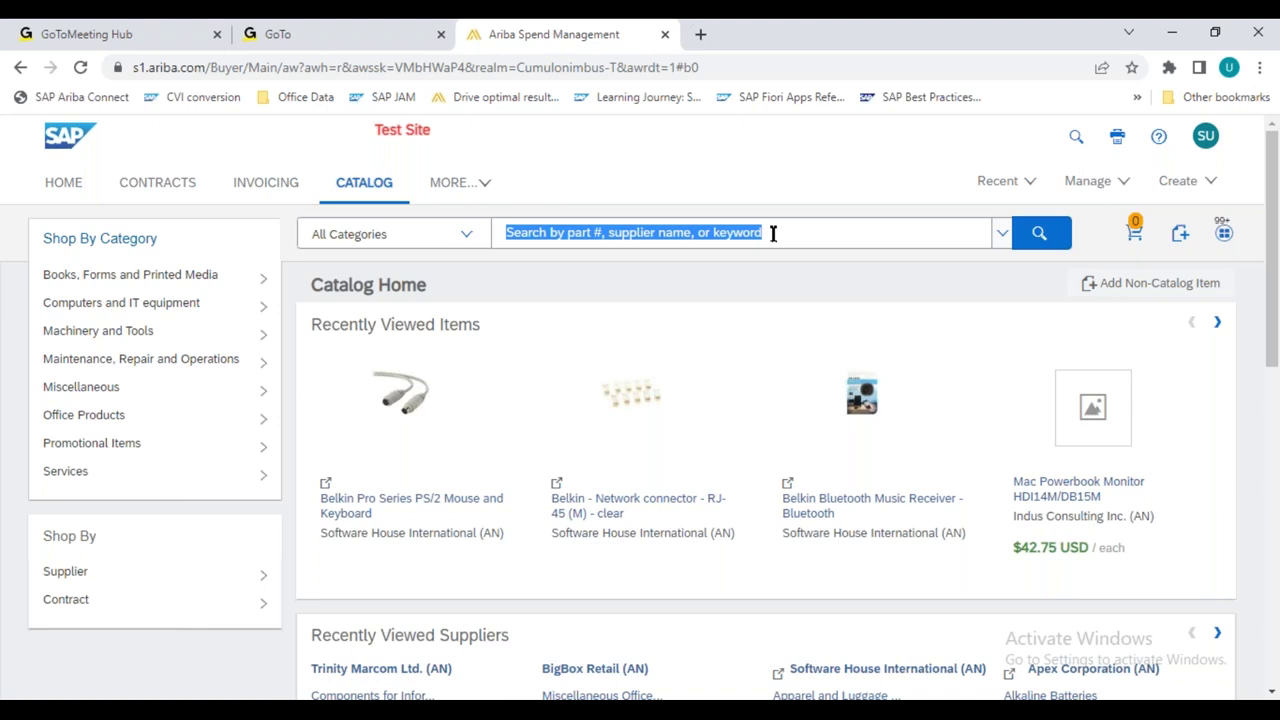
text(laptop)
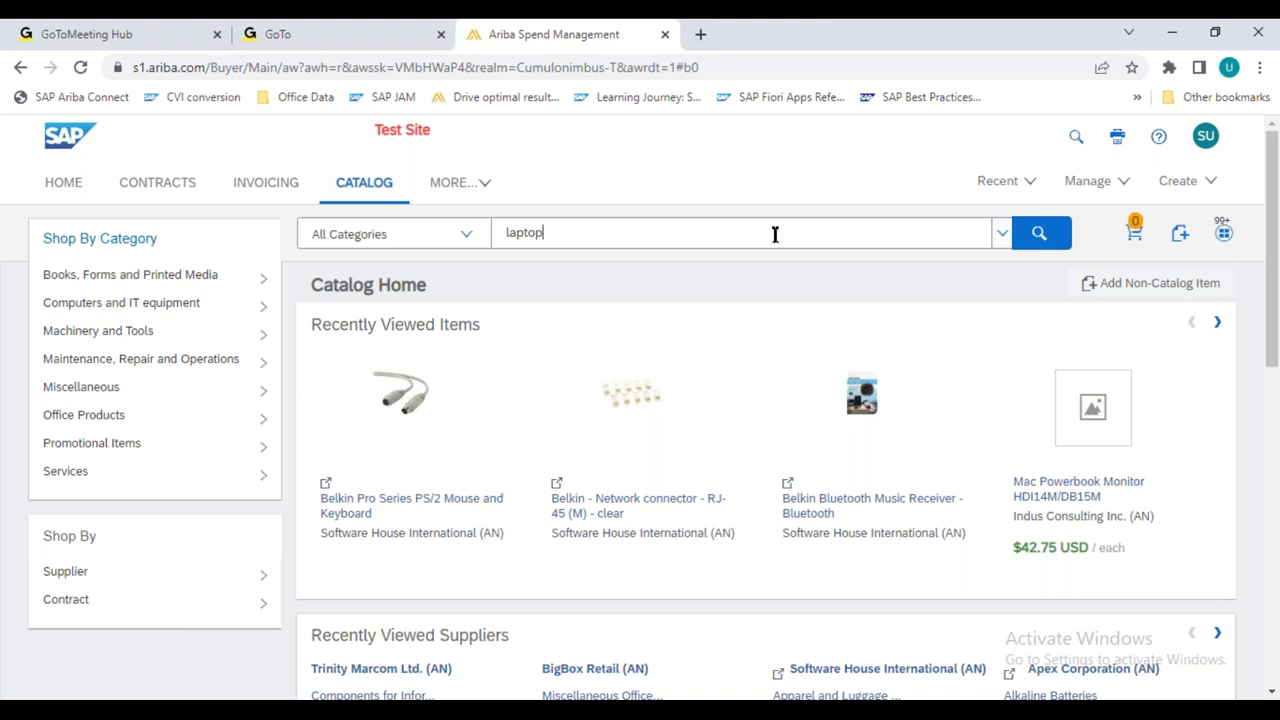
click(1038, 236)
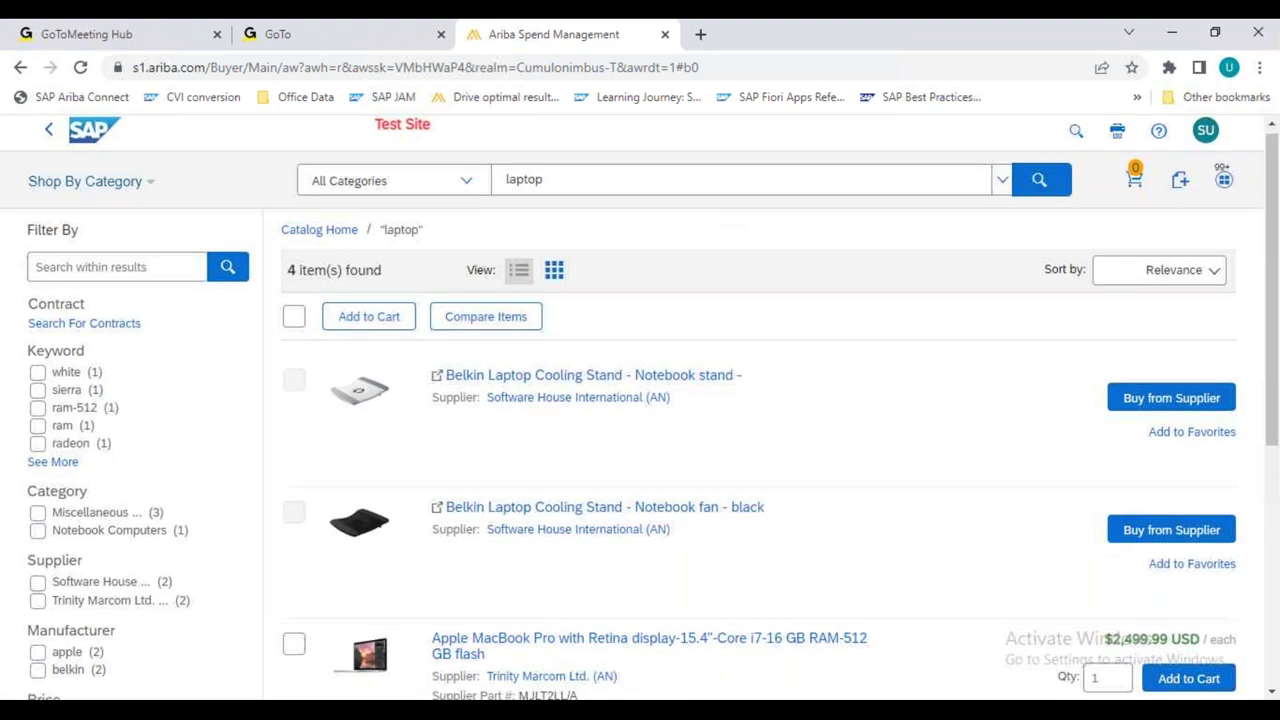
Step: Browse the laptop search results and open the 15.4-inch Apple MacBook Pro with Core i7, 16 GB RAM and 512 GB flash
scroll(716, 205, down, 2)
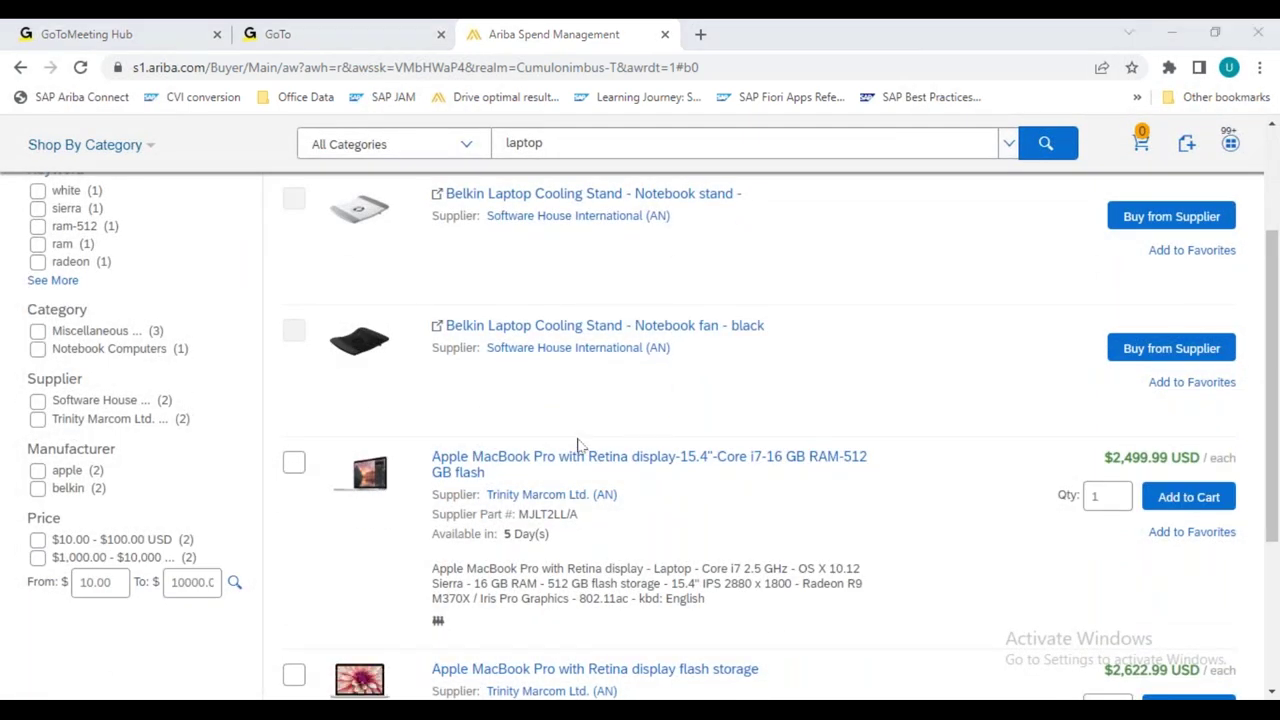
scroll(513, 400, down, 2)
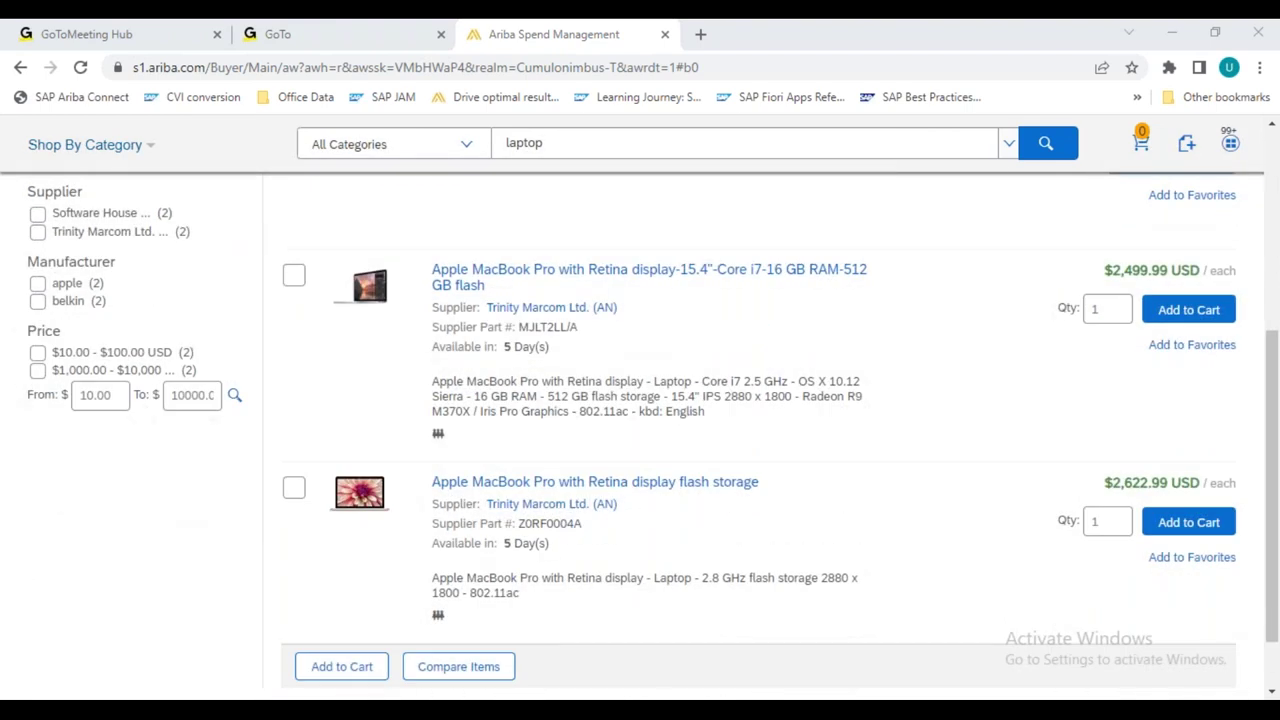
scroll(513, 452, up, 2)
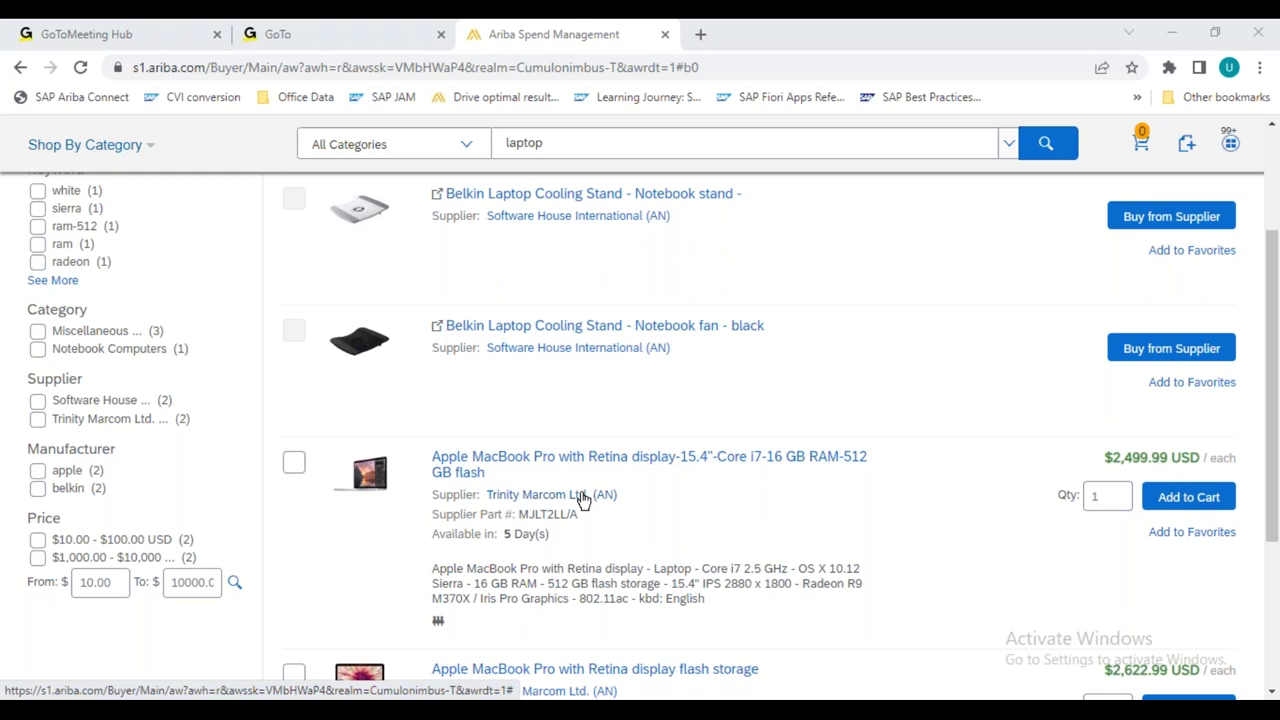
scroll(622, 490, down, 2)
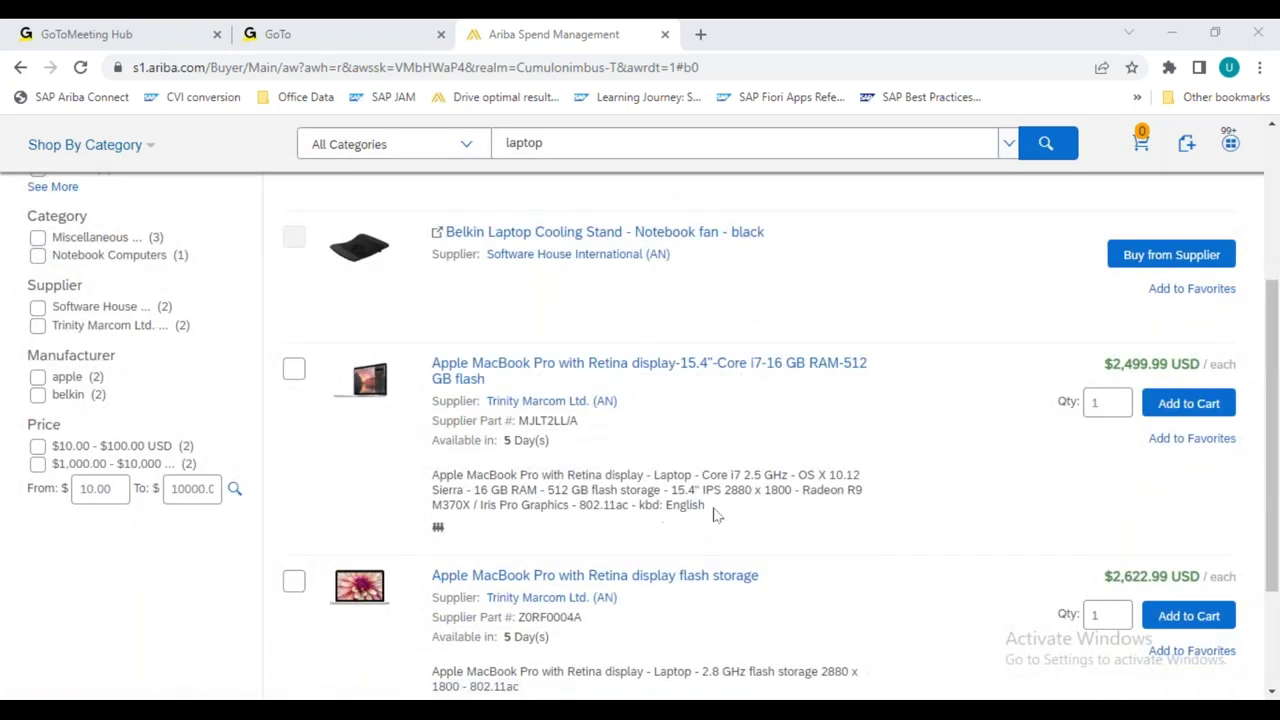
click(495, 370)
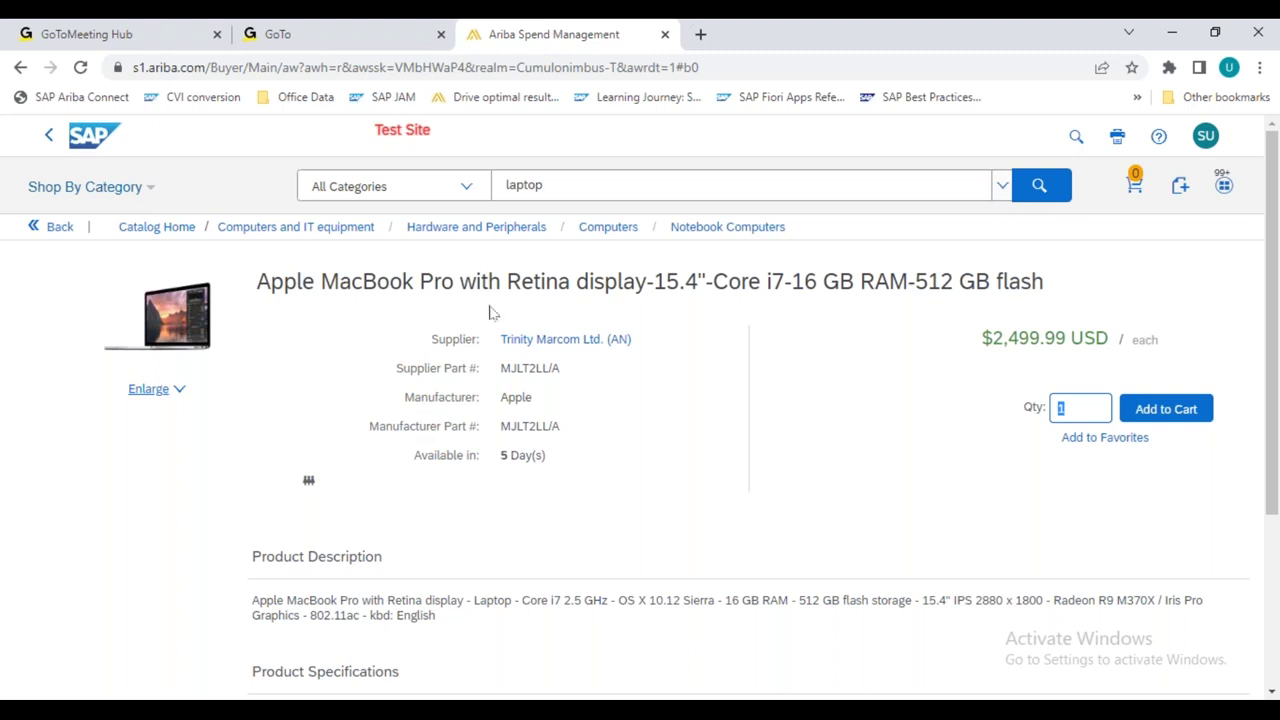
Step: Examine the MacBook Pro's description, specifications, supplier and manufacturer details, and its availability field
scroll(495, 368, down, 3)
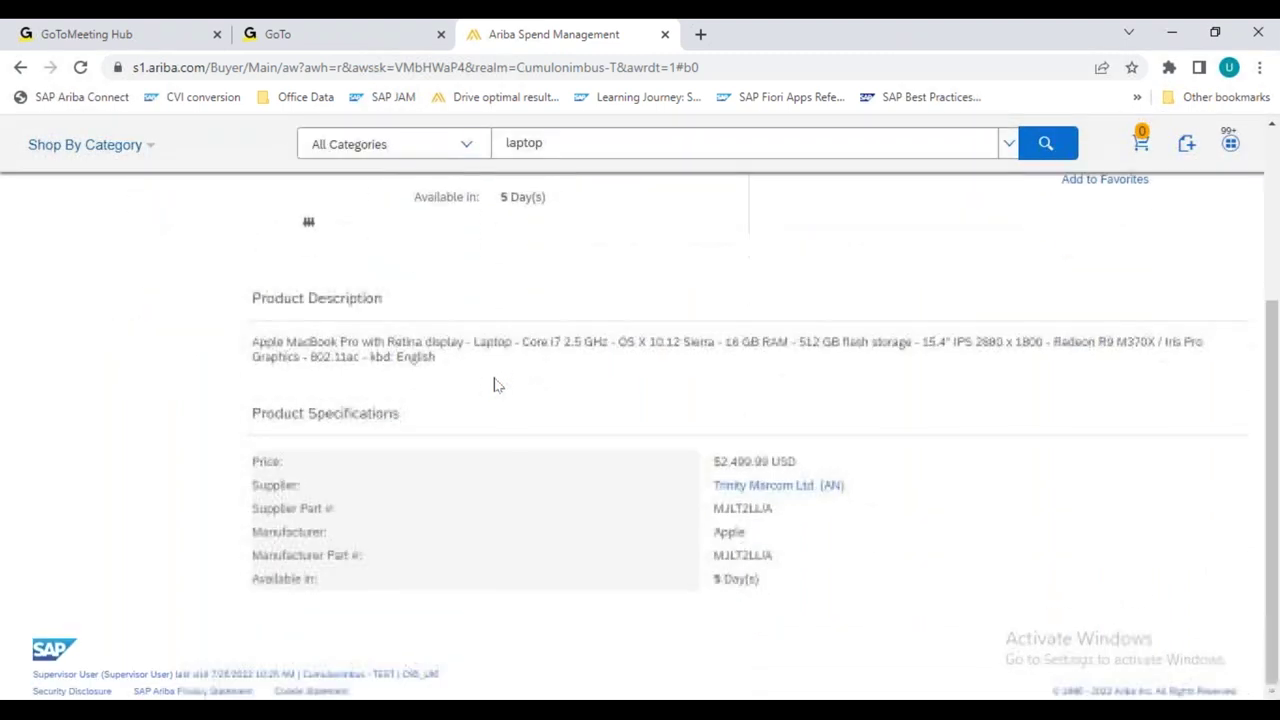
drag(263, 515, 331, 585)
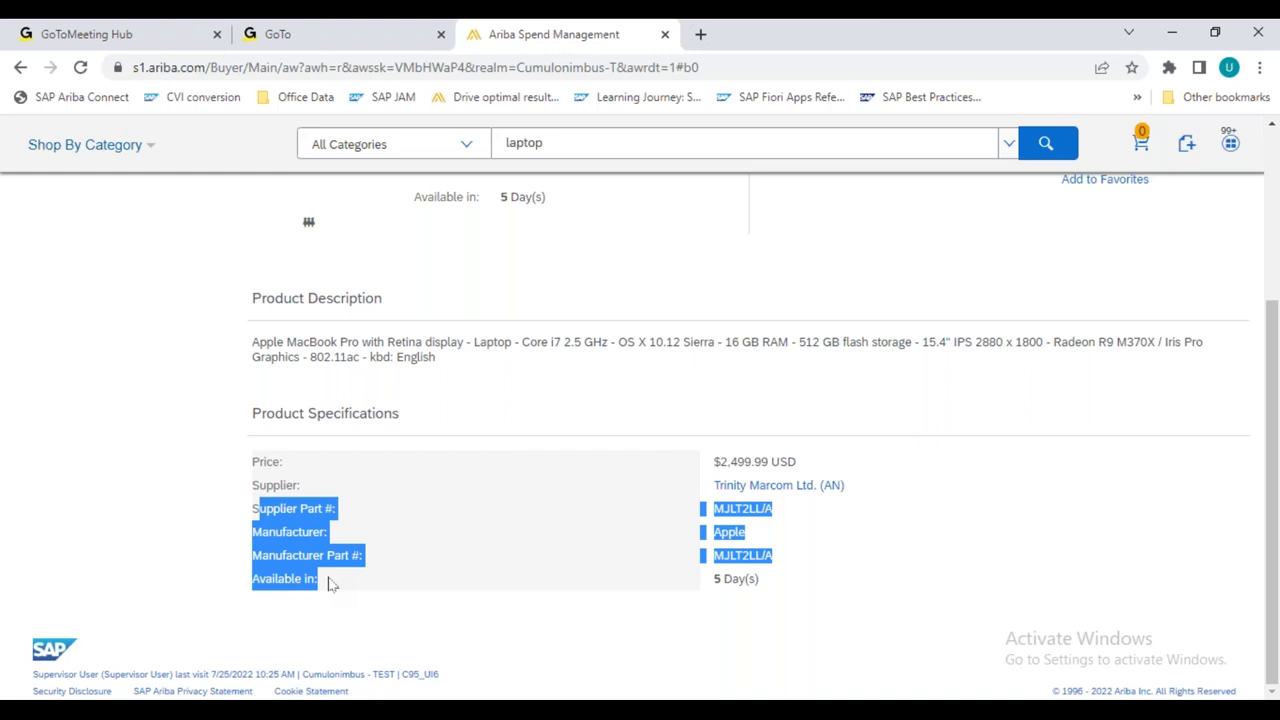
scroll(280, 488, up, 3)
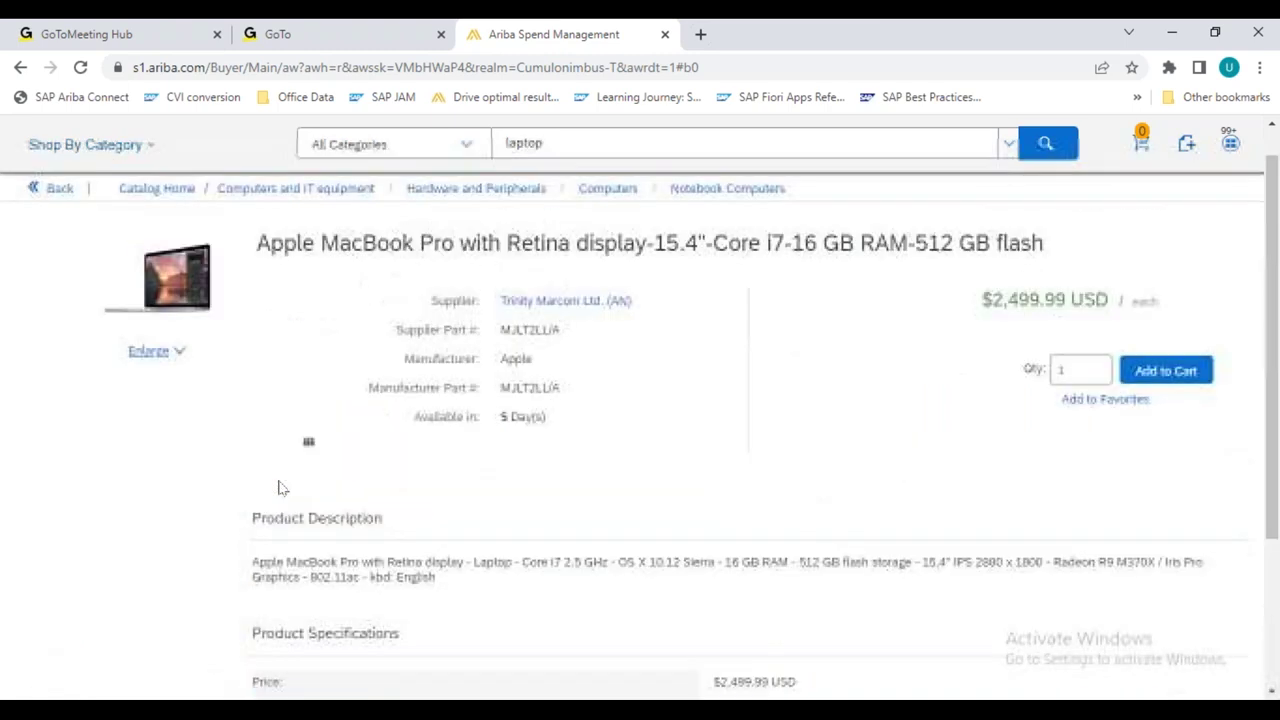
drag(254, 266, 563, 480)
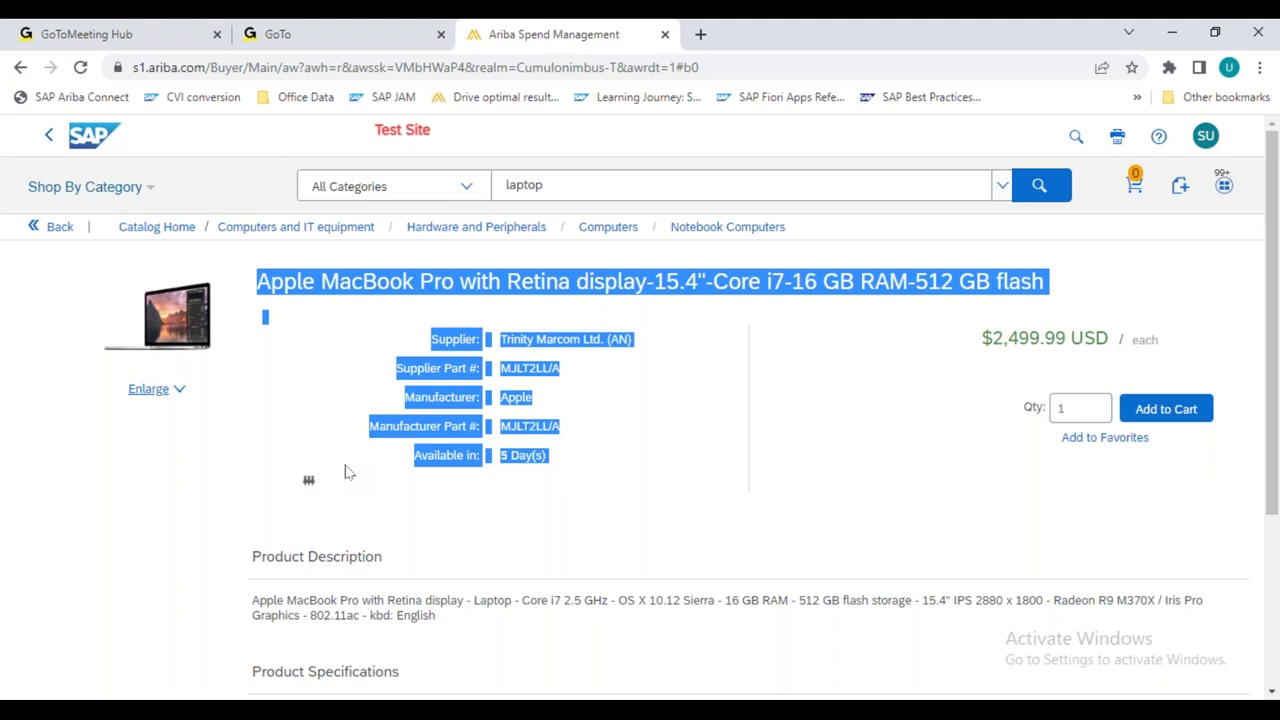
click(457, 491)
drag(414, 457, 484, 465)
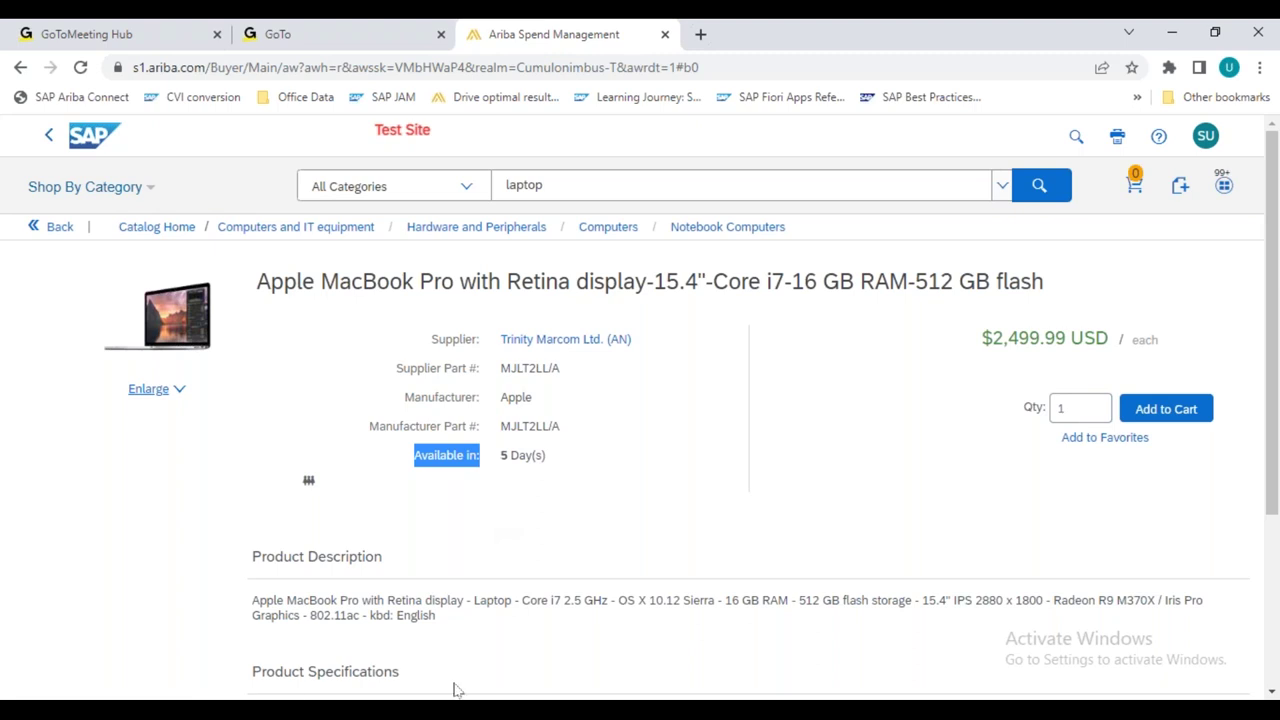
Step: Switch to the Ariba administration window, open the Catalogs list under Catalog Manager, and expand the table to show more rows
key(alt+Tab)
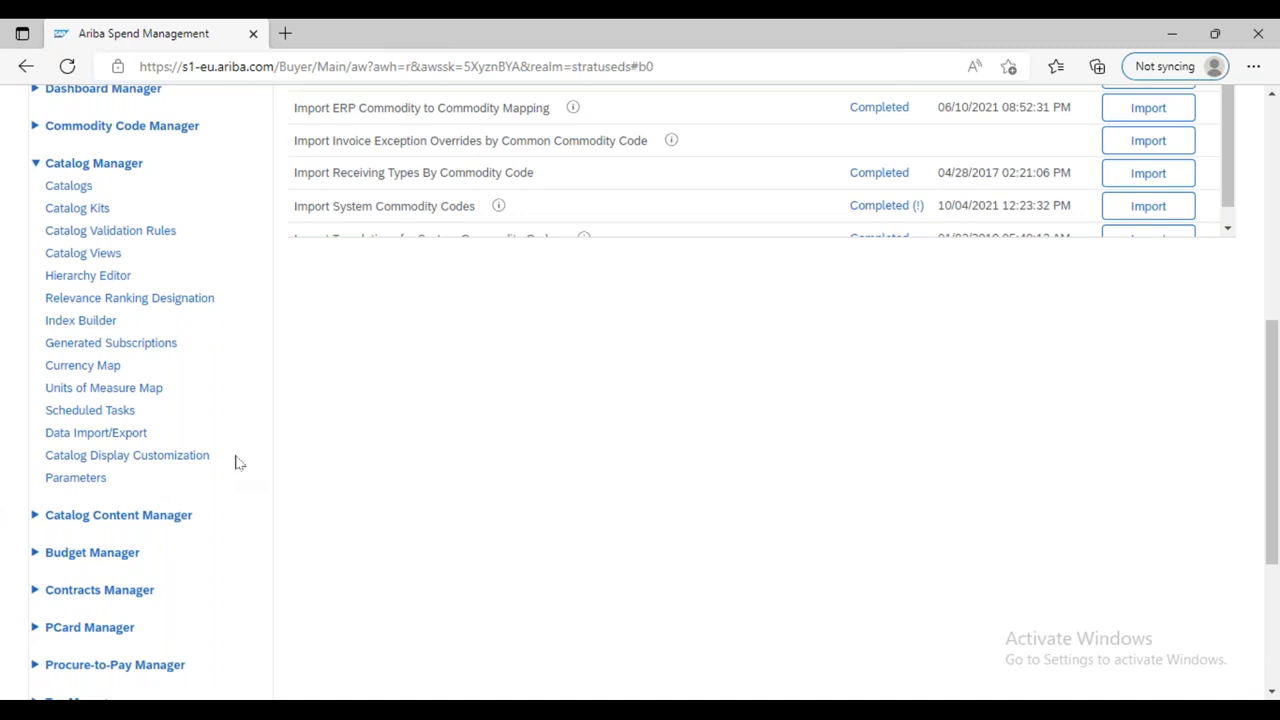
click(68, 187)
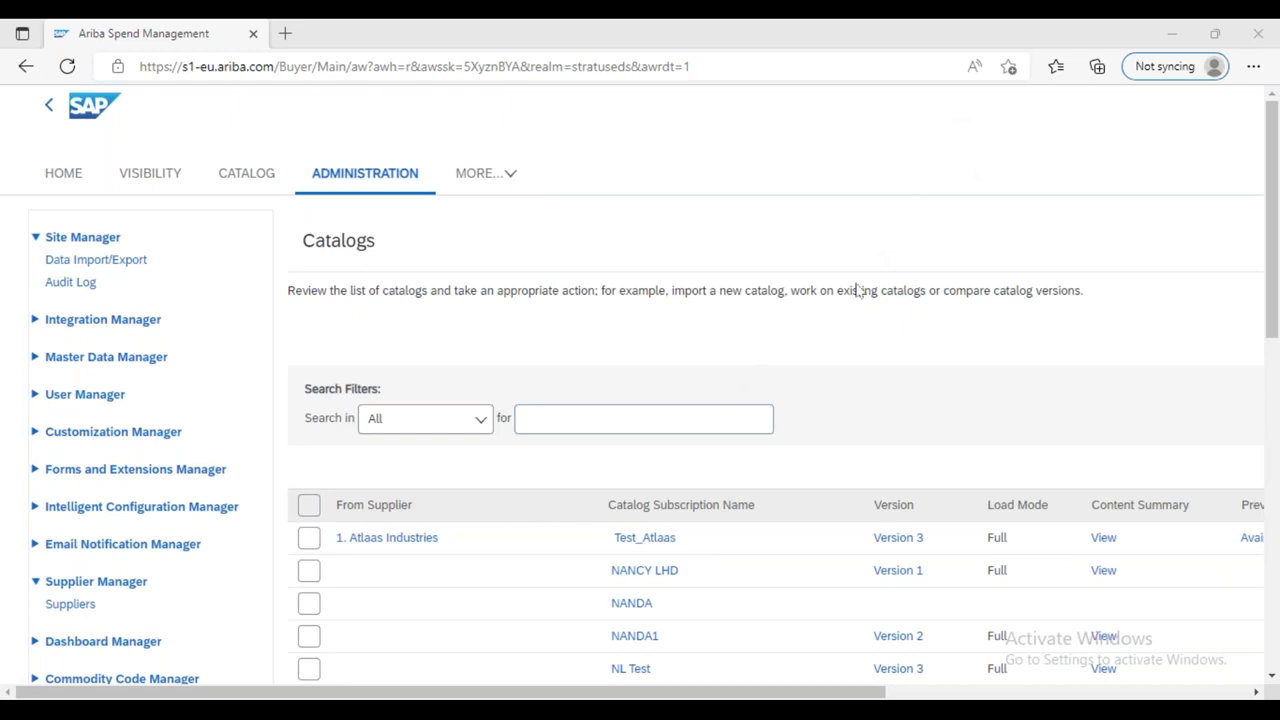
scroll(858, 290, down, 1)
scroll(858, 290, down, 4)
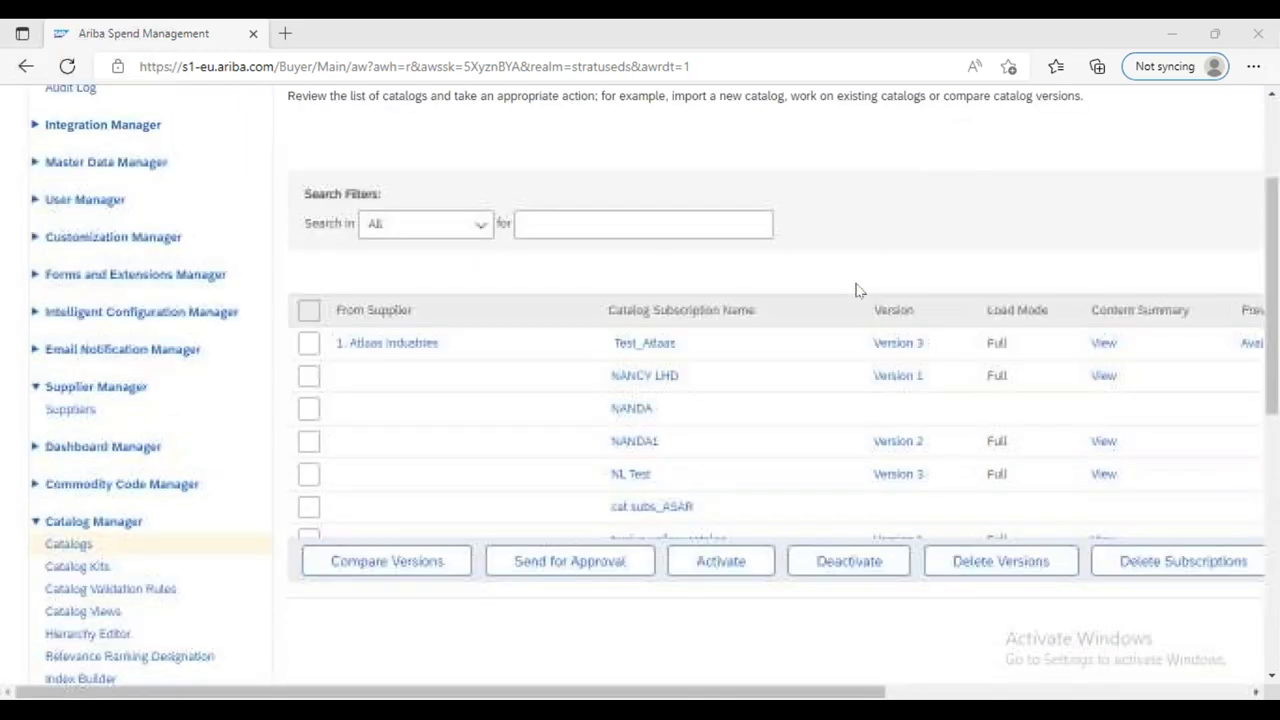
scroll(858, 290, right, 3)
drag(1072, 692, 1171, 689)
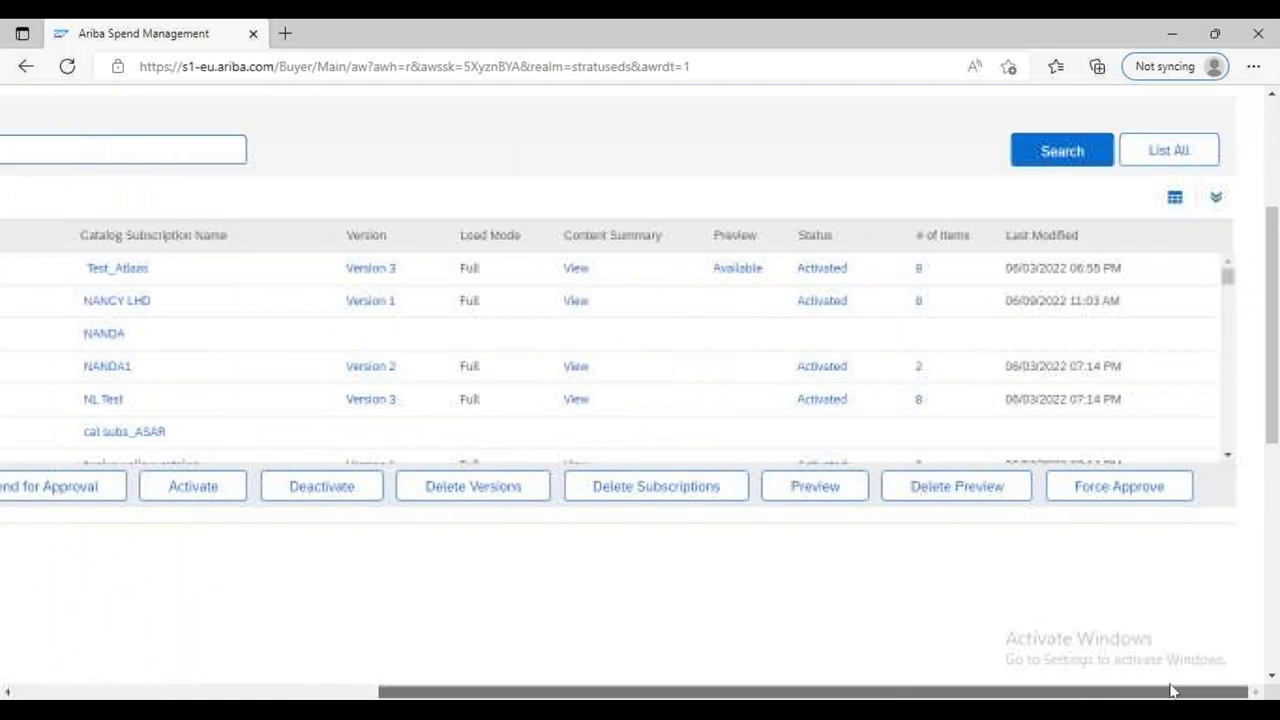
click(1212, 199)
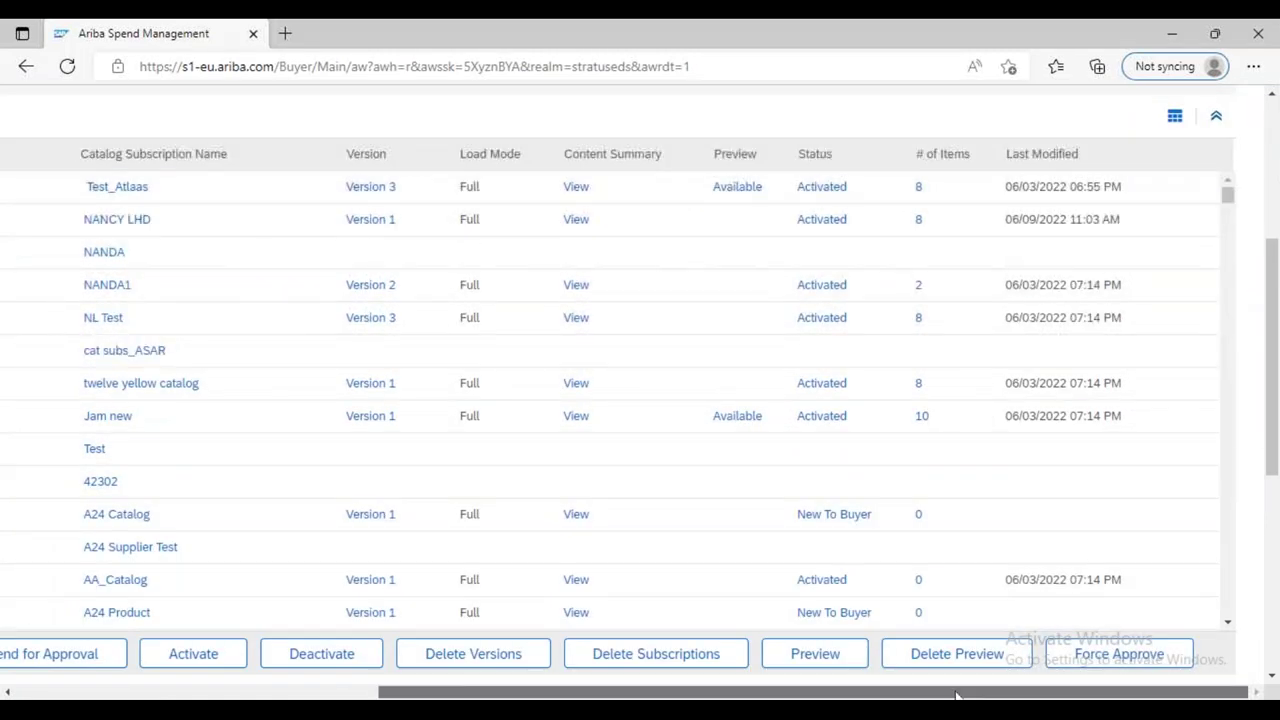
Step: Examine the supplier, catalog subscription name, version and load mode columns of the catalogs table
scroll(1213, 205, left, 4)
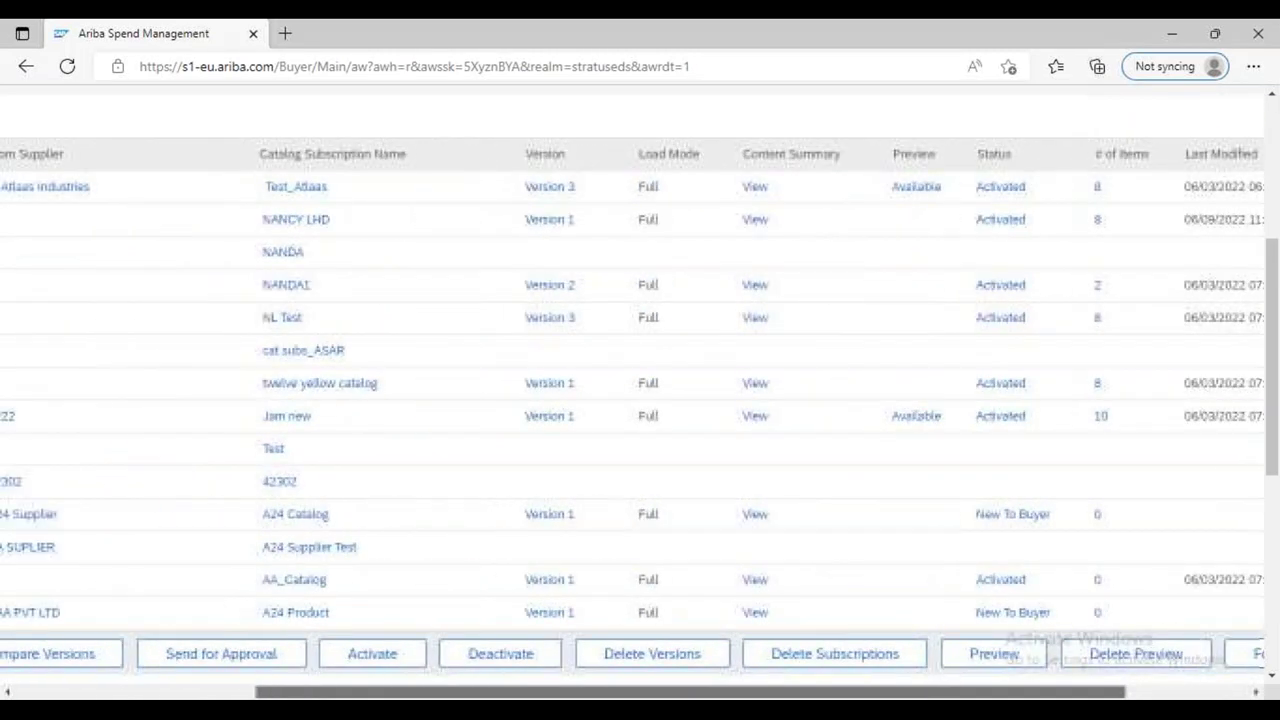
scroll(843, 523, left, 3)
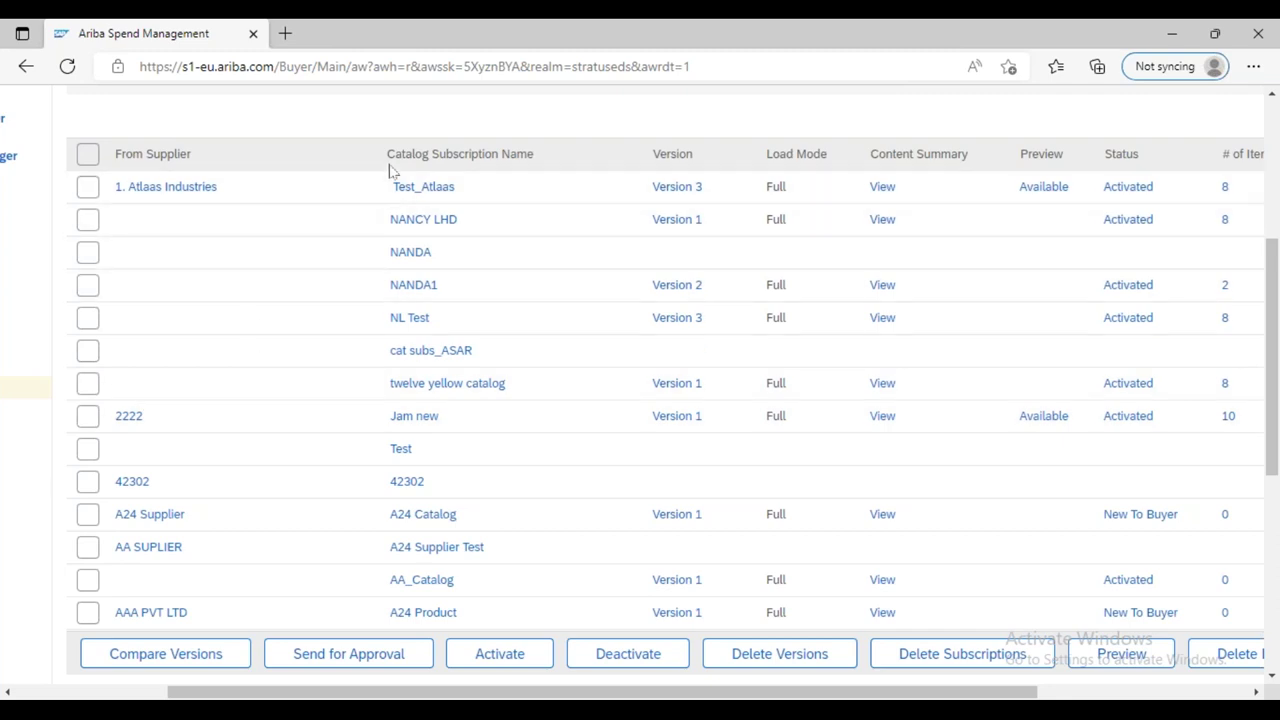
drag(388, 155, 535, 165)
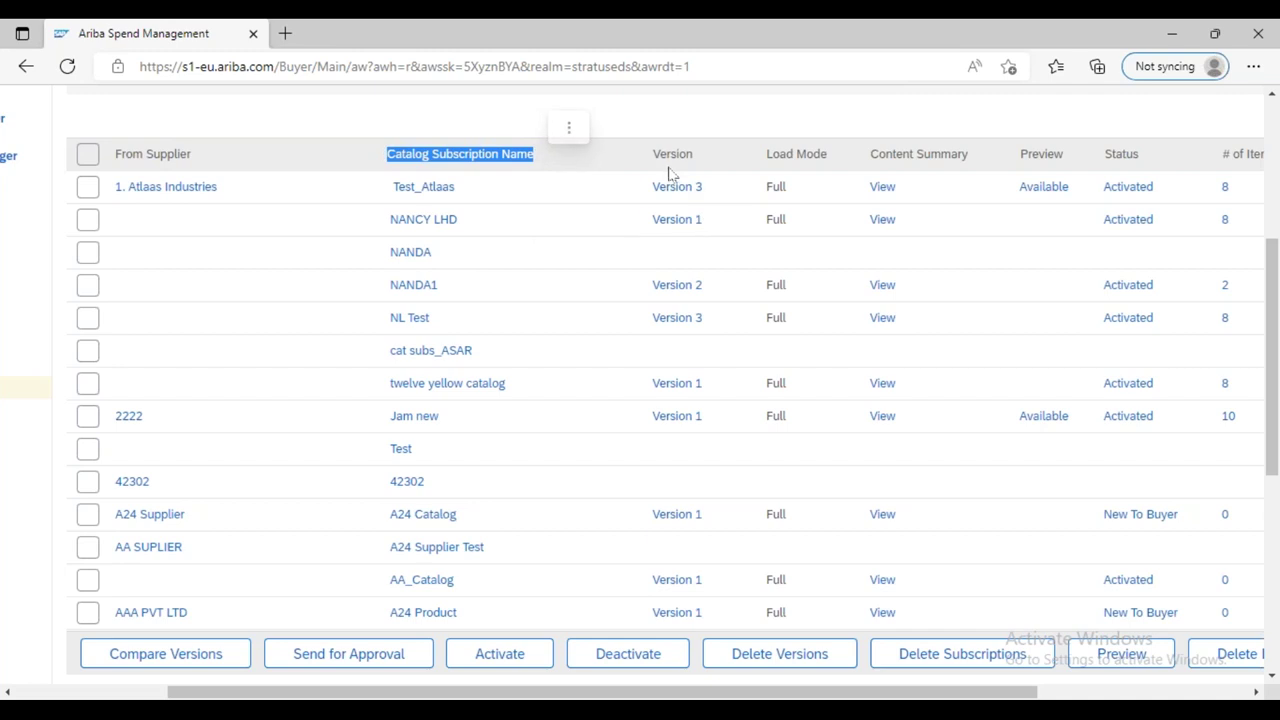
drag(766, 160, 829, 170)
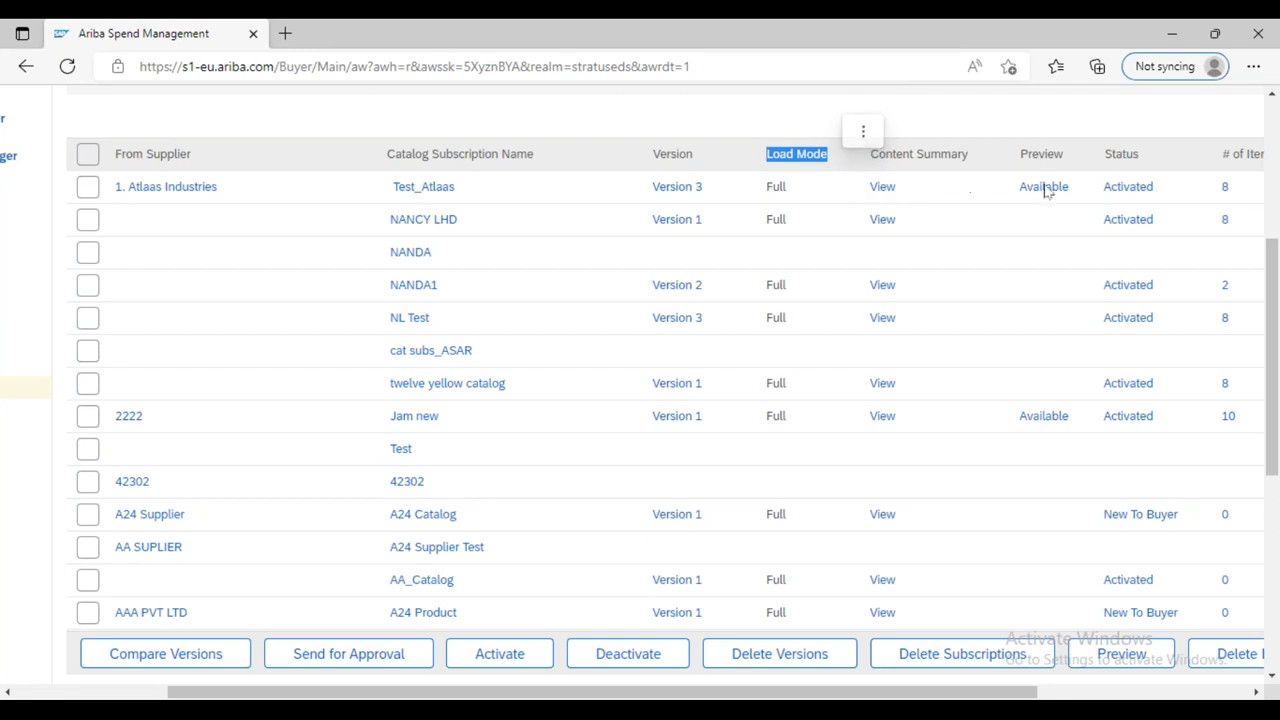
Step: Examine the status, number of items and last modified columns of the catalogs table
click(1070, 694)
drag(1070, 694, 1110, 694)
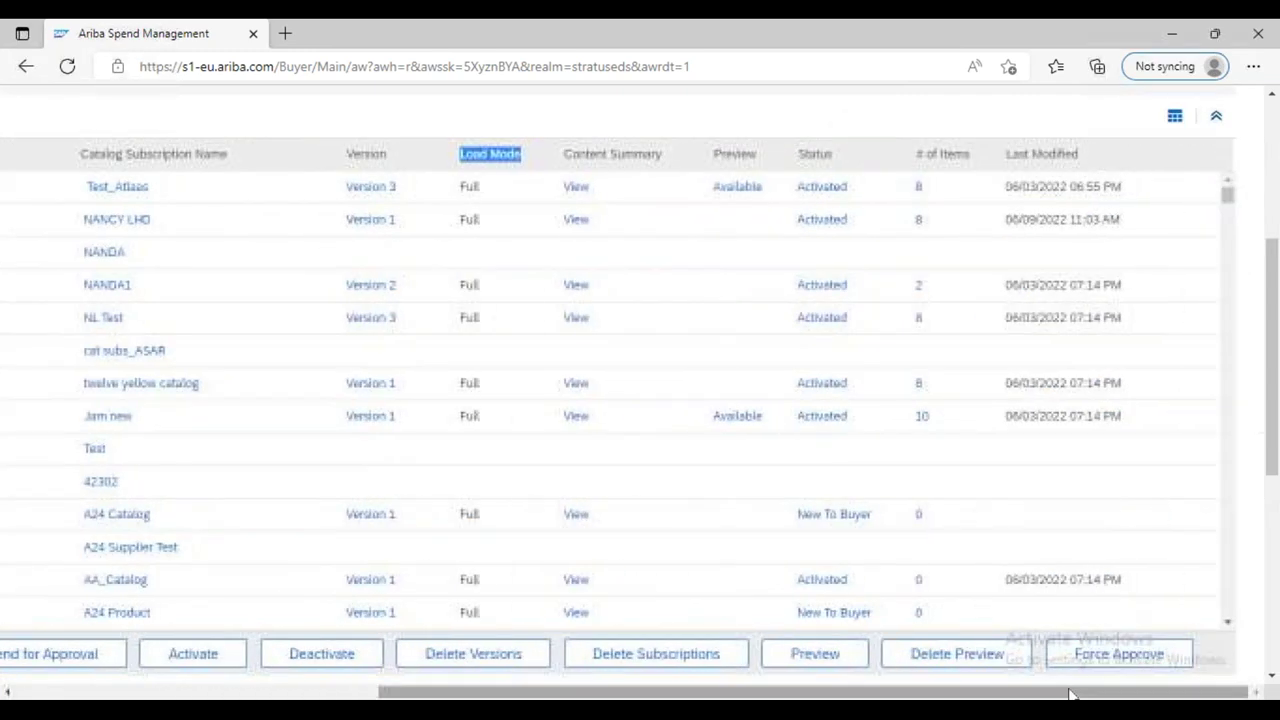
double_click(838, 157)
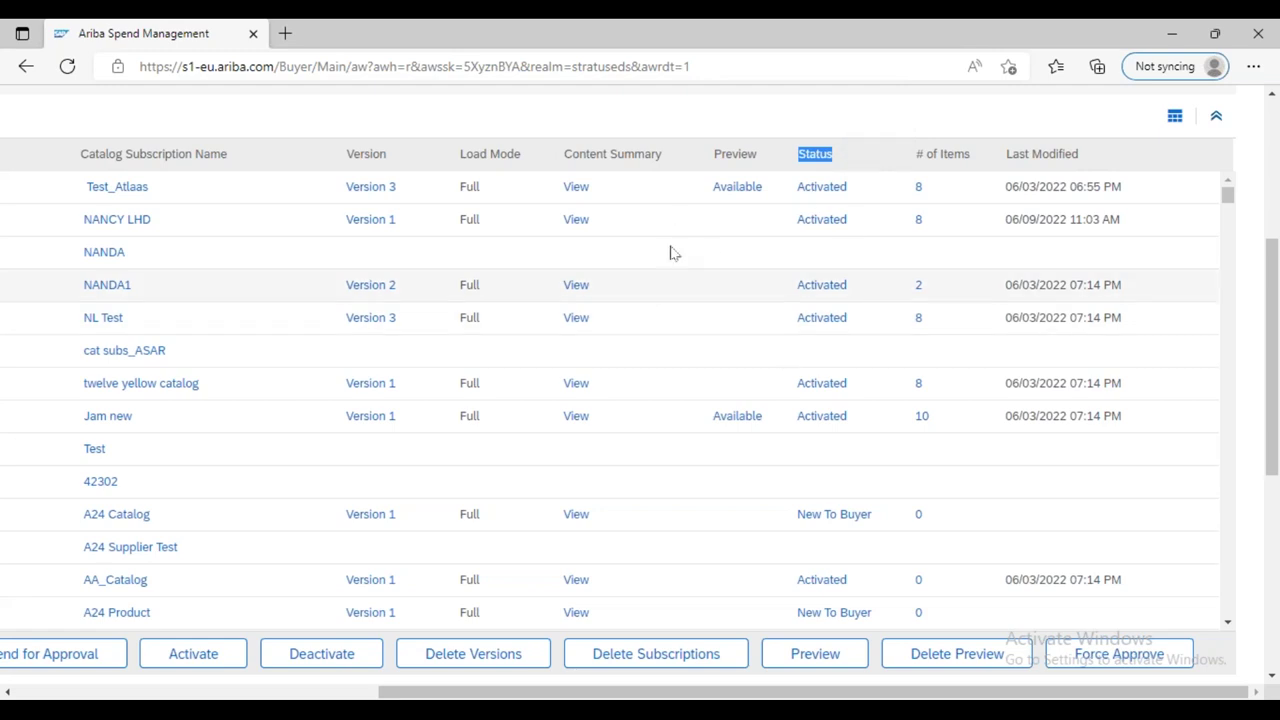
drag(917, 158, 974, 160)
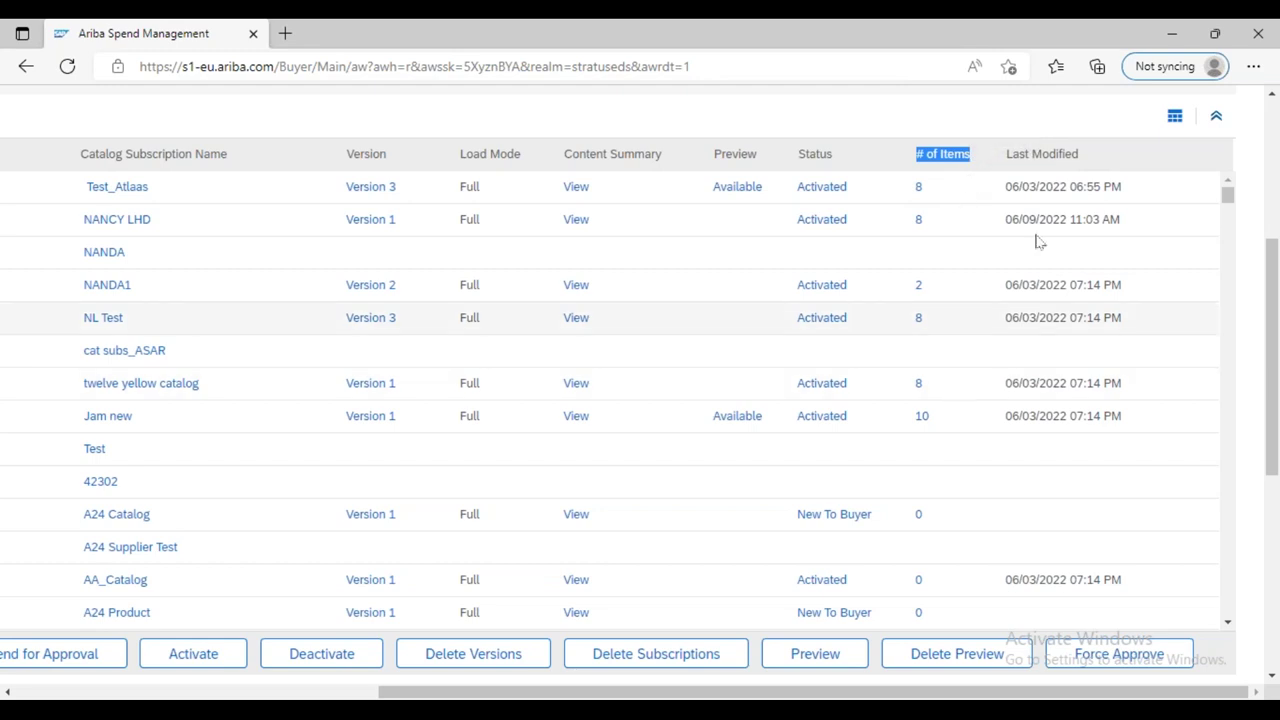
drag(1006, 151, 1088, 166)
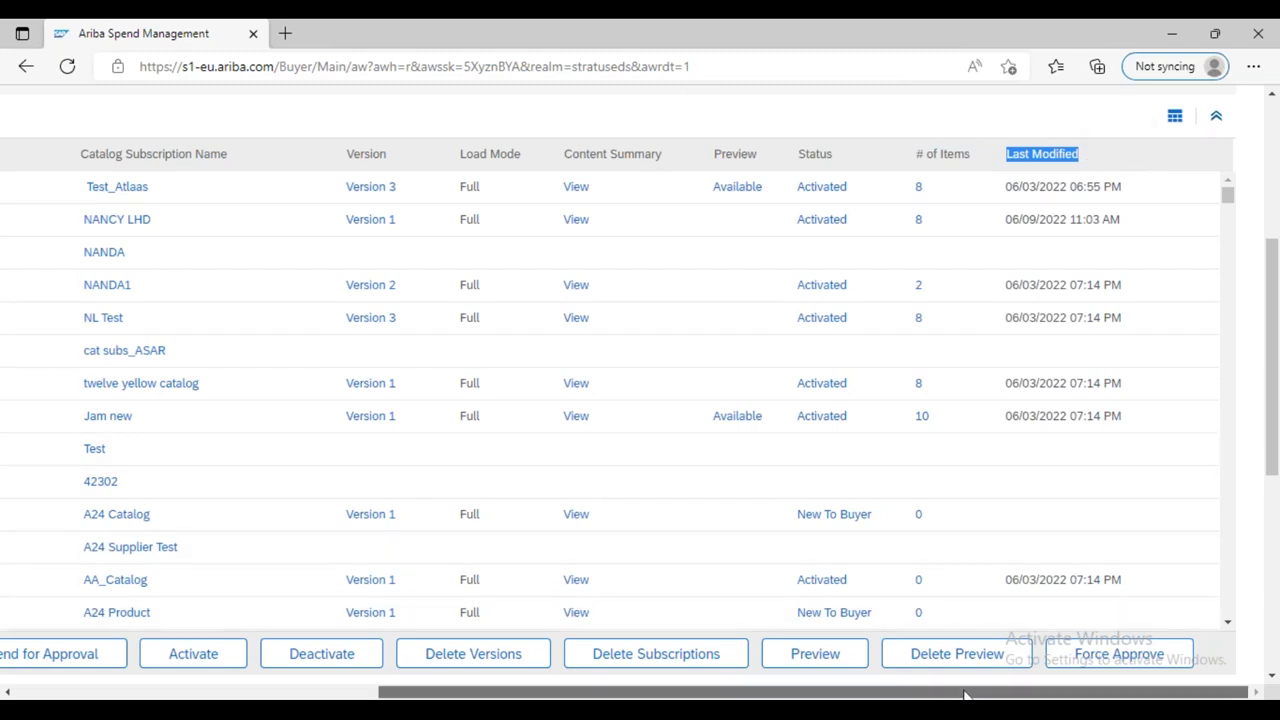
Step: Look through the actions available for catalogs, from Compare Versions and Send for Approval to Delete Preview and Force Approve
drag(967, 693, 752, 696)
scroll(640, 390, right, 3)
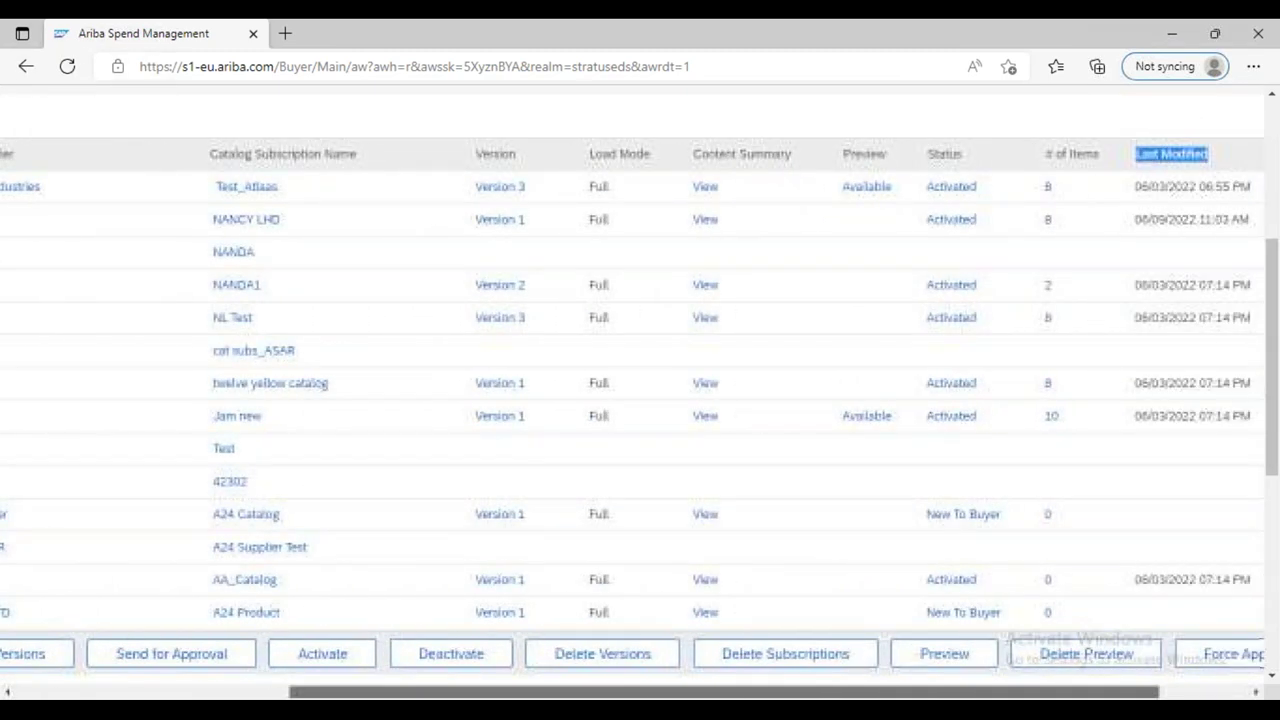
scroll(640, 390, right, 2)
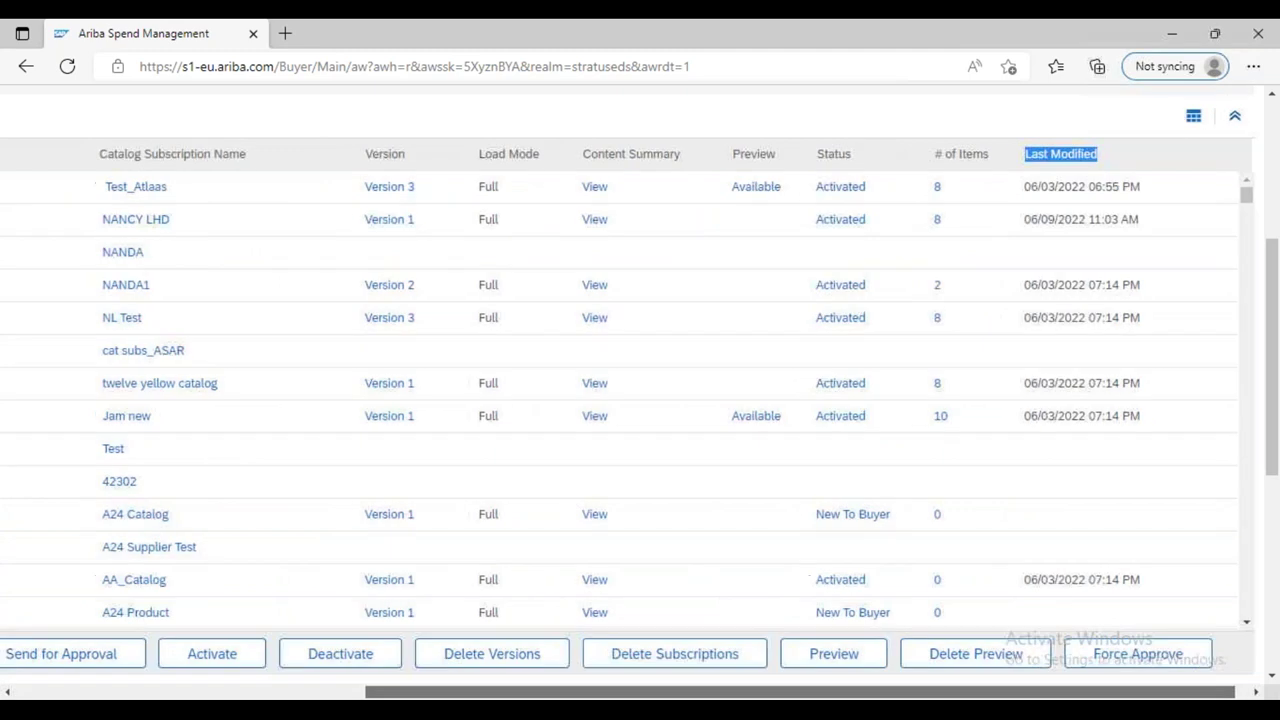
scroll(640, 390, left, 1)
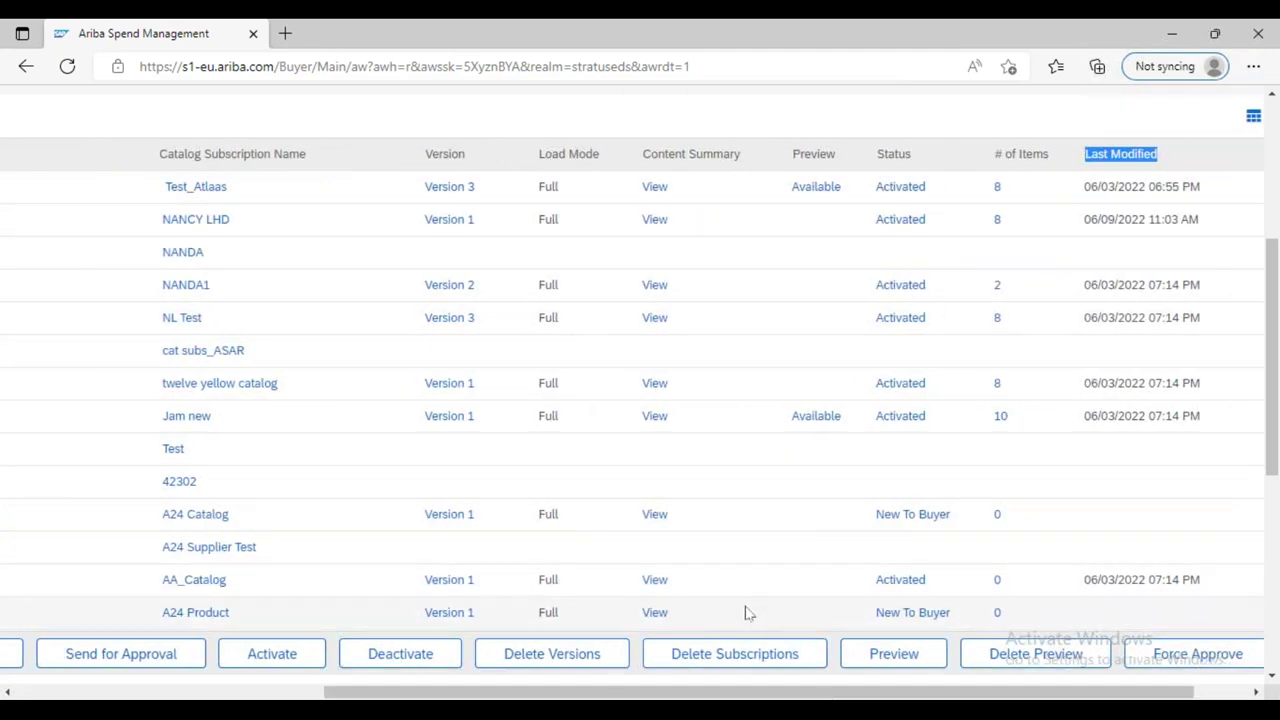
scroll(815, 697, left, 6)
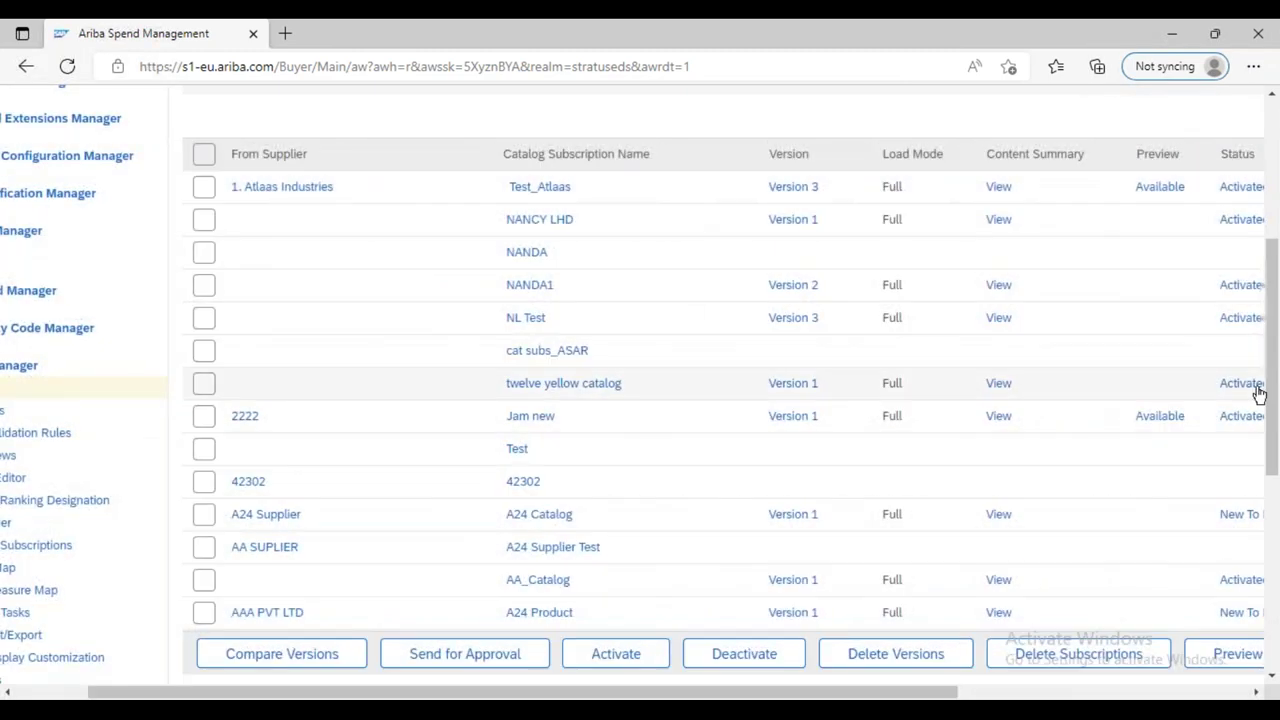
scroll(258, 510, down, 3)
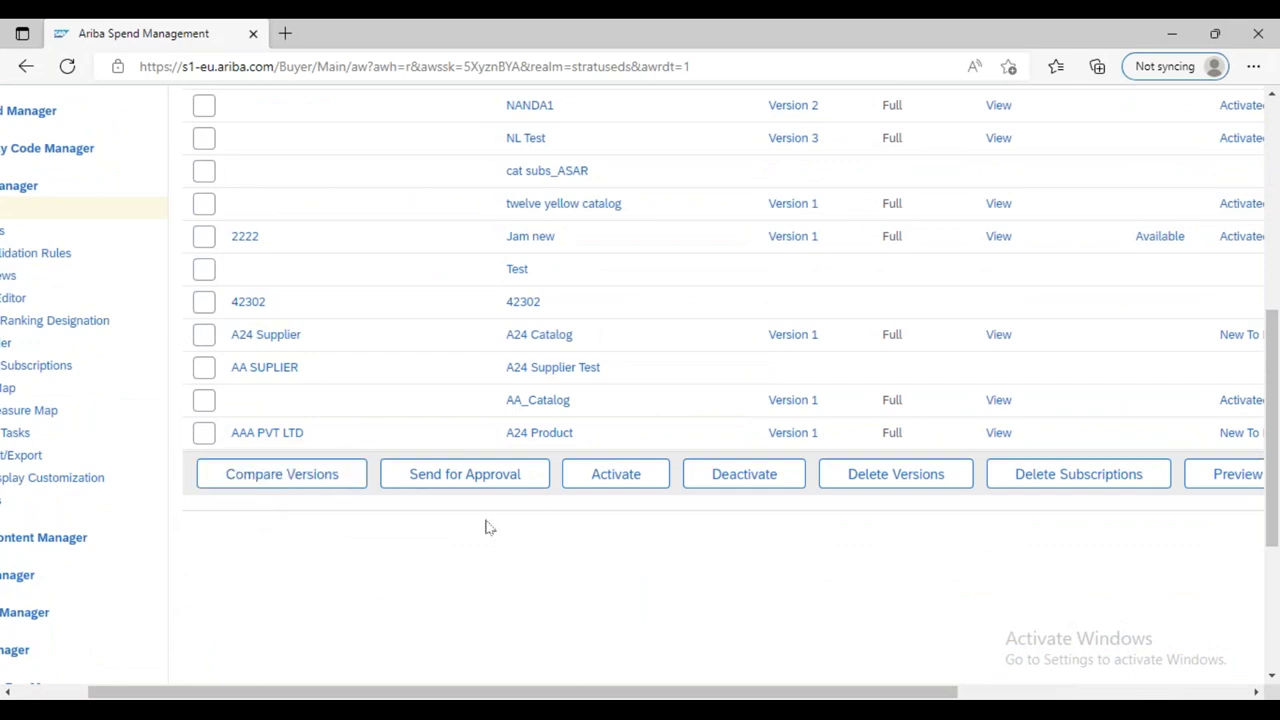
scroll(487, 526, up, 3)
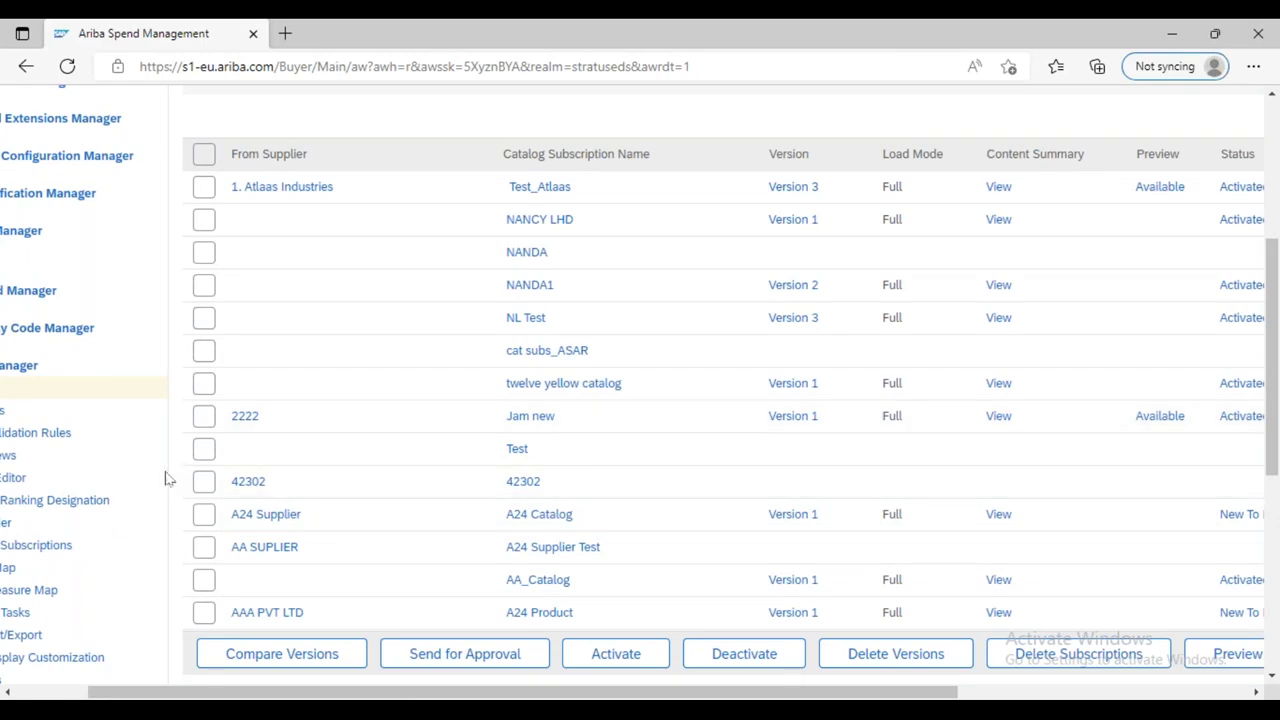
scroll(168, 479, down, 3)
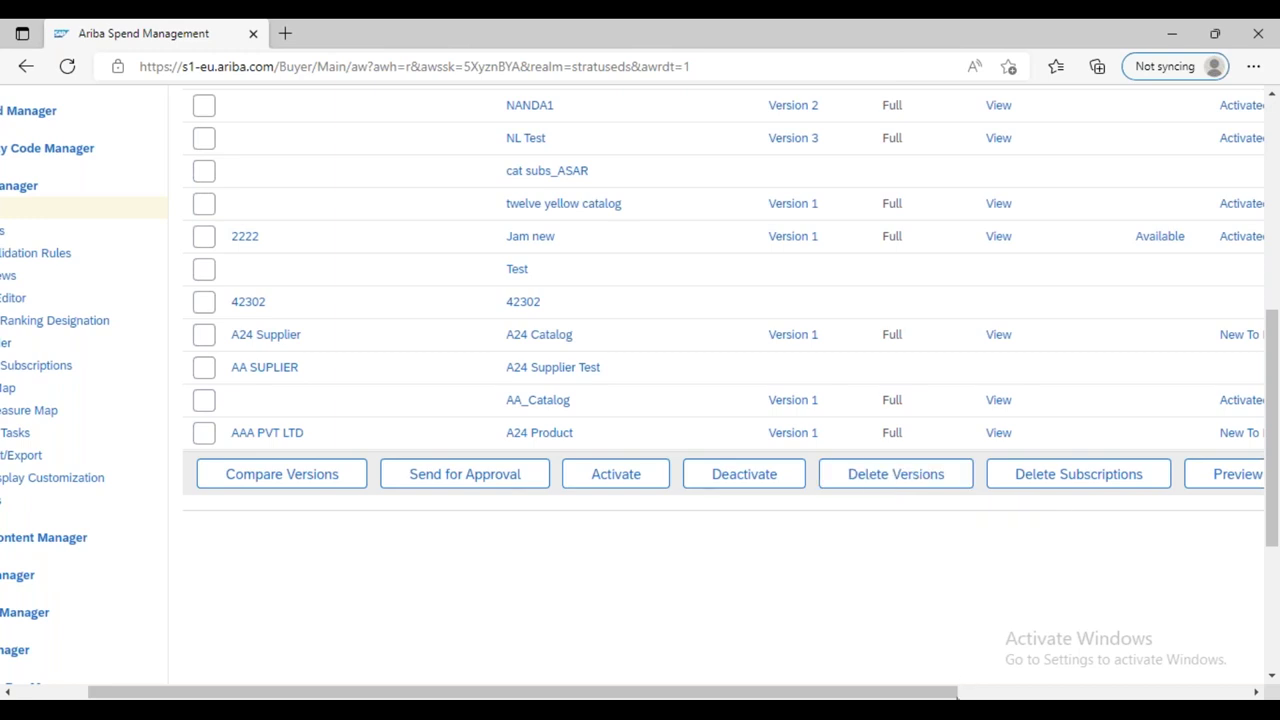
drag(948, 692, 1238, 686)
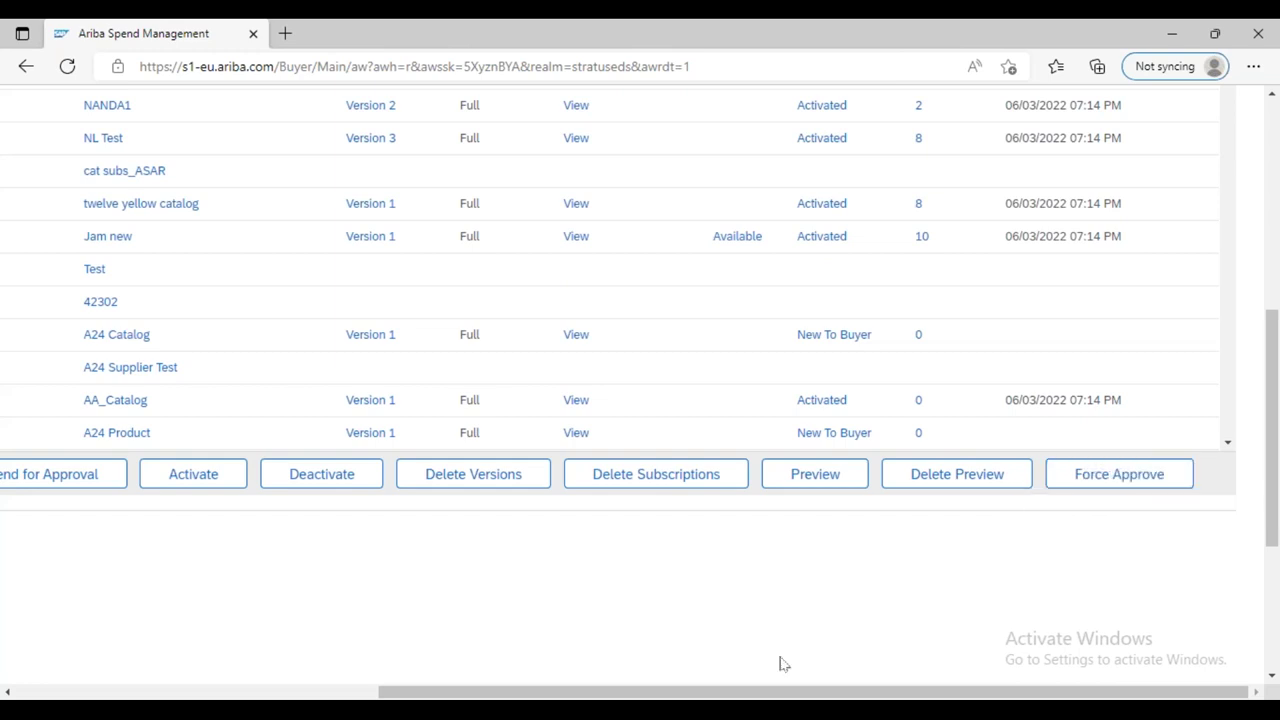
Step: Look at the options for importing a new catalog or a supplier logo above the catalogs table
mouse_move(578, 692)
mouse_down()
mouse_move(310, 690)
mouse_move(576, 690)
mouse_up()
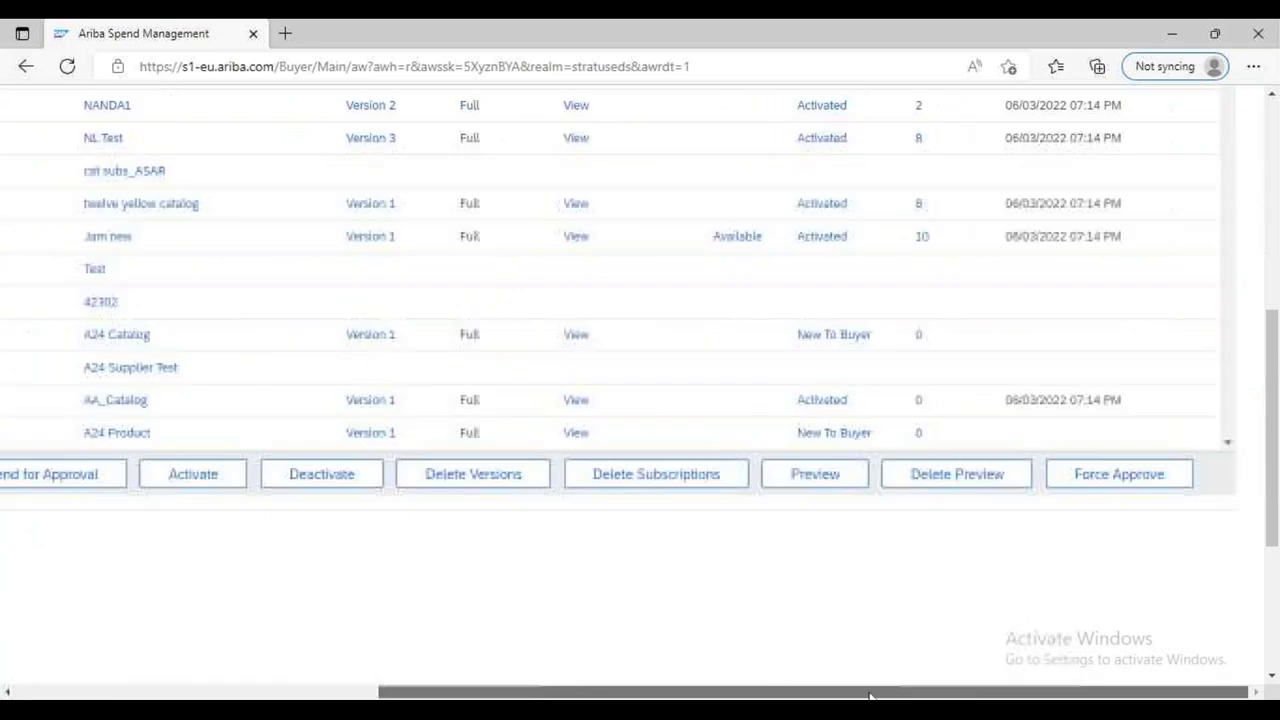
scroll(1278, 515, up, 4)
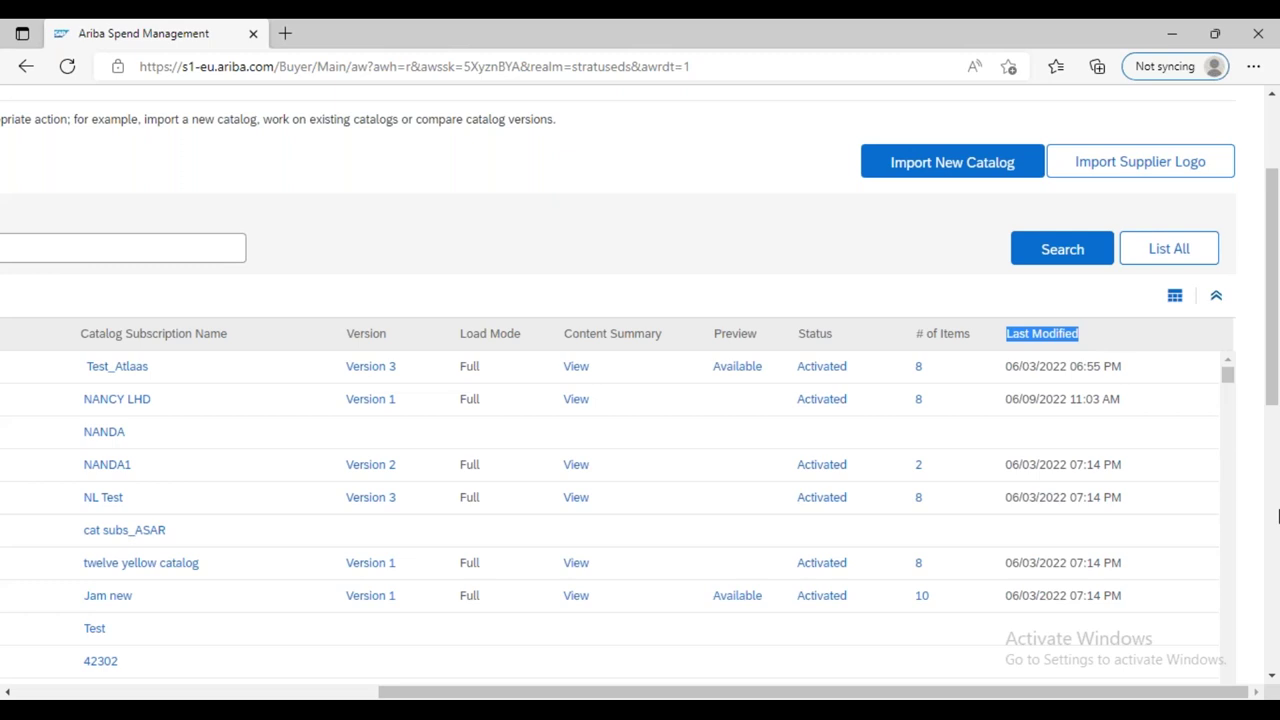
click(940, 172)
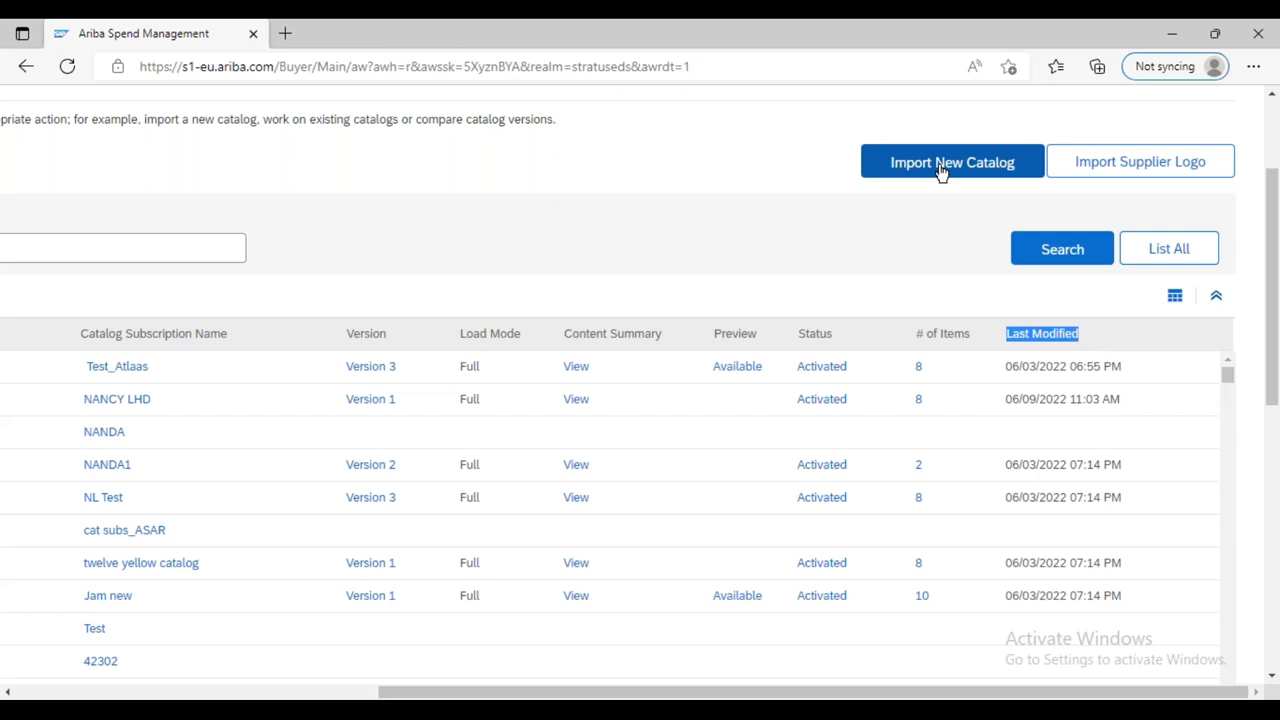
drag(1278, 351, 1278, 422)
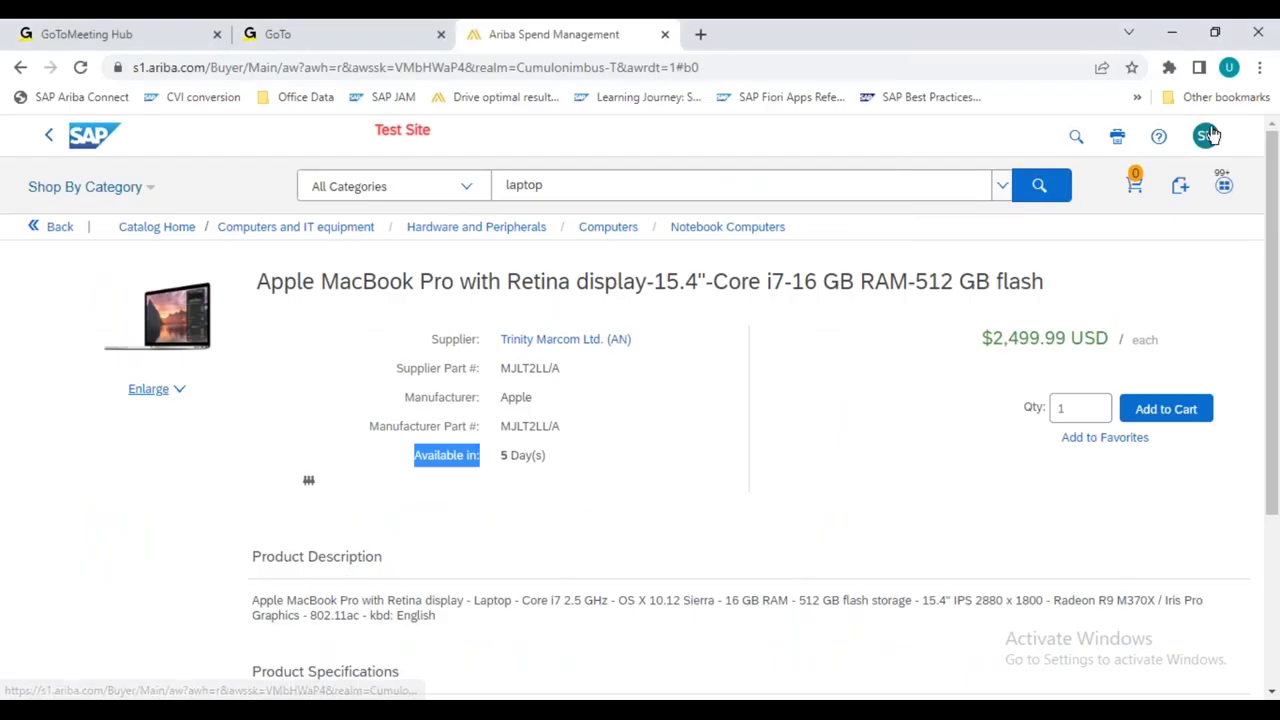
Step: Switch to the browser window with the laptop item page and log out of that test site
click(1206, 135)
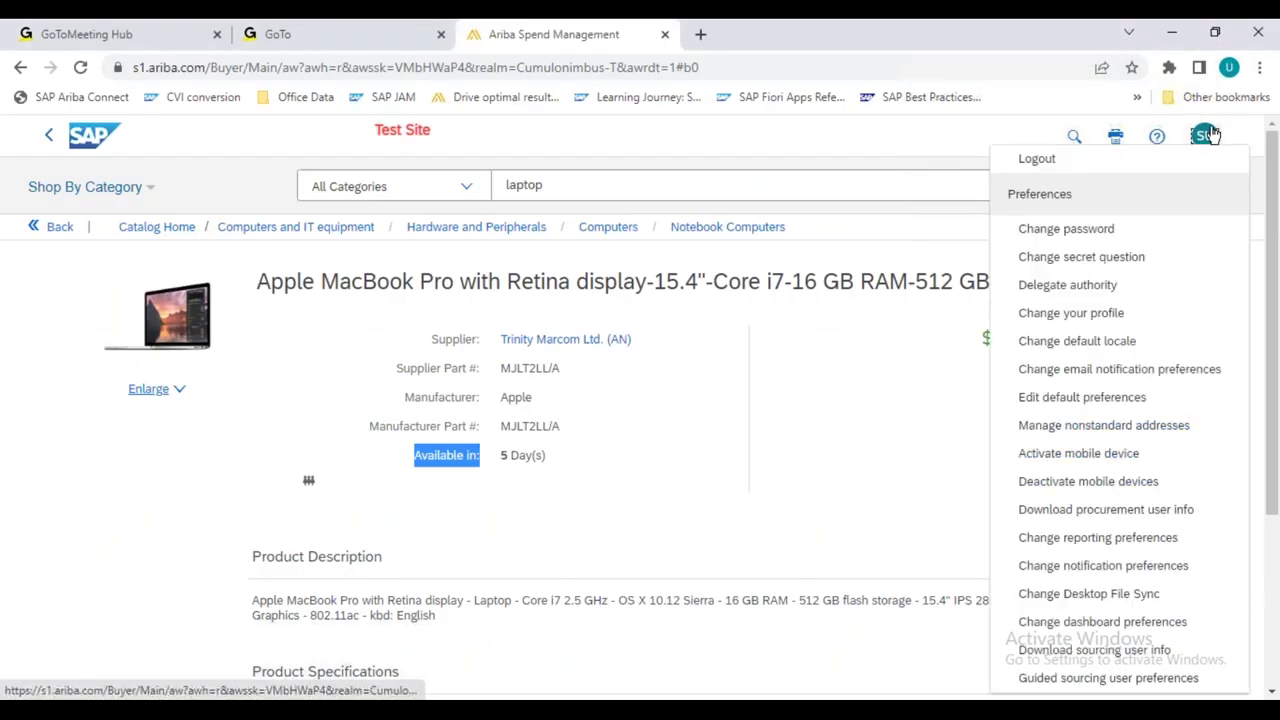
click(1030, 160)
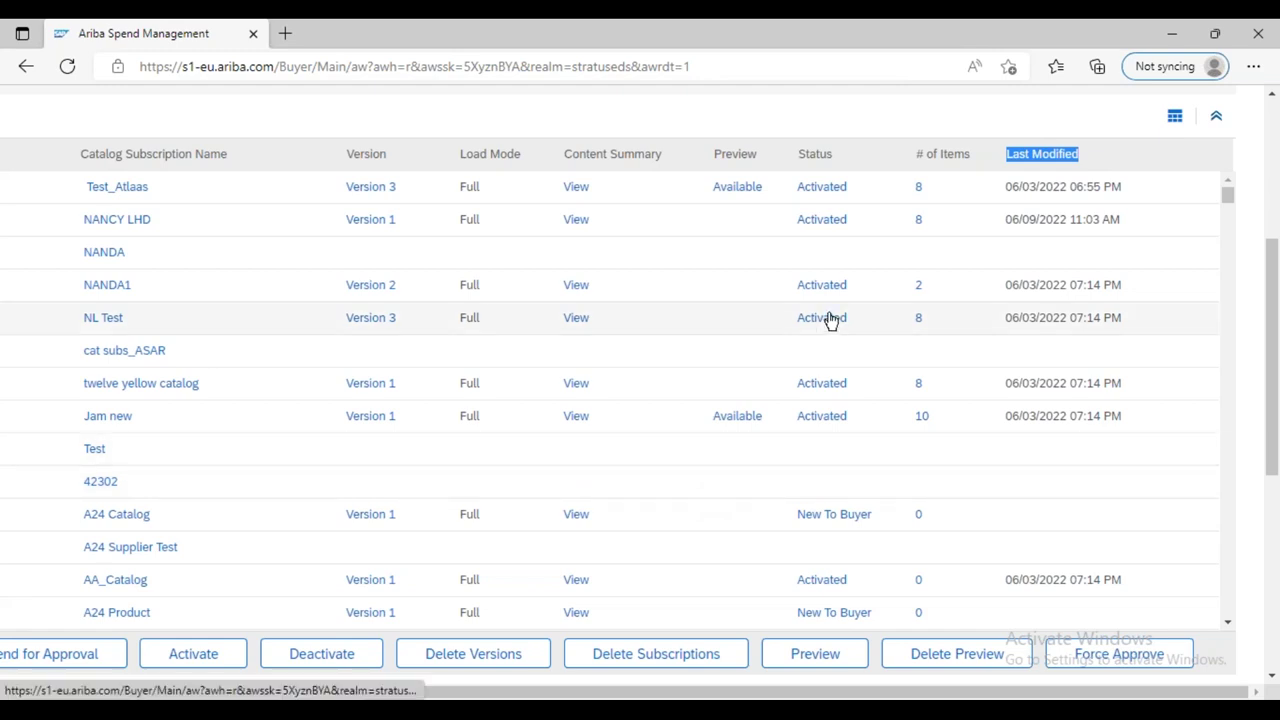
Step: Look through further catalog subscriptions in the administration window's catalogs table, comparing their statuses, item counts and last modified dates
scroll(829, 319, down, 3)
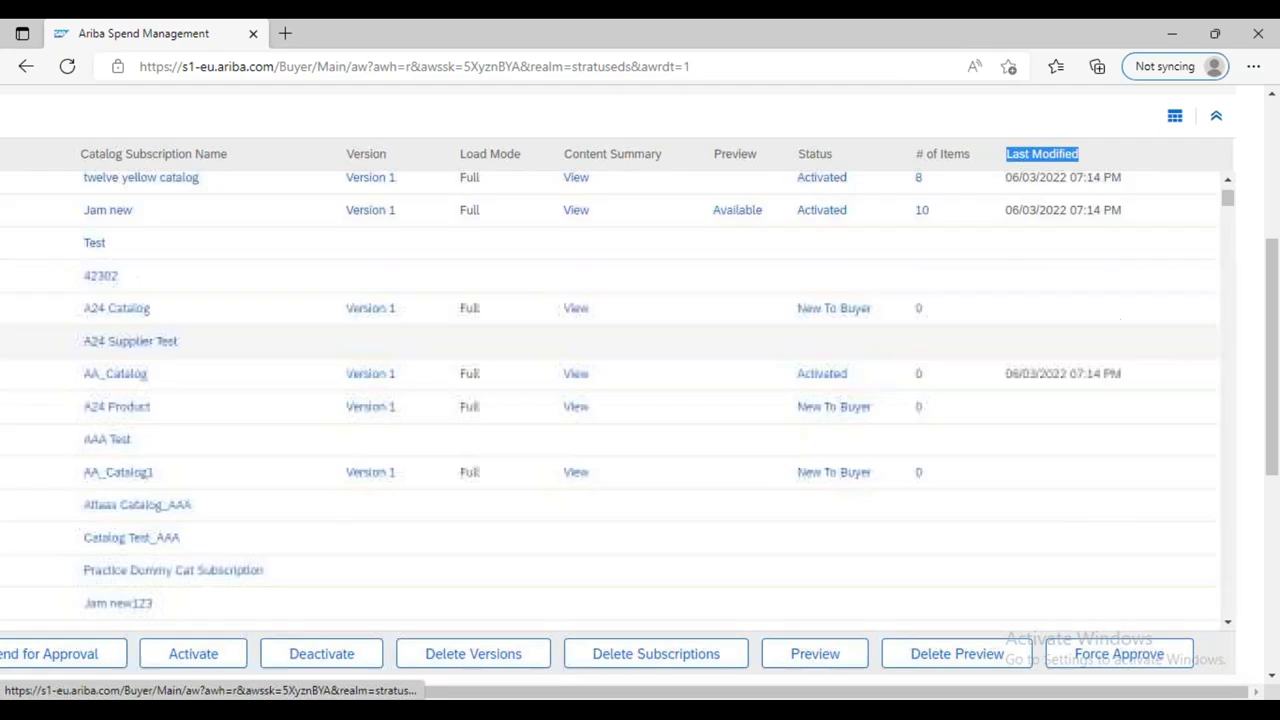
scroll(855, 443, down, 3)
scroll(855, 443, down, 3)
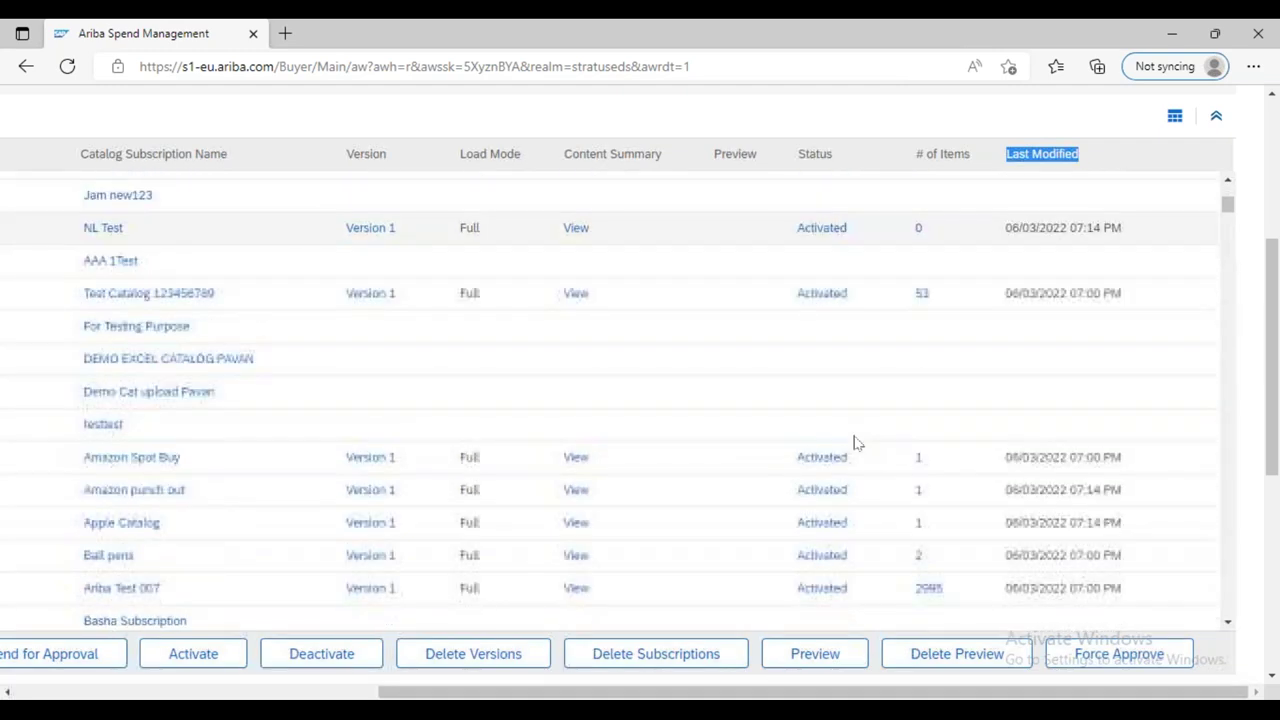
scroll(855, 443, down, 3)
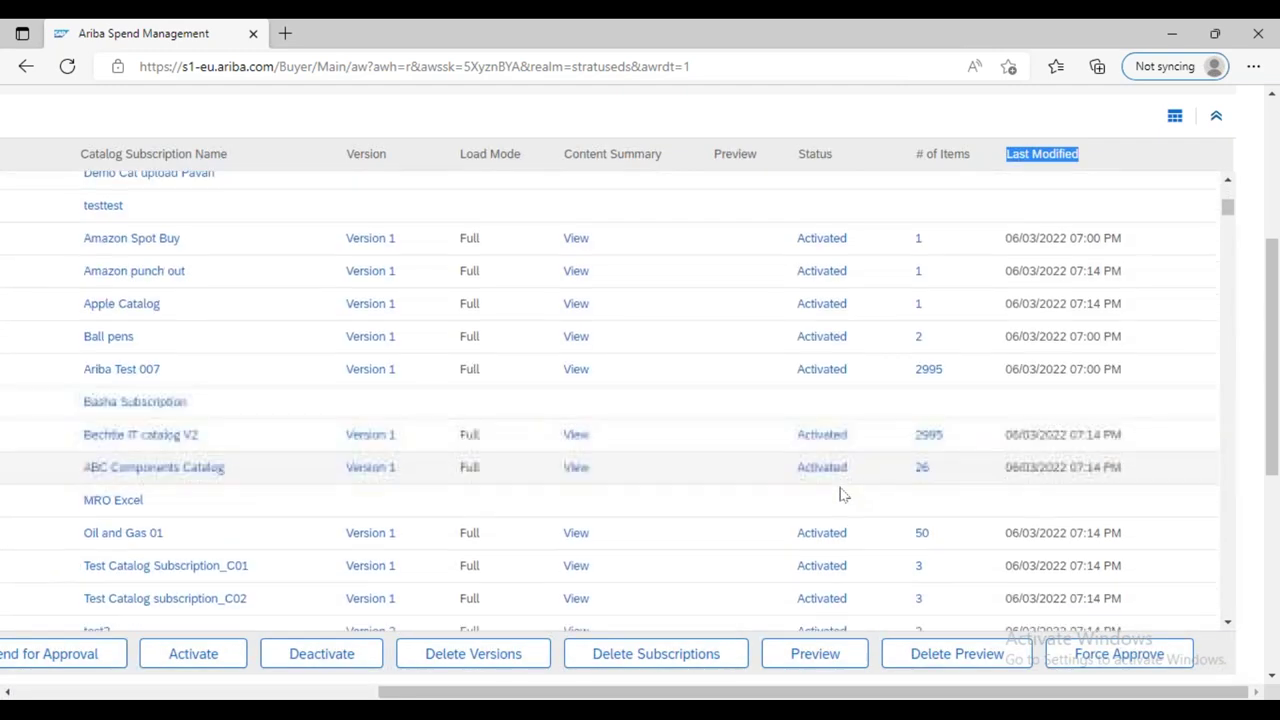
scroll(840, 494, down, 3)
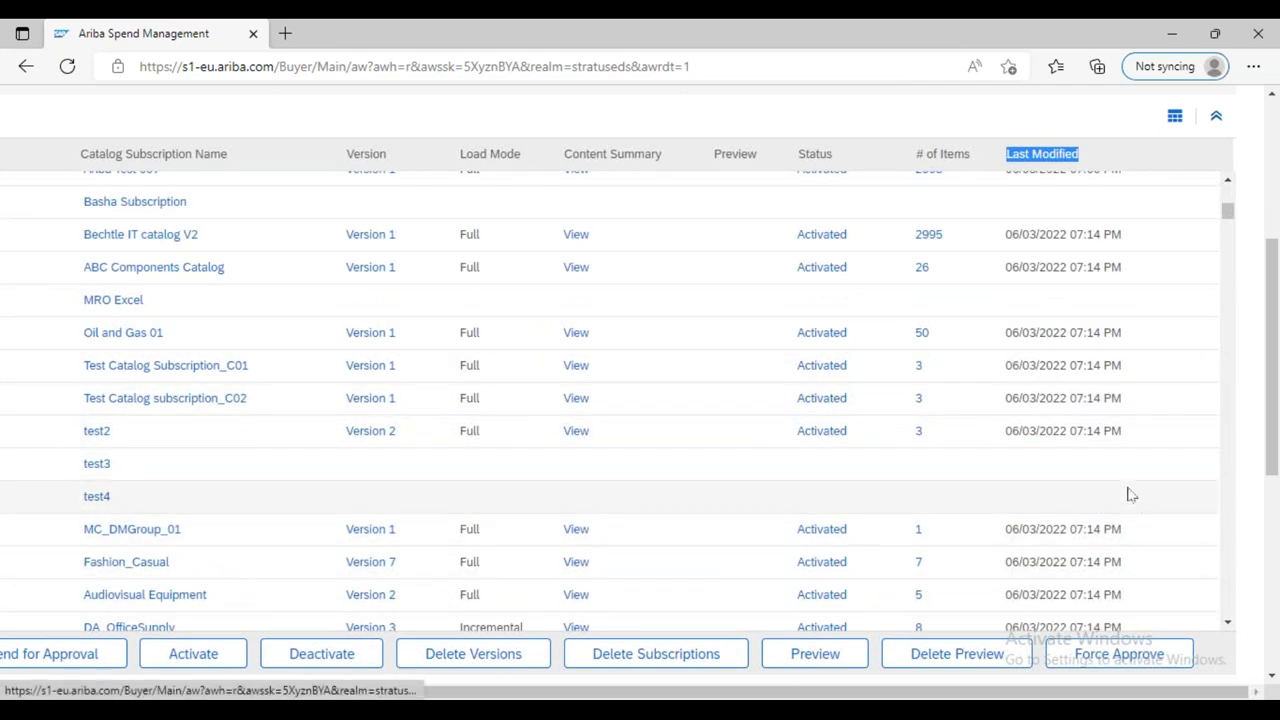
double_click(1012, 234)
drag(1018, 234, 1103, 610)
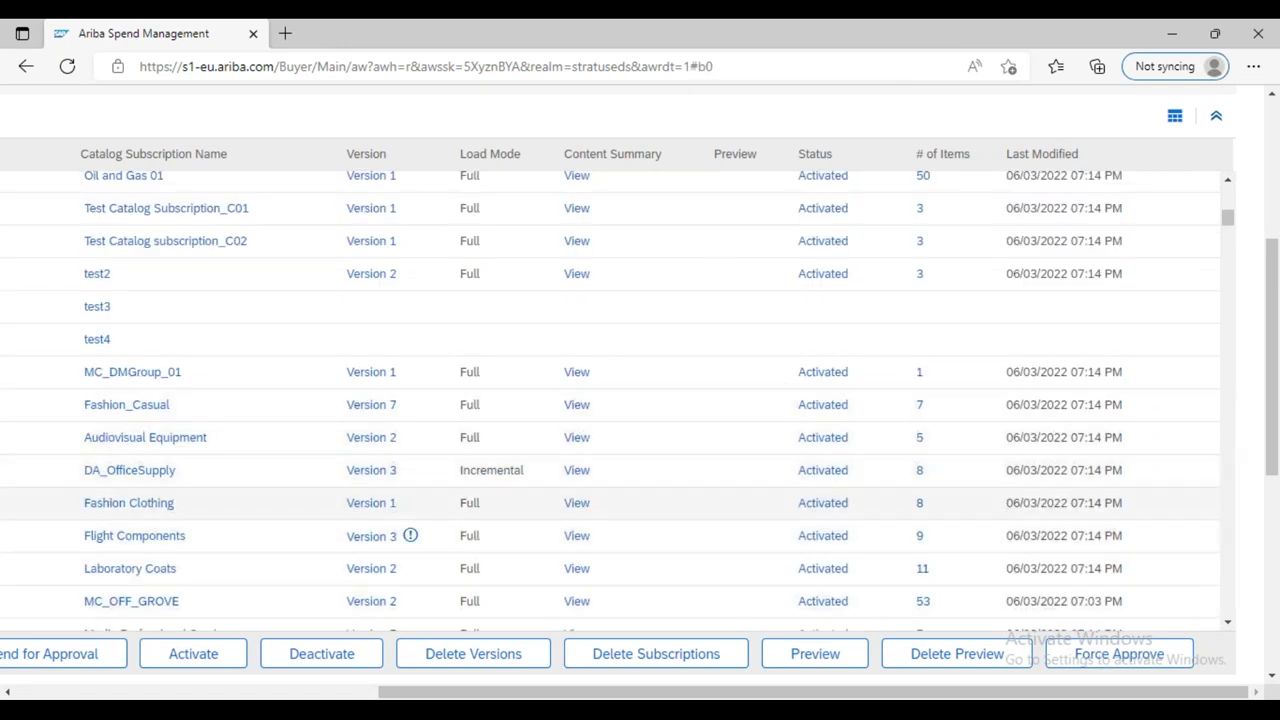
drag(1276, 432, 1274, 314)
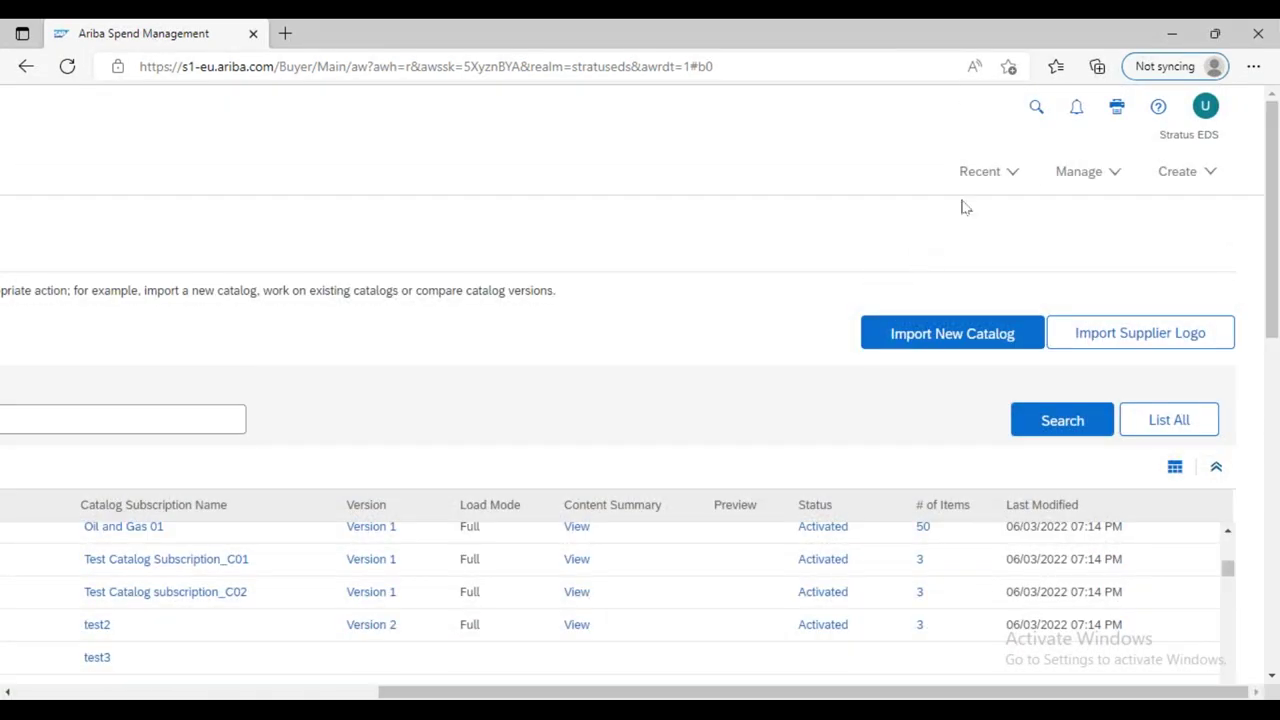
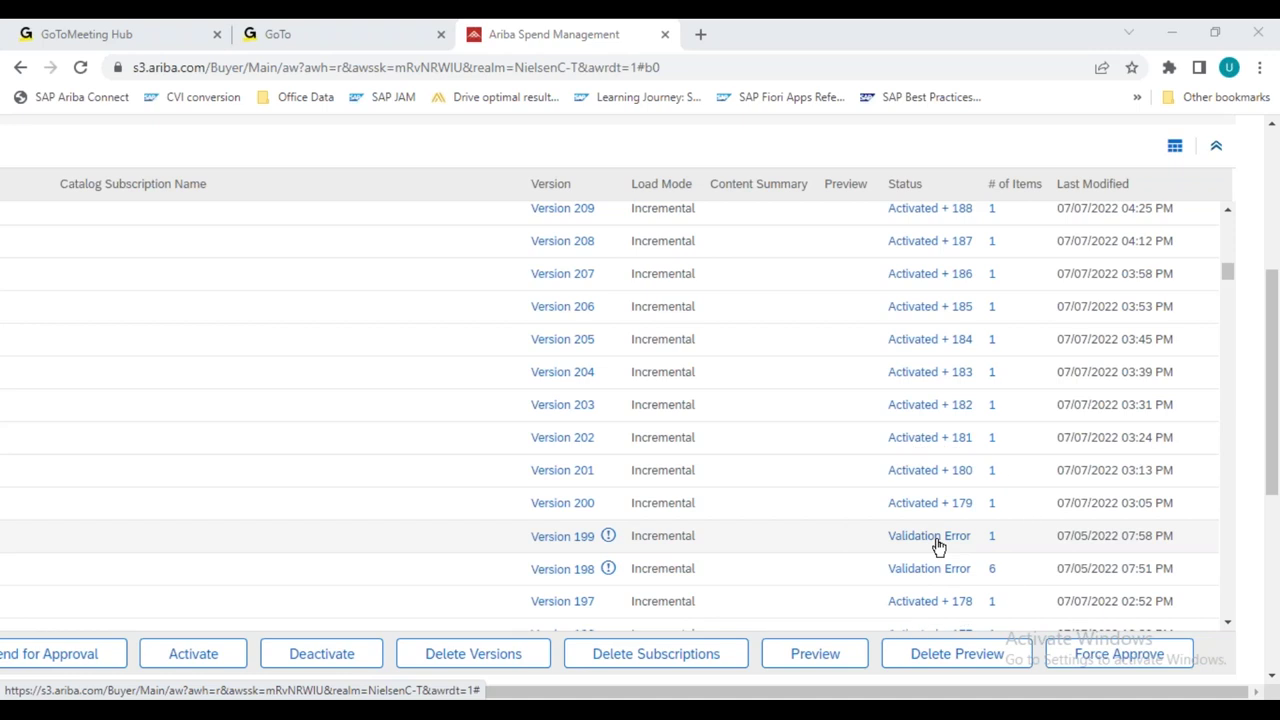
Step: In the NielsenC test site, open the Validation Error status of version 199 and review its history and tools
click(937, 541)
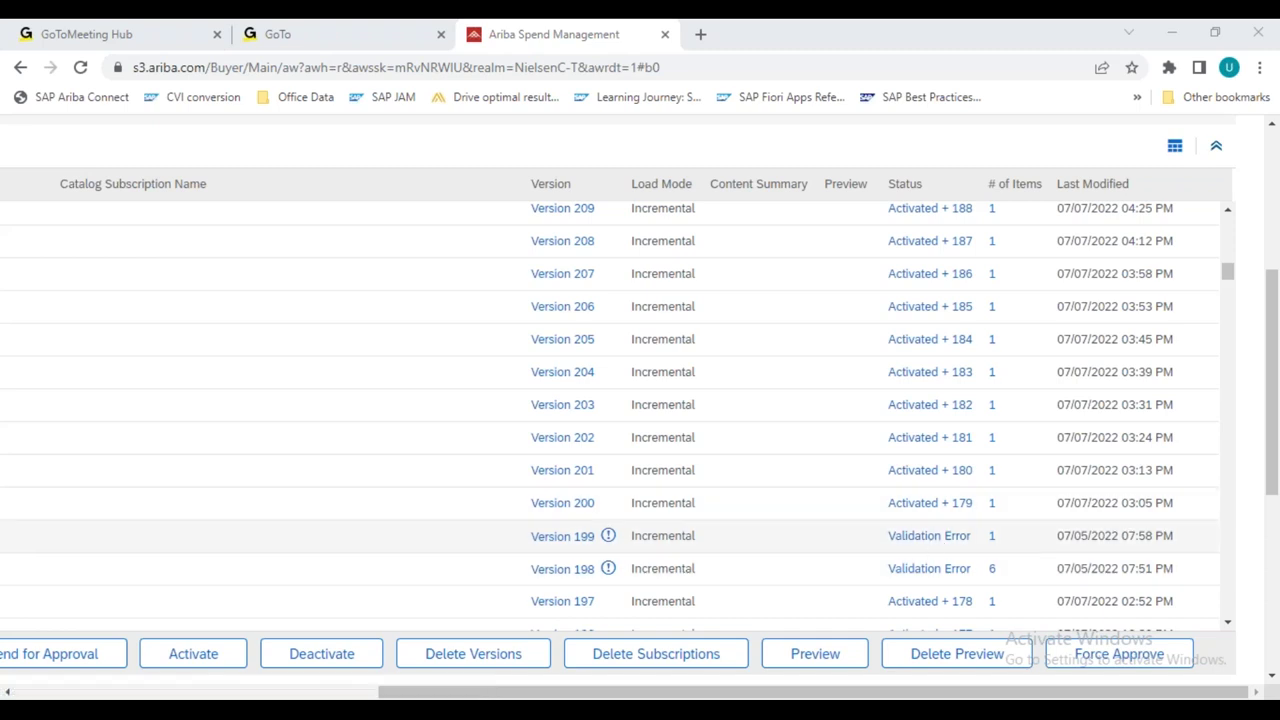
click(940, 540)
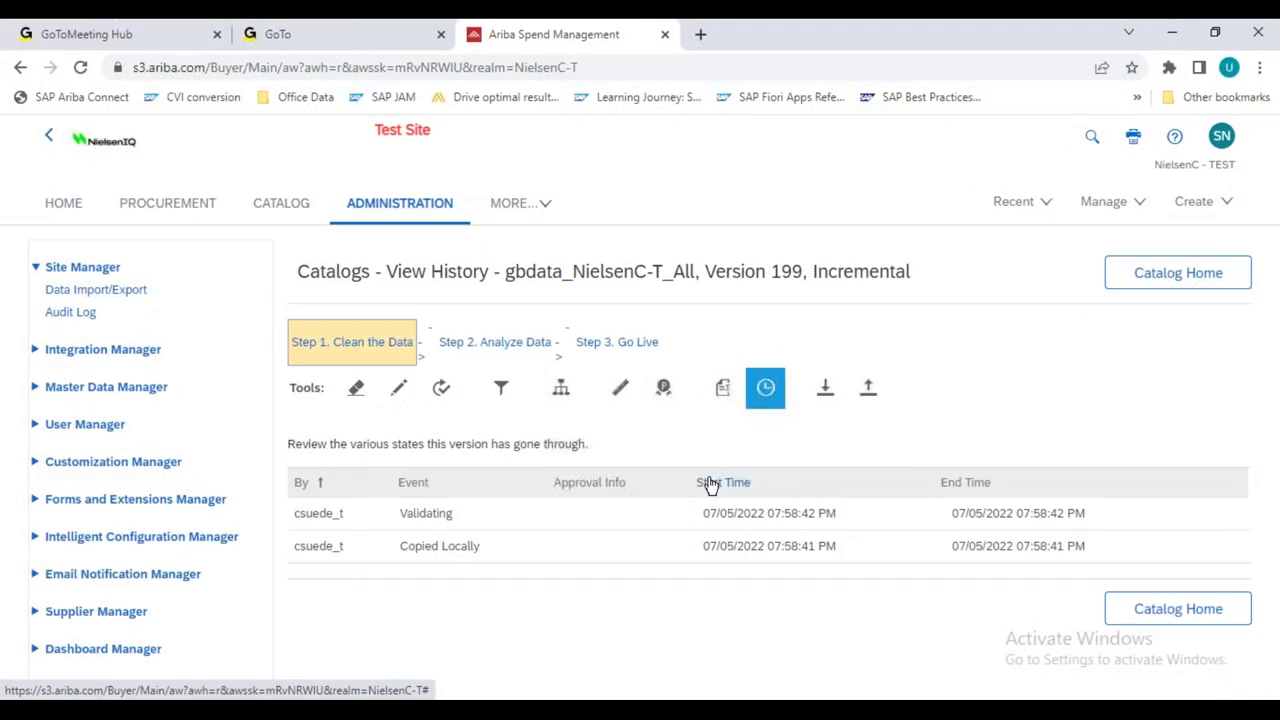
scroll(1260, 386, down, 1)
scroll(1258, 380, up, 1)
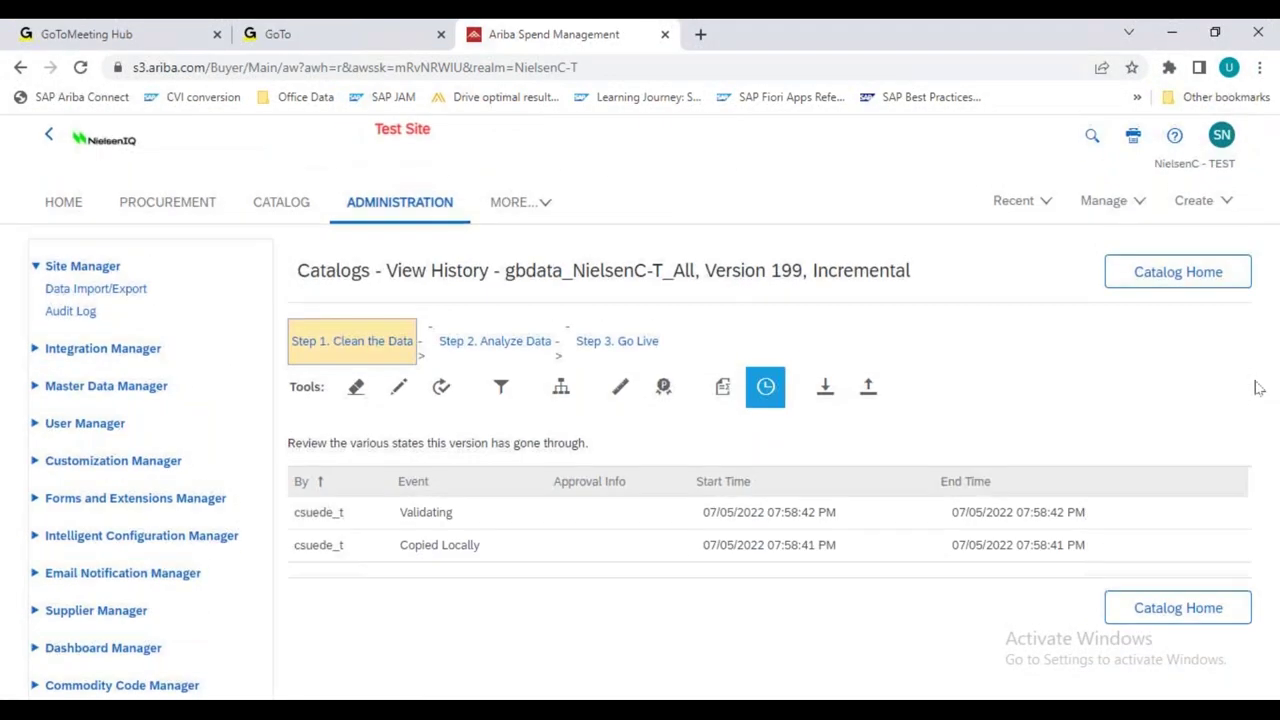
scroll(1258, 380, down, 1)
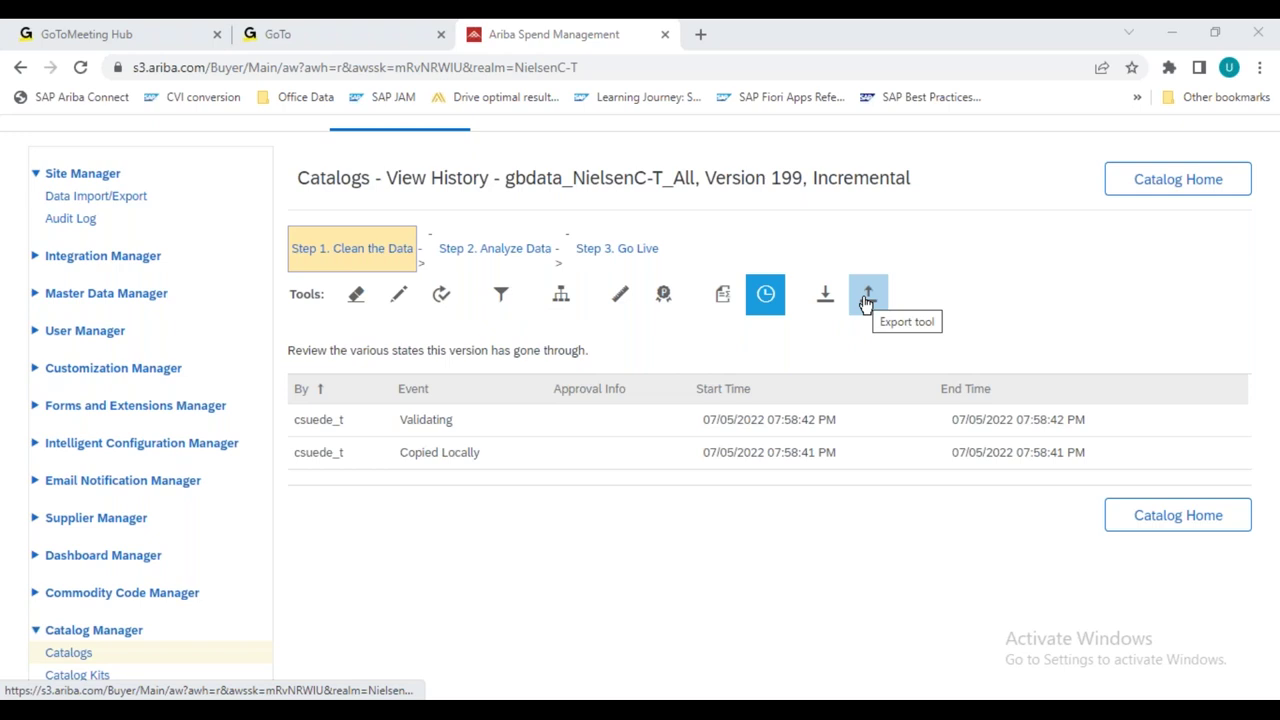
Step: View the errors of version 199 and examine the severity summary and the description of the error in the summarized view
click(357, 302)
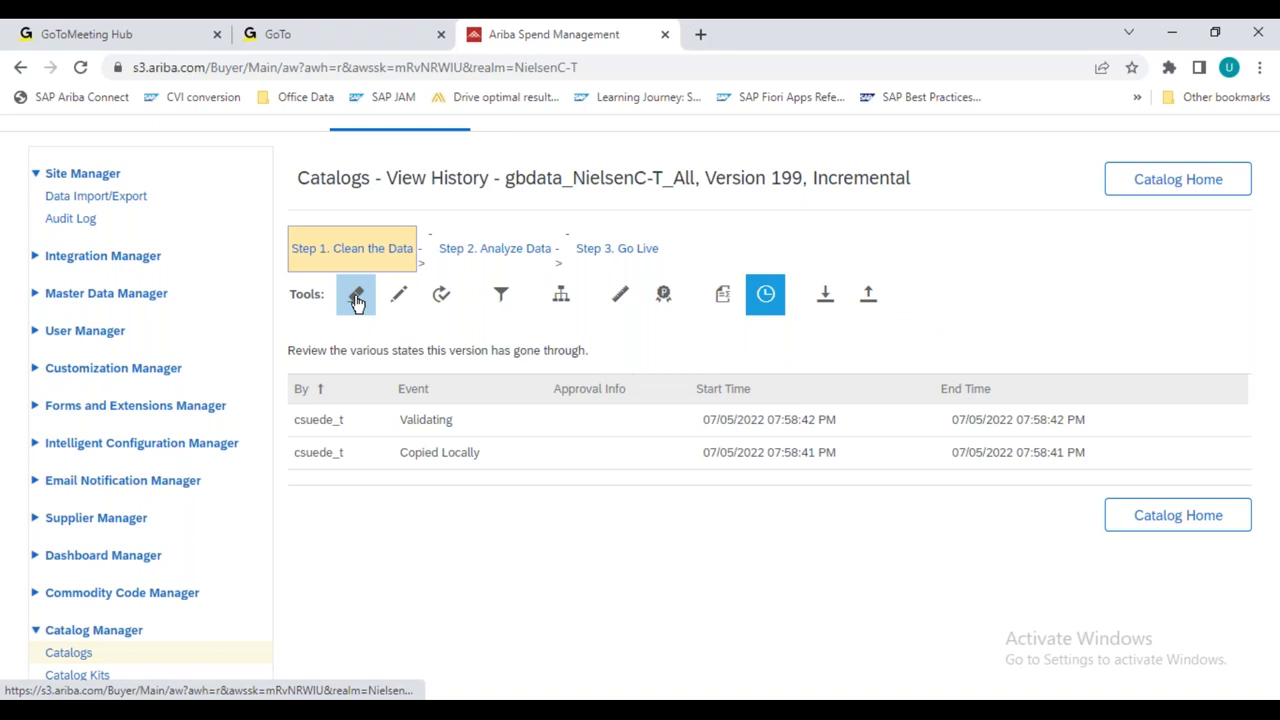
click(357, 300)
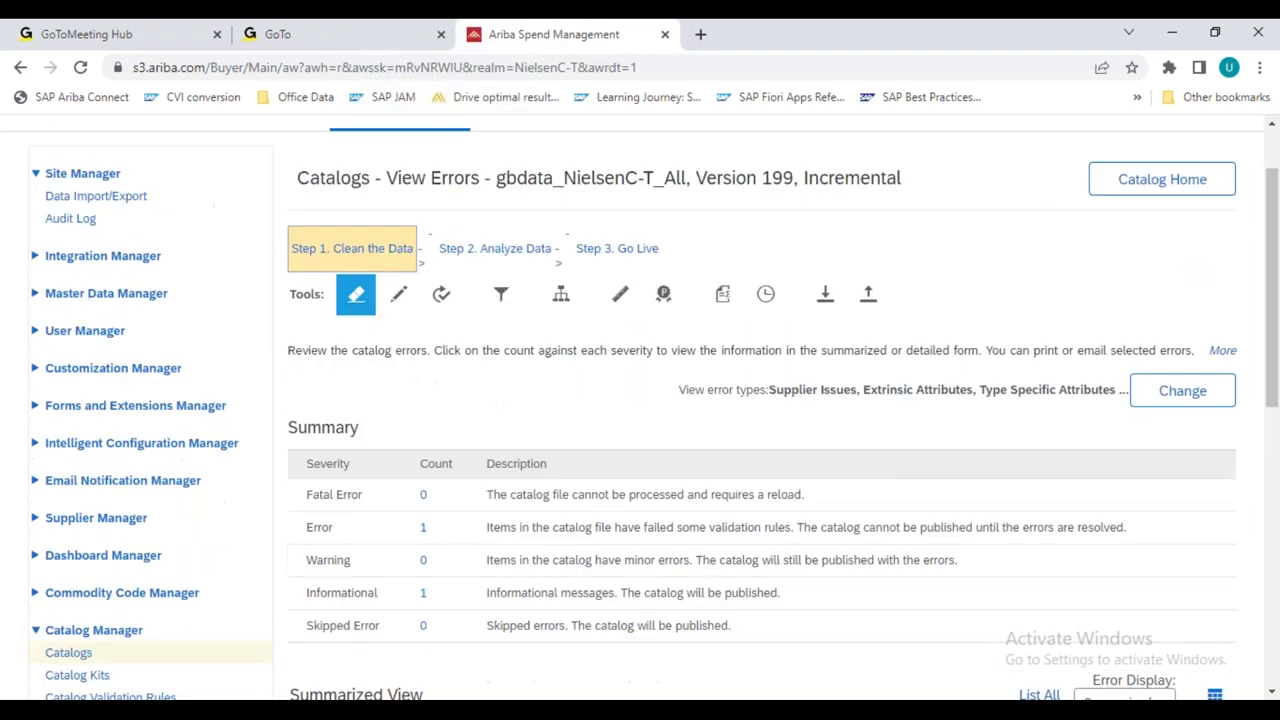
scroll(640, 411, down, 2)
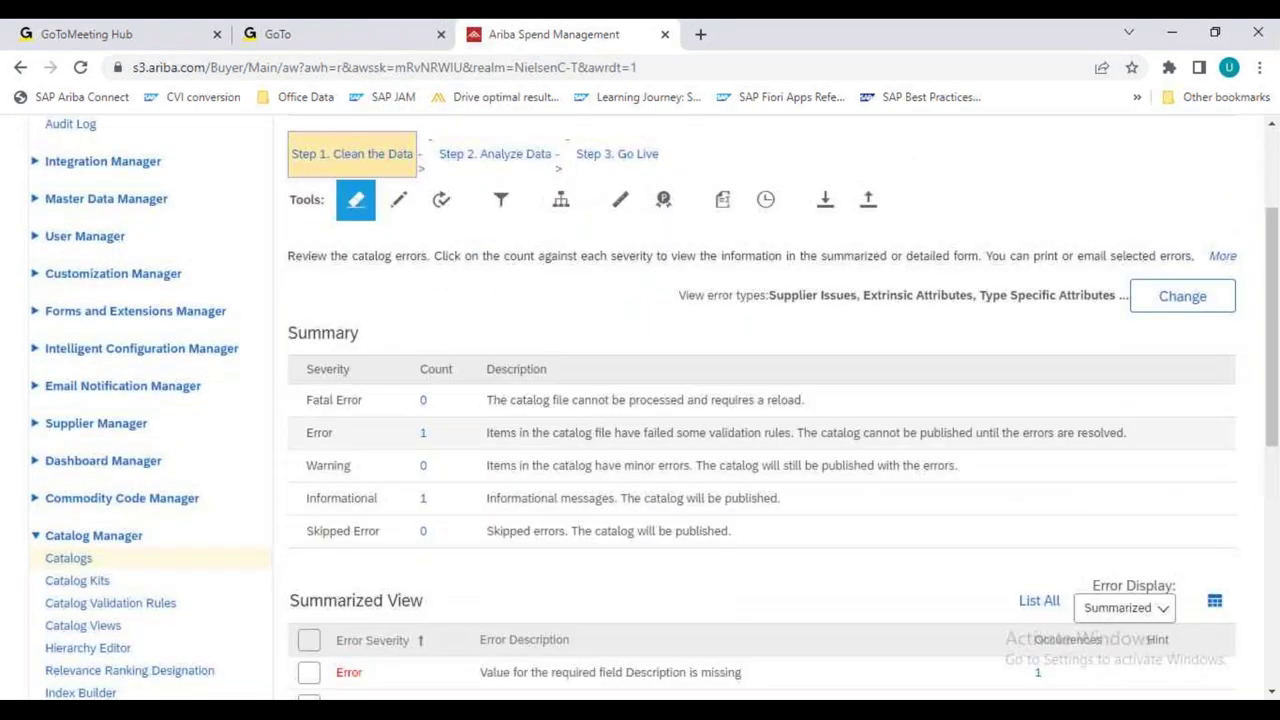
scroll(640, 411, down, 2)
scroll(612, 482, down, 1)
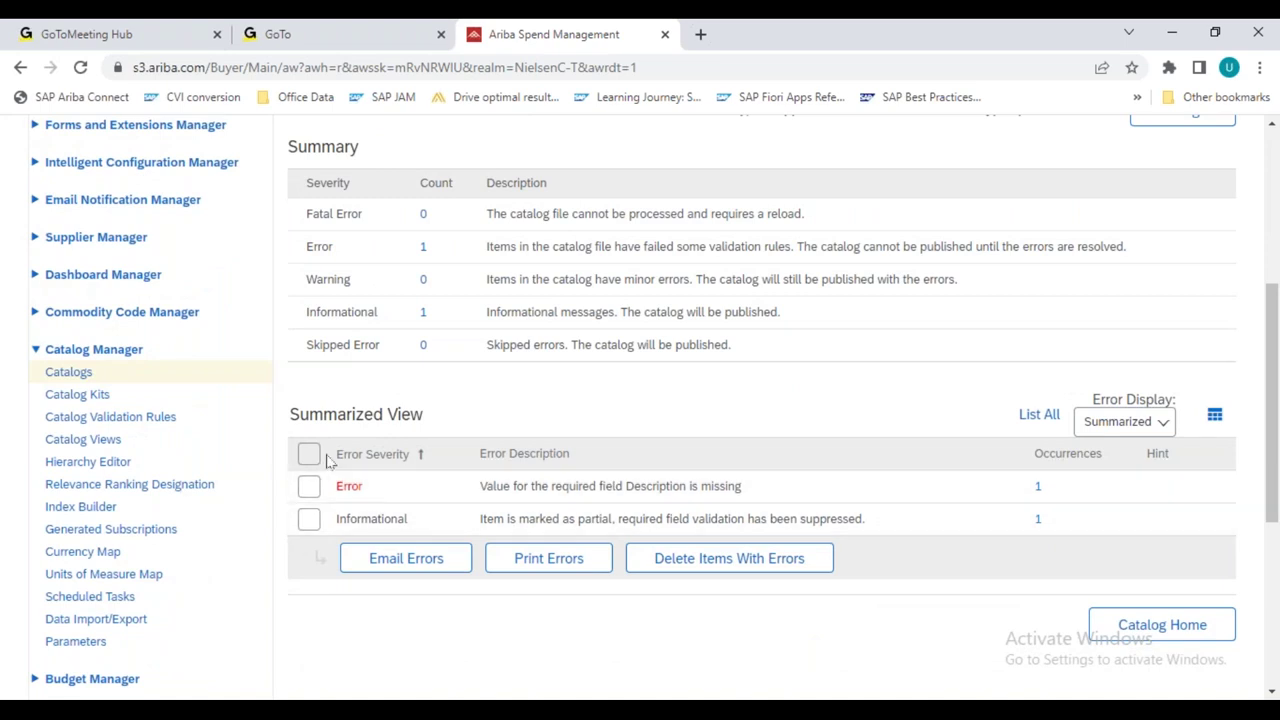
drag(289, 414, 419, 418)
drag(484, 486, 750, 500)
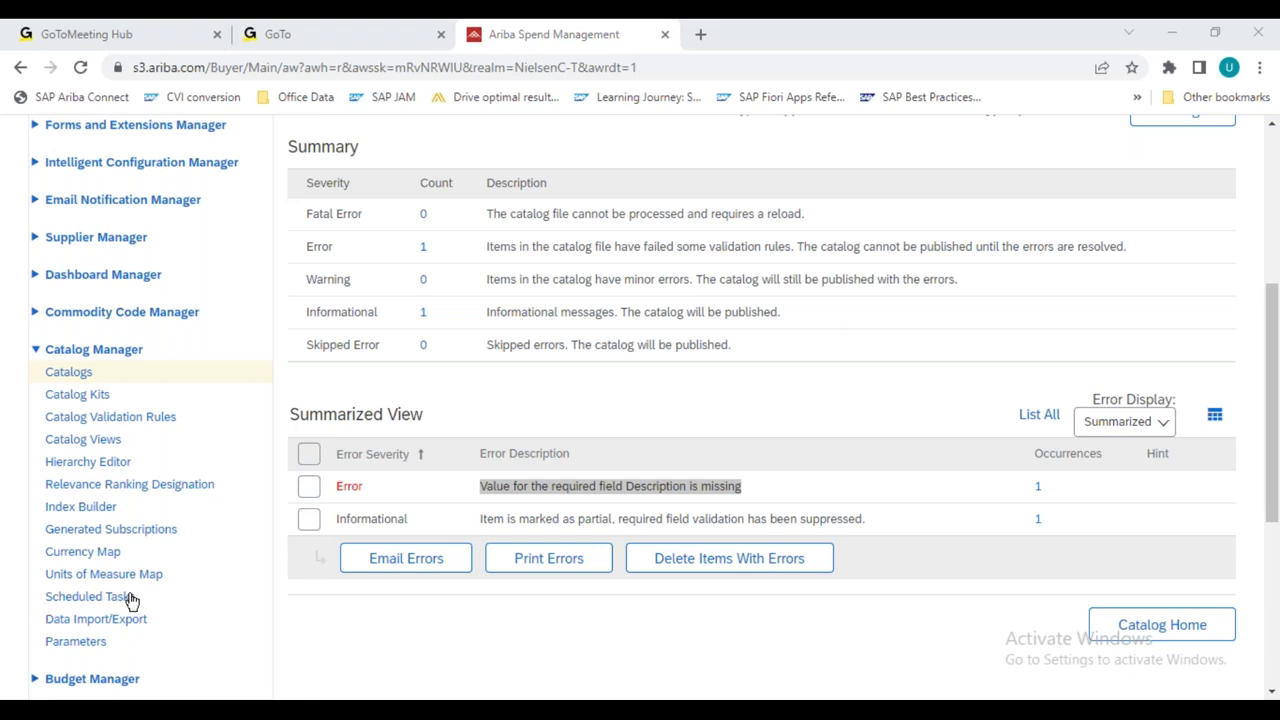
Step: Select the missing Description error, review the draft email for reporting it, and cancel the email
click(403, 566)
click(403, 566)
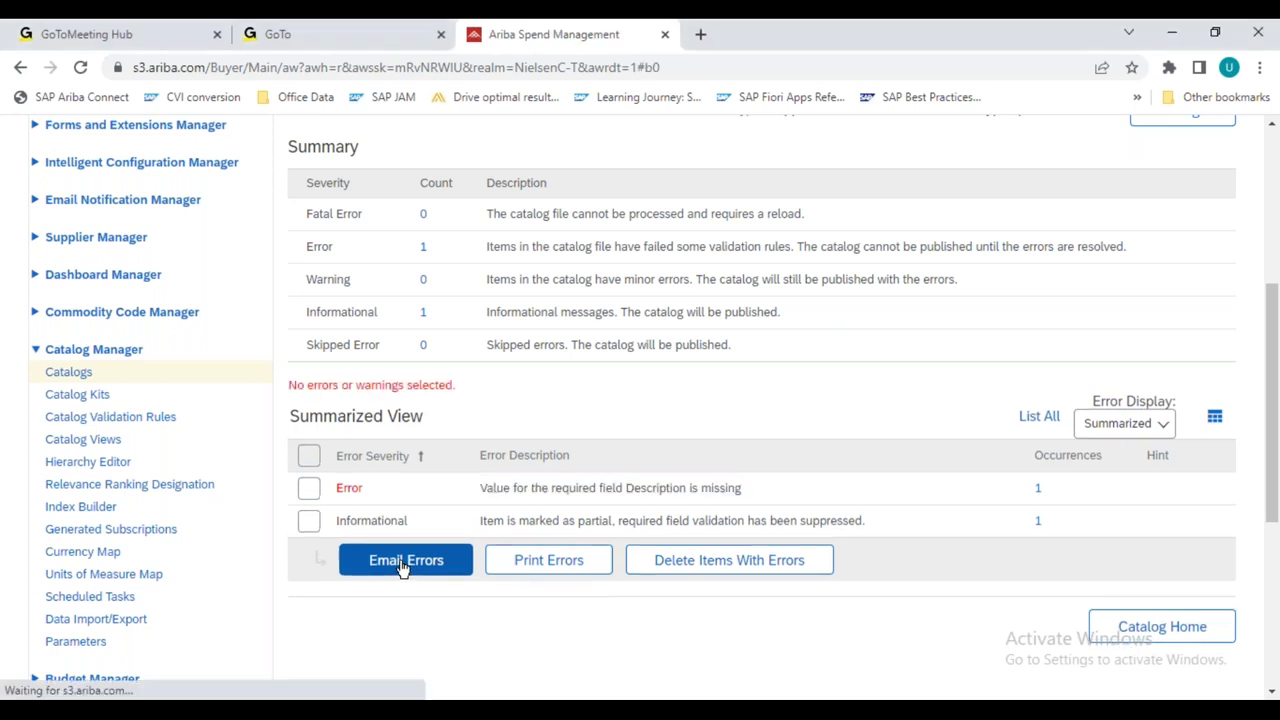
click(309, 486)
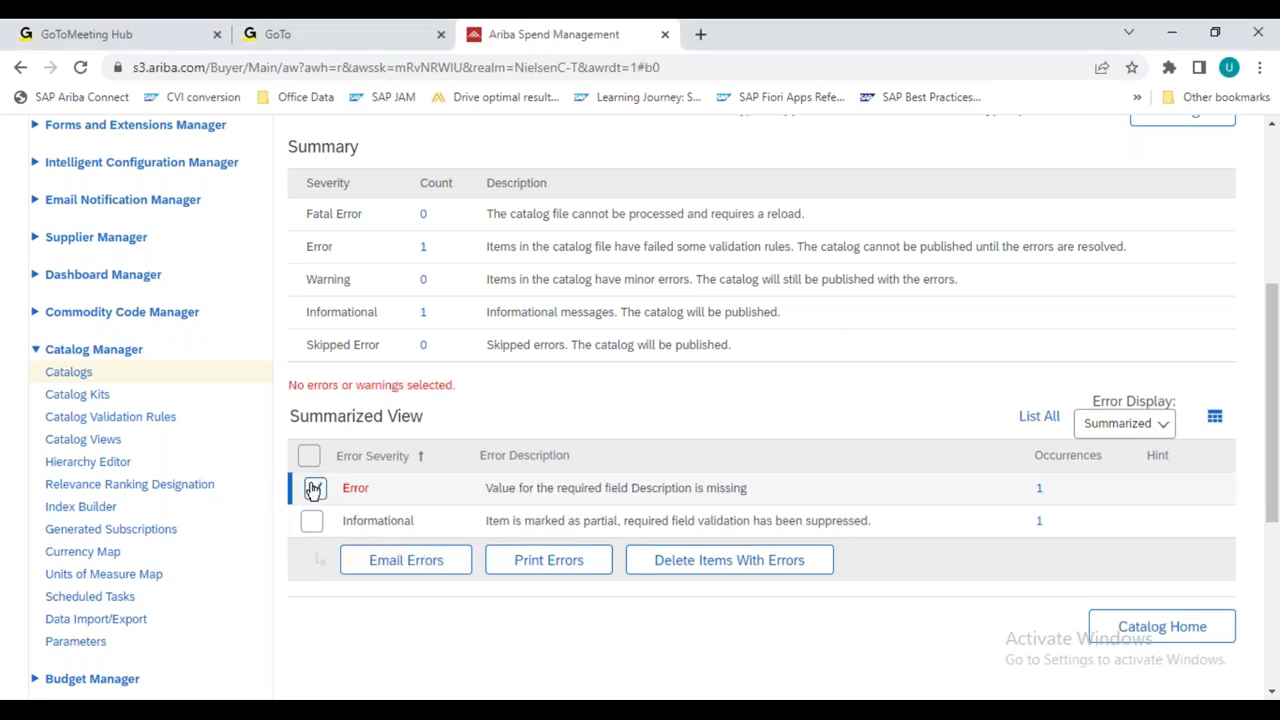
click(418, 568)
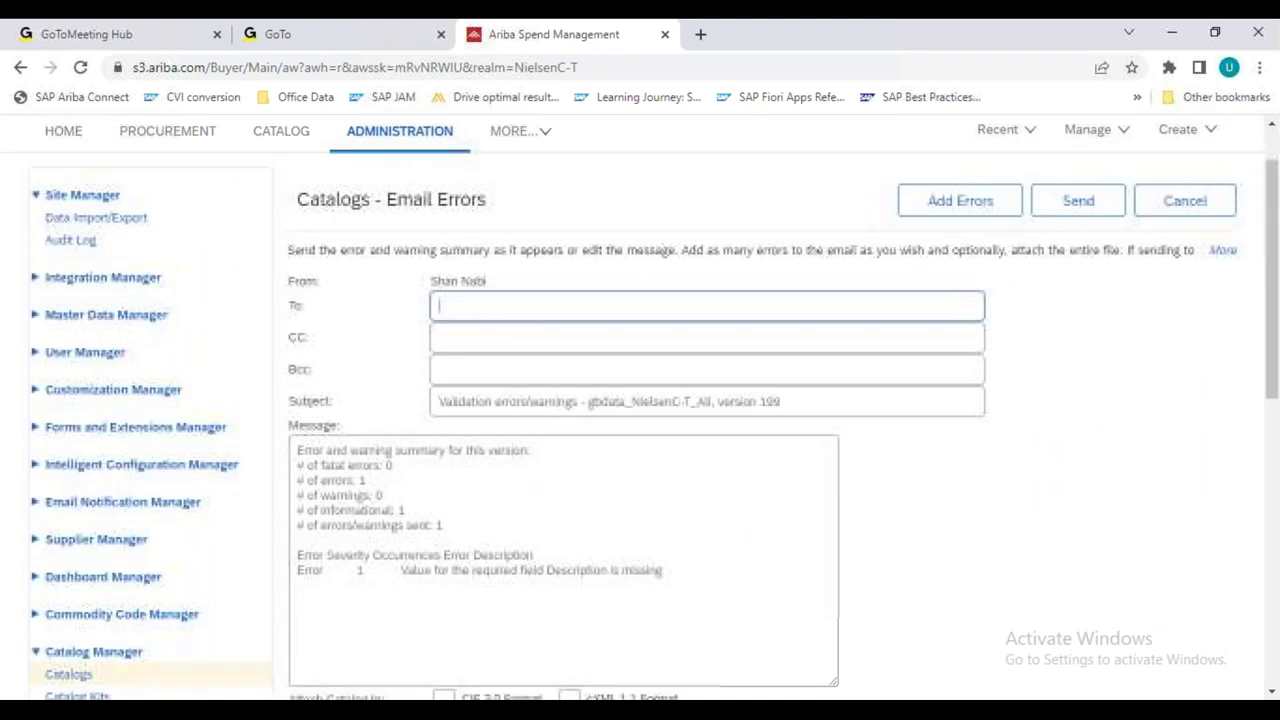
scroll(640, 400, down, 3)
scroll(640, 400, up, 1)
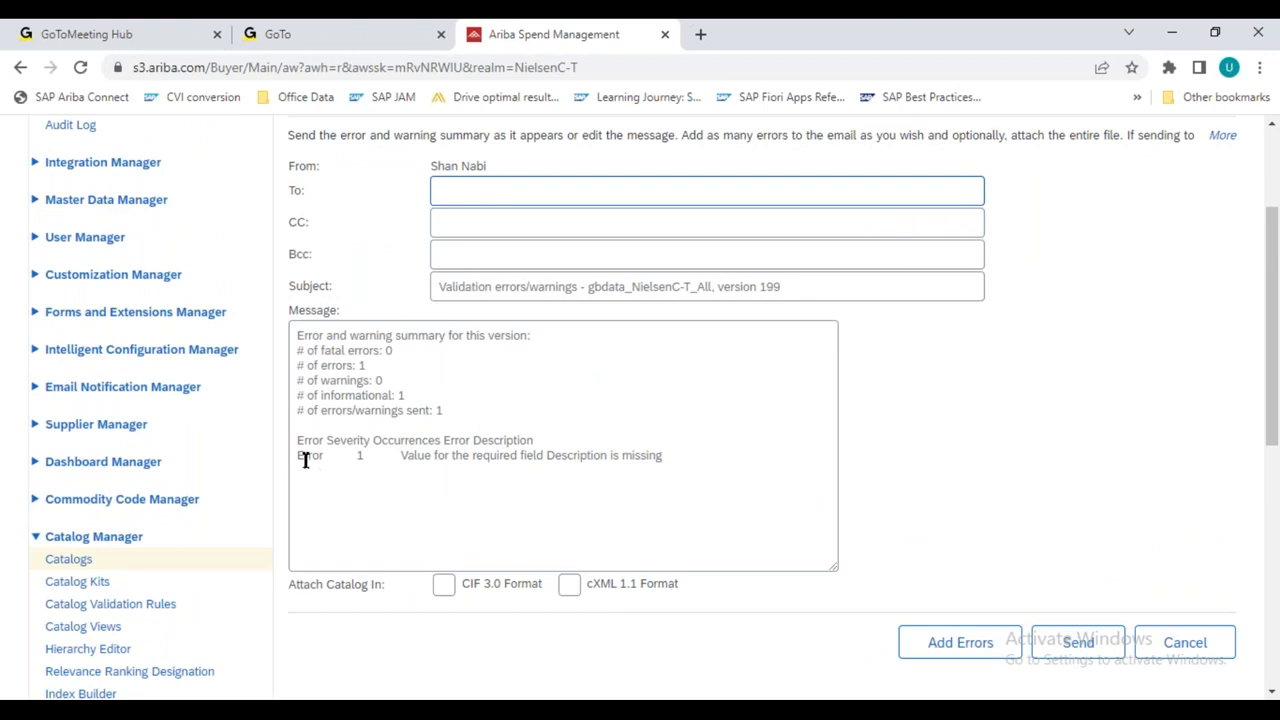
drag(306, 460, 671, 457)
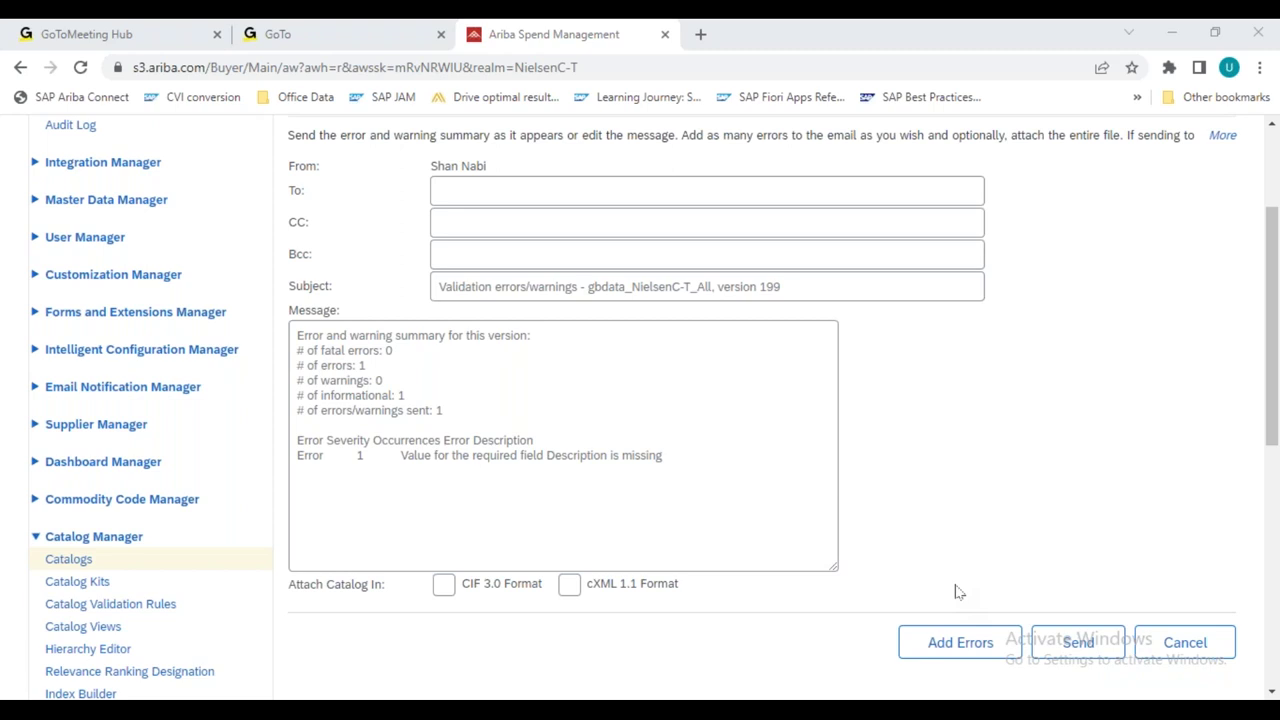
click(1170, 650)
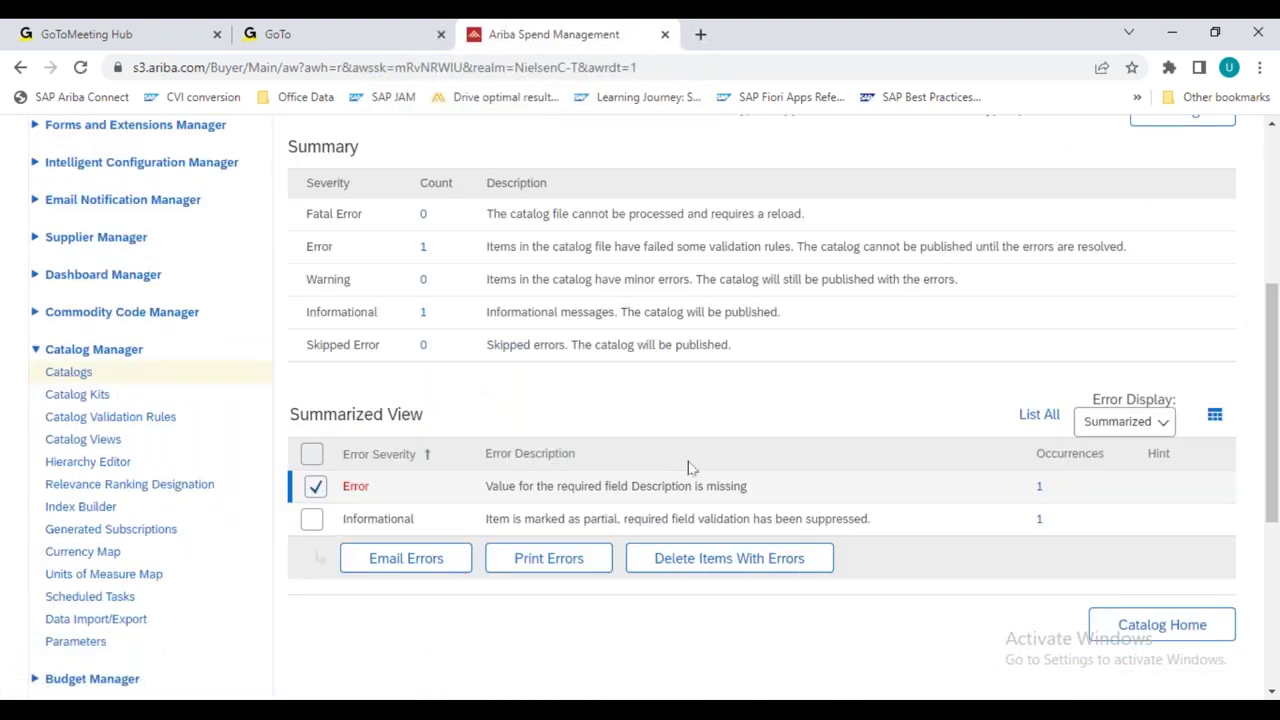
Step: View the line items of catalog version 199 and open line 10 for editing
scroll(580, 465, up, 1)
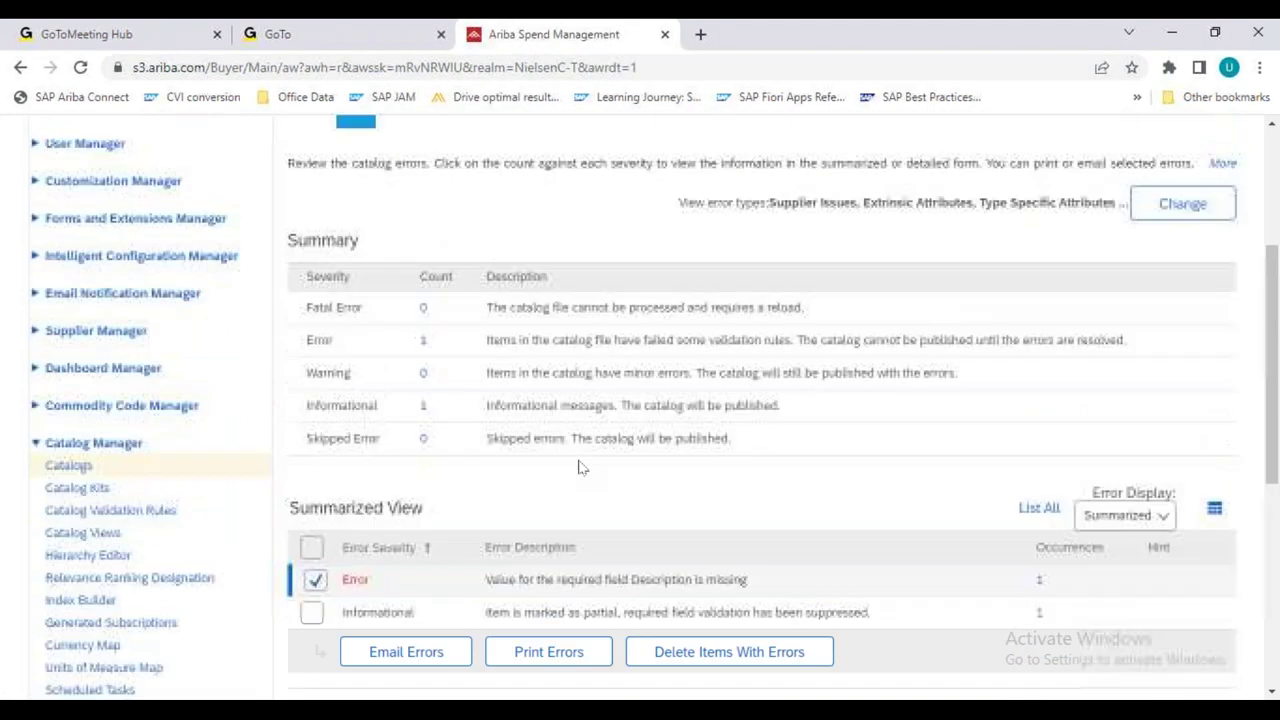
scroll(580, 465, up, 1)
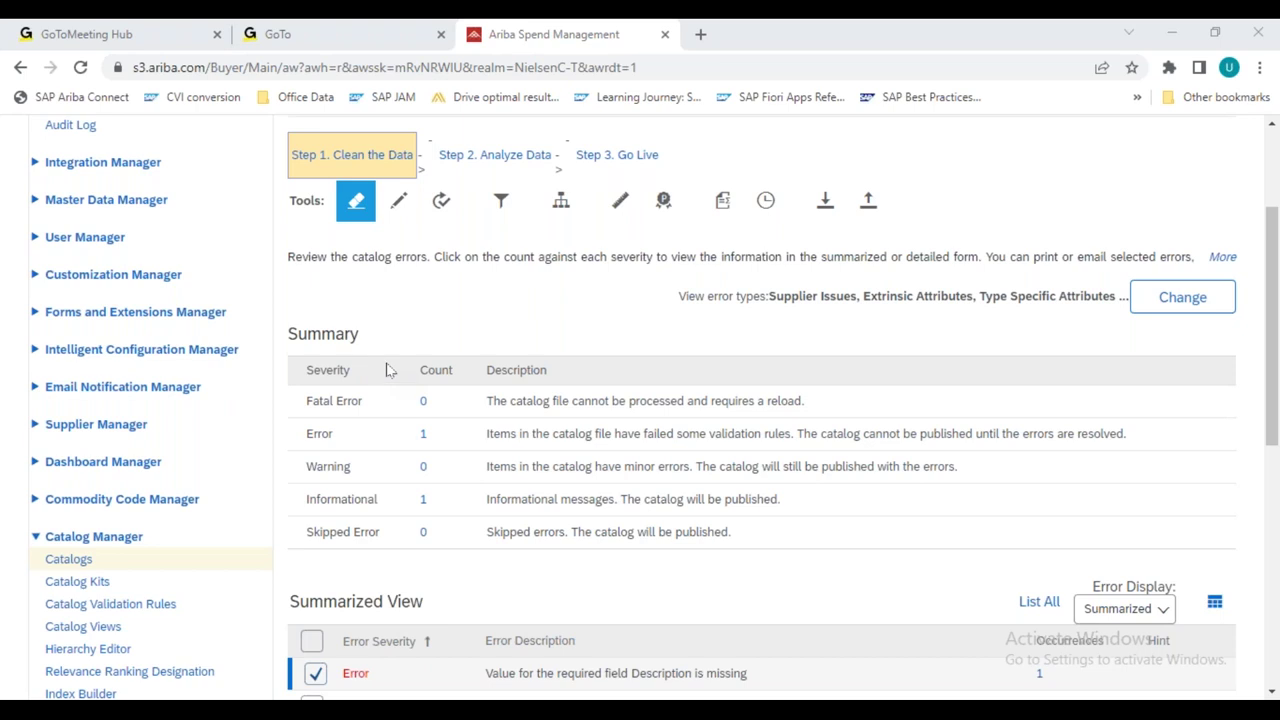
click(397, 207)
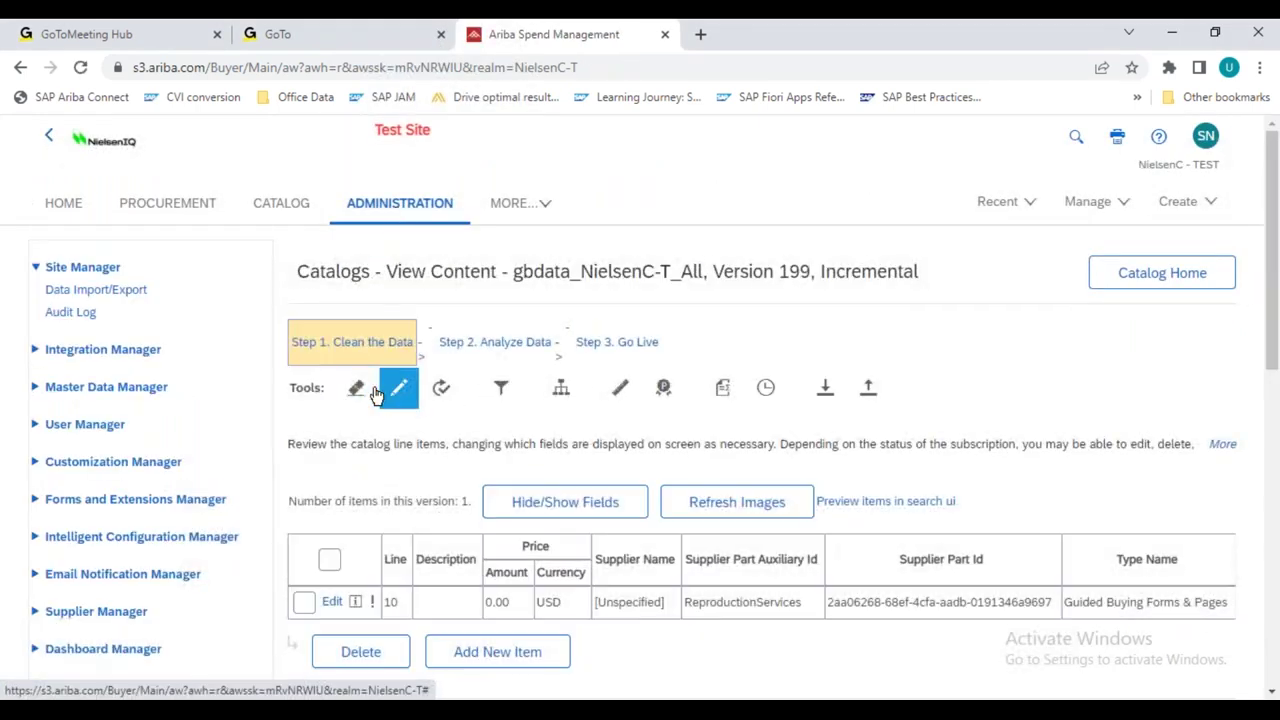
scroll(340, 385, down, 2)
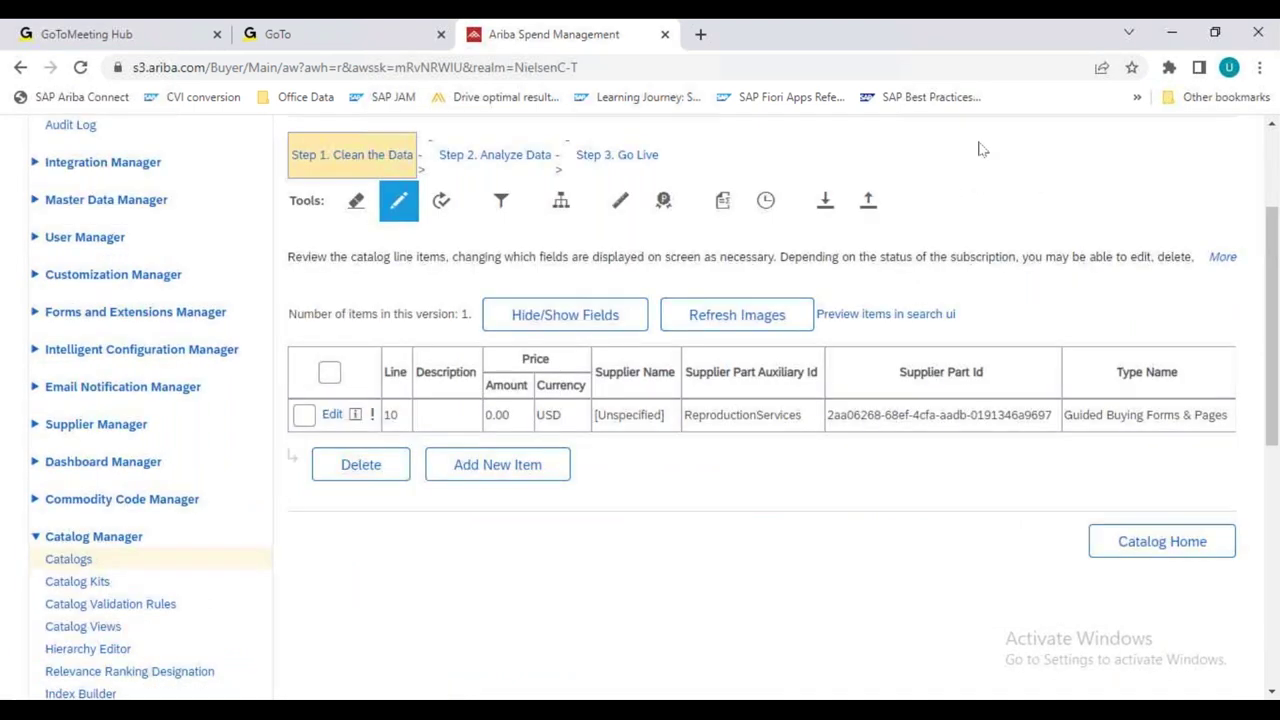
click(332, 416)
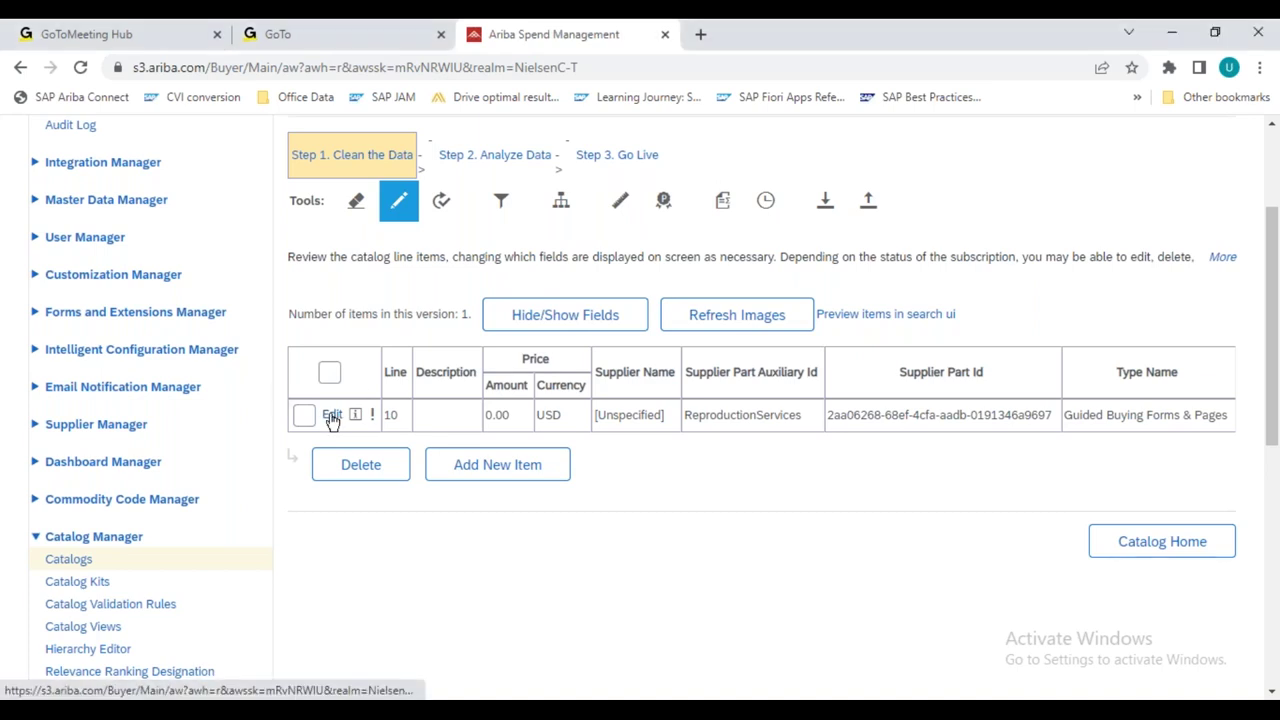
click(331, 415)
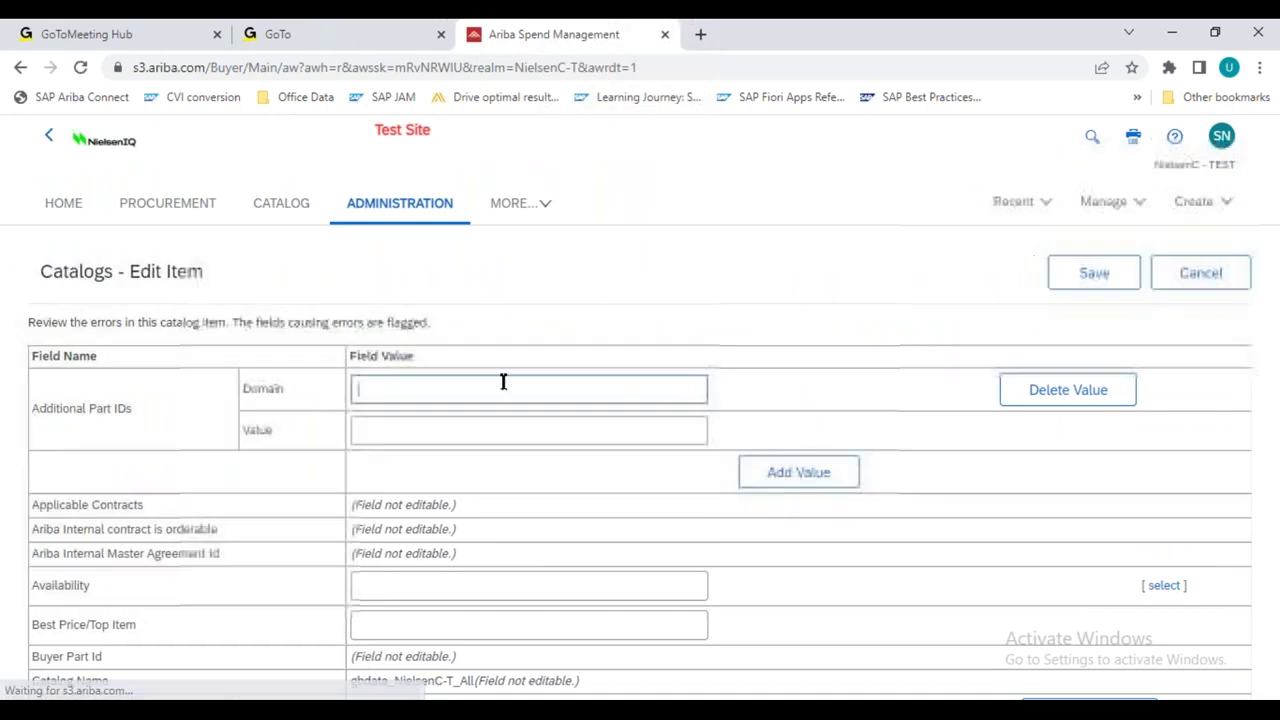
Step: Examine the item's fields from Additional Part IDs down to Language, including the Classification Code domain and value
scroll(500, 381, down, 1)
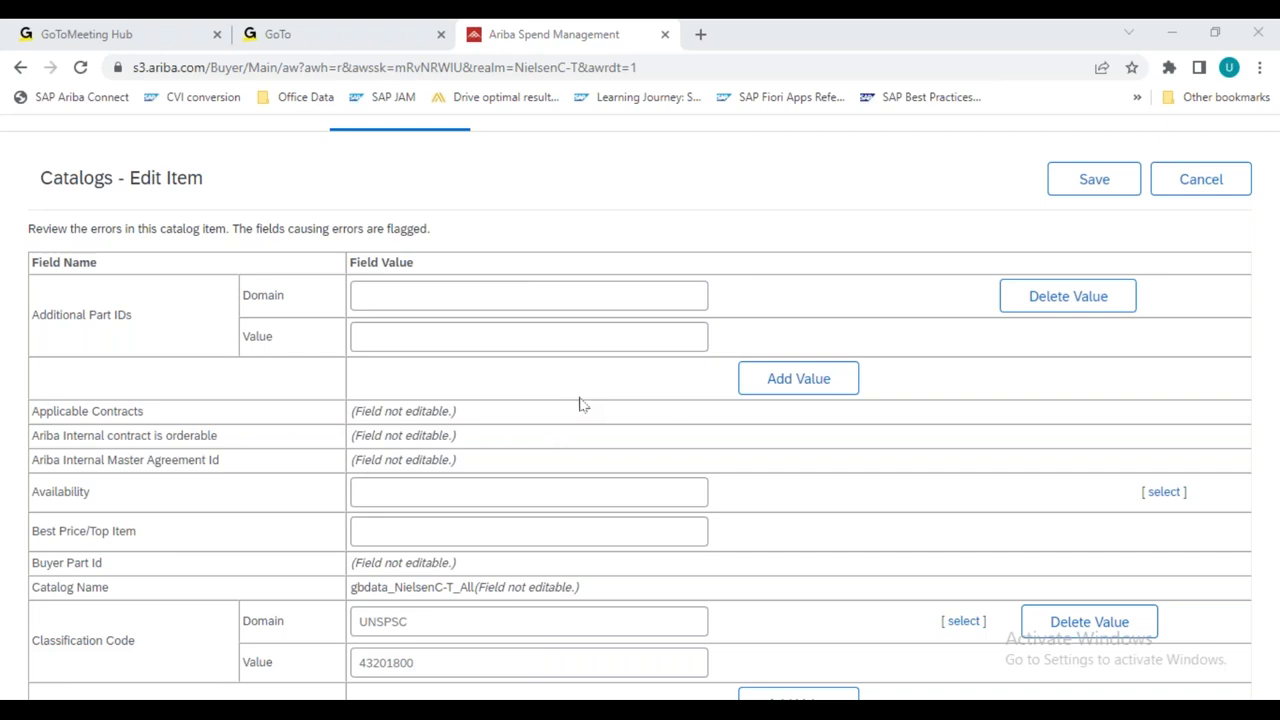
scroll(578, 403, down, 2)
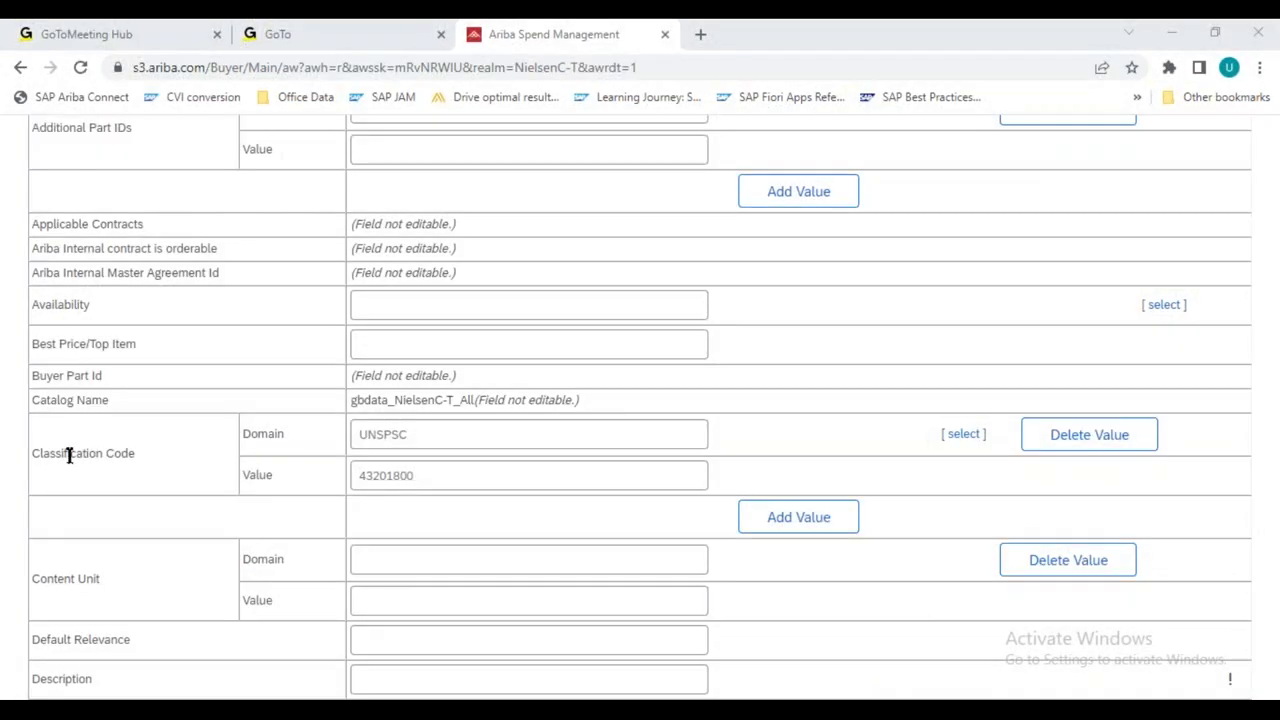
drag(68, 457, 206, 457)
click(410, 474)
key(ctrl+a)
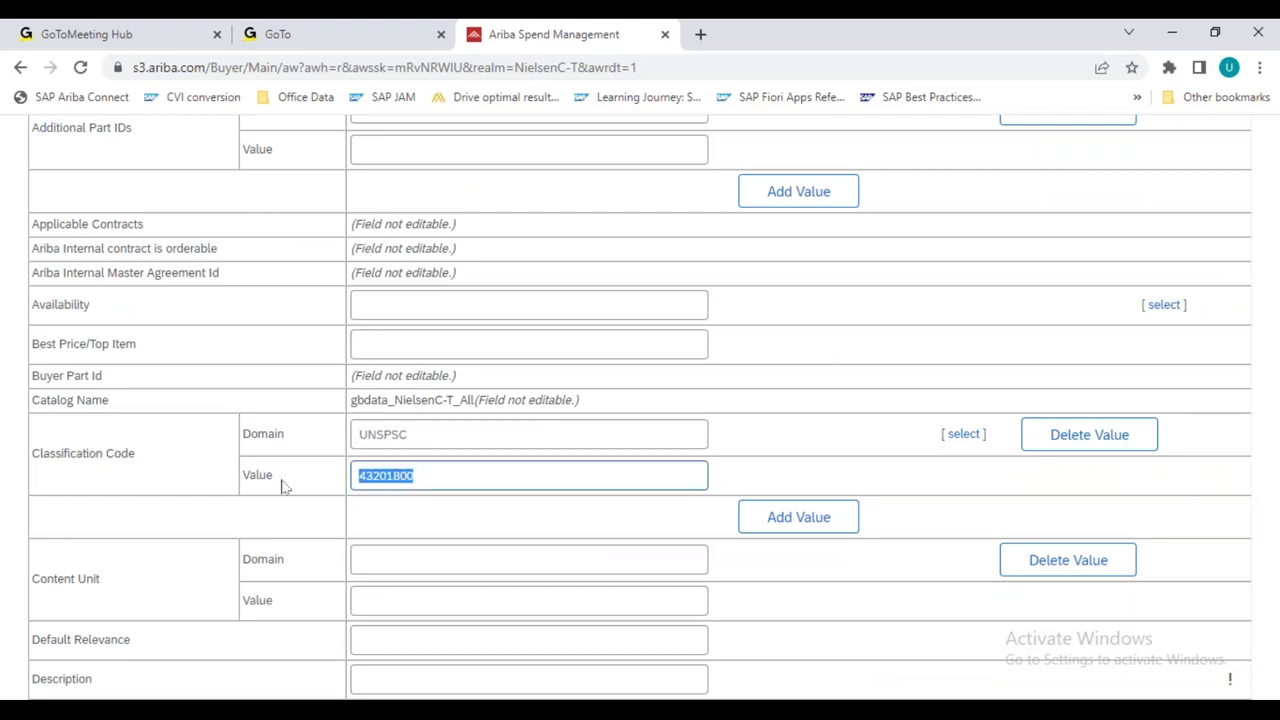
scroll(280, 477, down, 1)
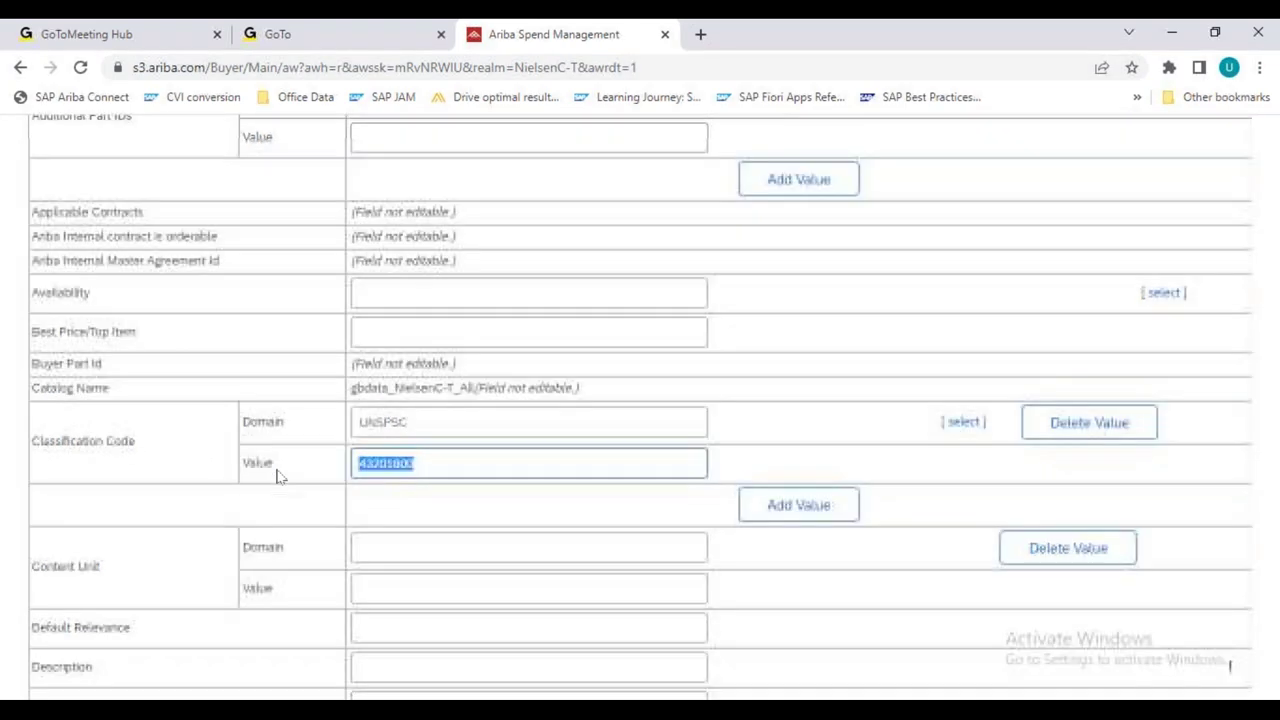
scroll(280, 477, down, 10)
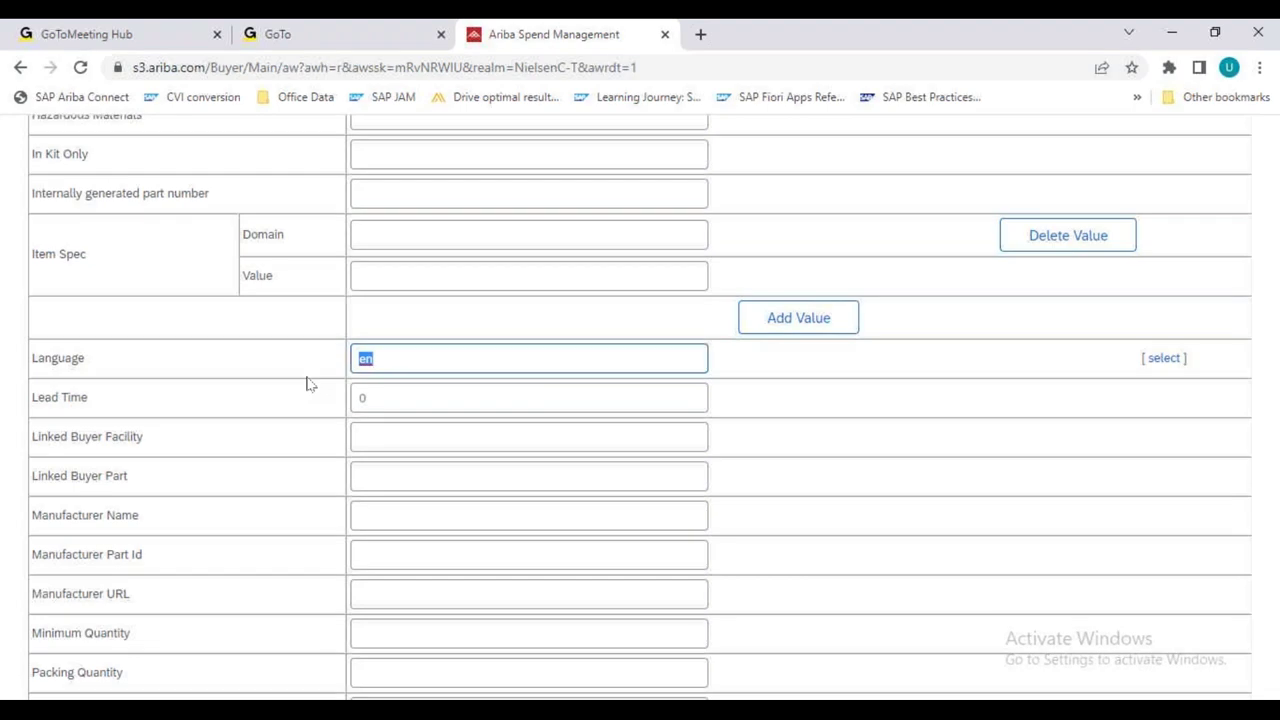
Step: Examine the item's manufacturer, quantity and Partially Specified fields, continuing down to the price amount
scroll(308, 384, down, 2)
drag(145, 408, 72, 408)
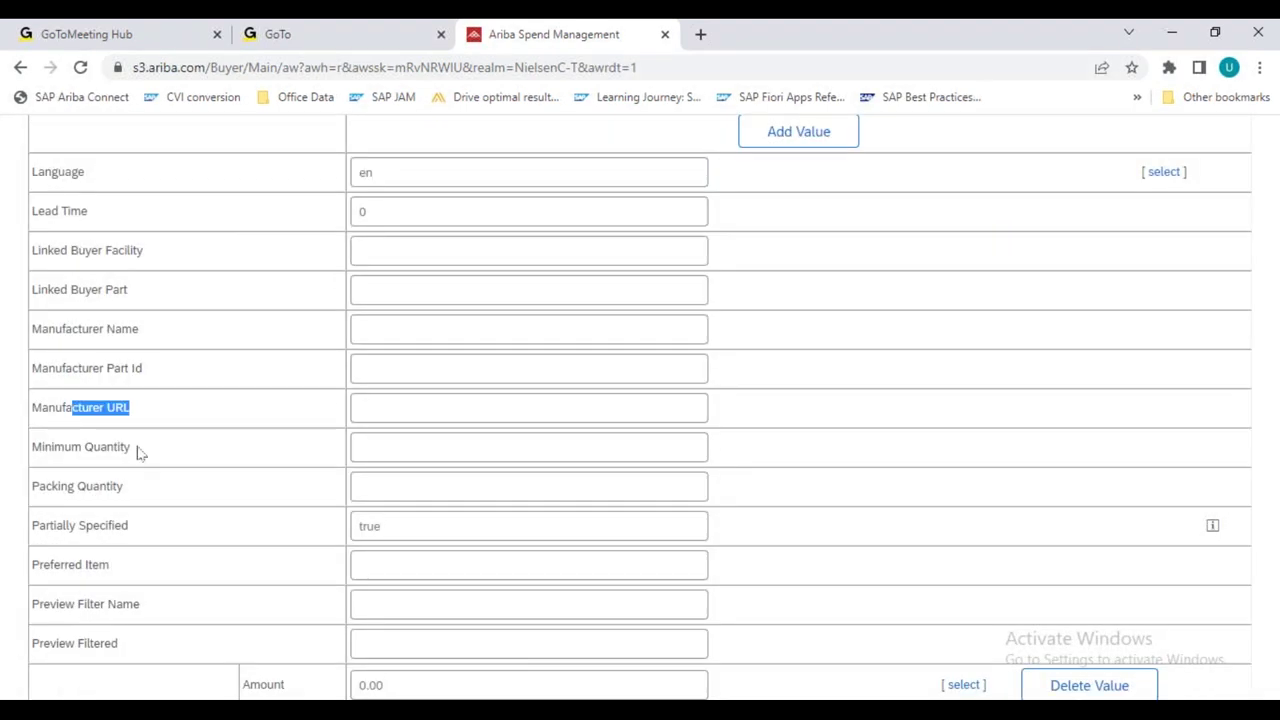
drag(140, 453, 43, 471)
drag(150, 535, 88, 540)
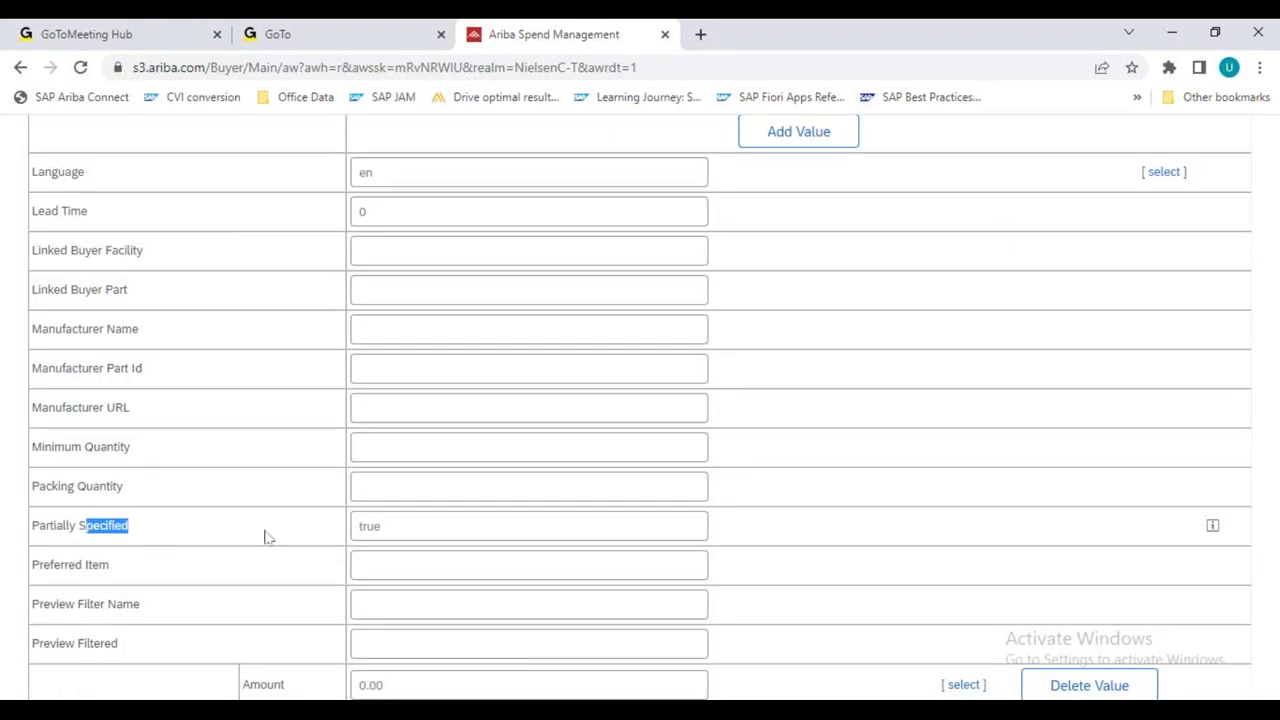
scroll(264, 524, down, 4)
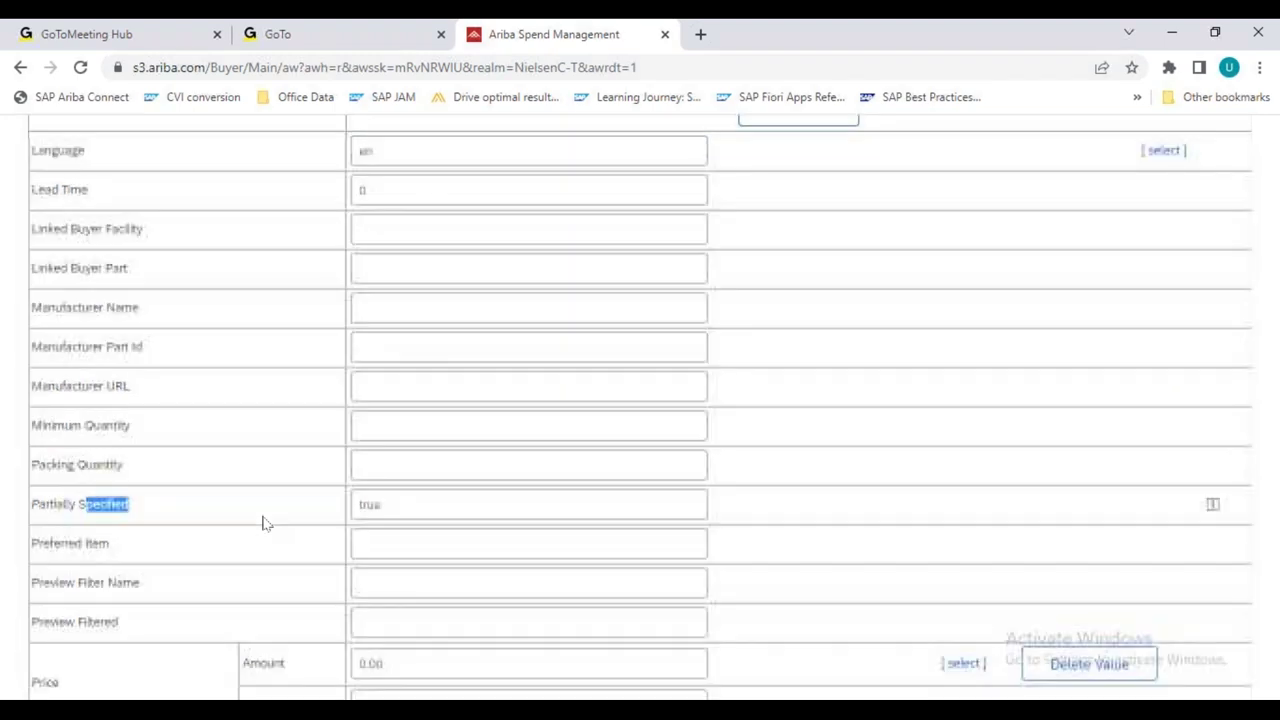
scroll(258, 521, down, 1)
double_click(394, 214)
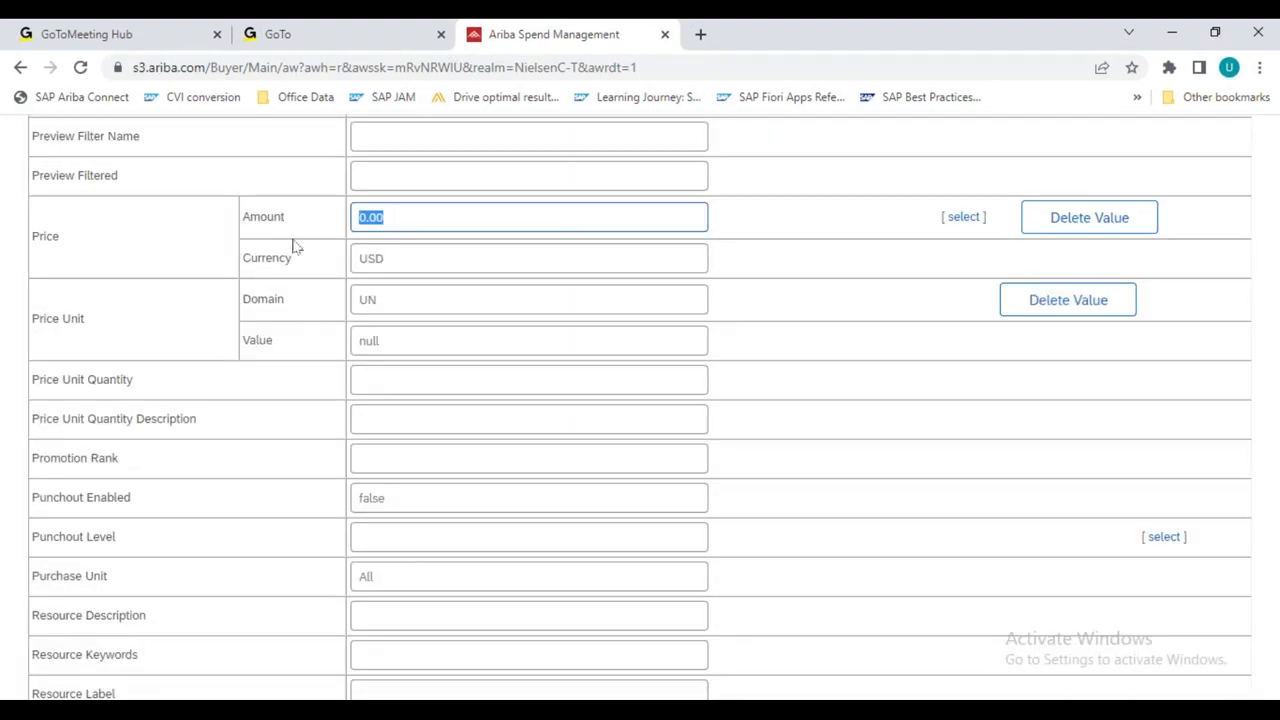
Step: Examine the item's Punchout Enabled, Purchase Unit and Resource Type values and the remaining fields down to Unit of Measure
scroll(198, 459, down, 3)
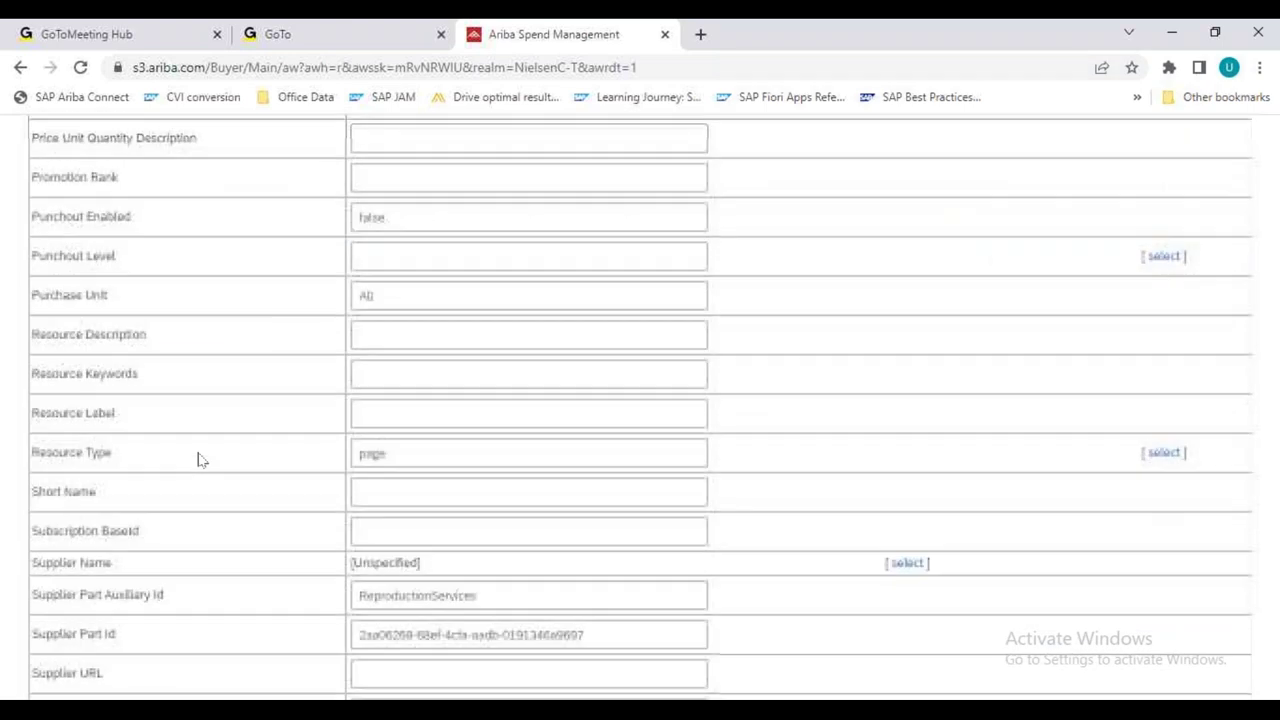
click(413, 217)
drag(413, 217, 330, 233)
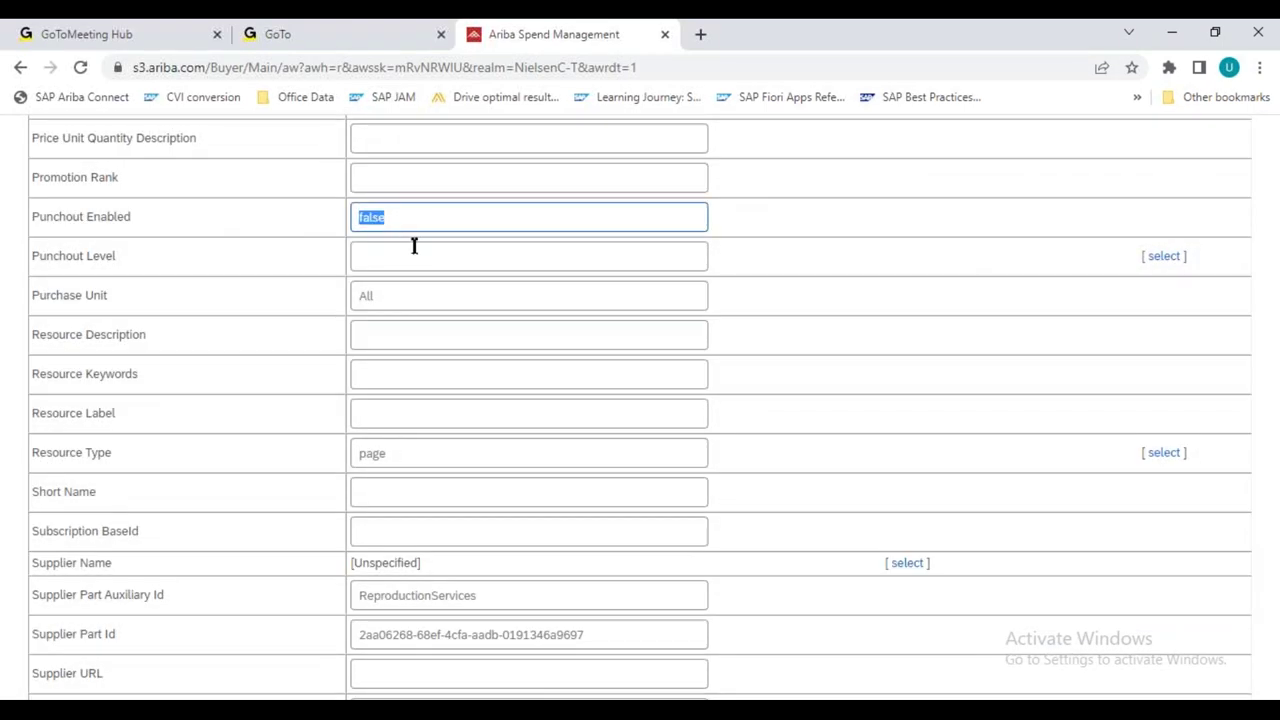
drag(395, 297, 343, 294)
drag(401, 452, 334, 460)
scroll(241, 455, down, 2)
scroll(241, 455, down, 3)
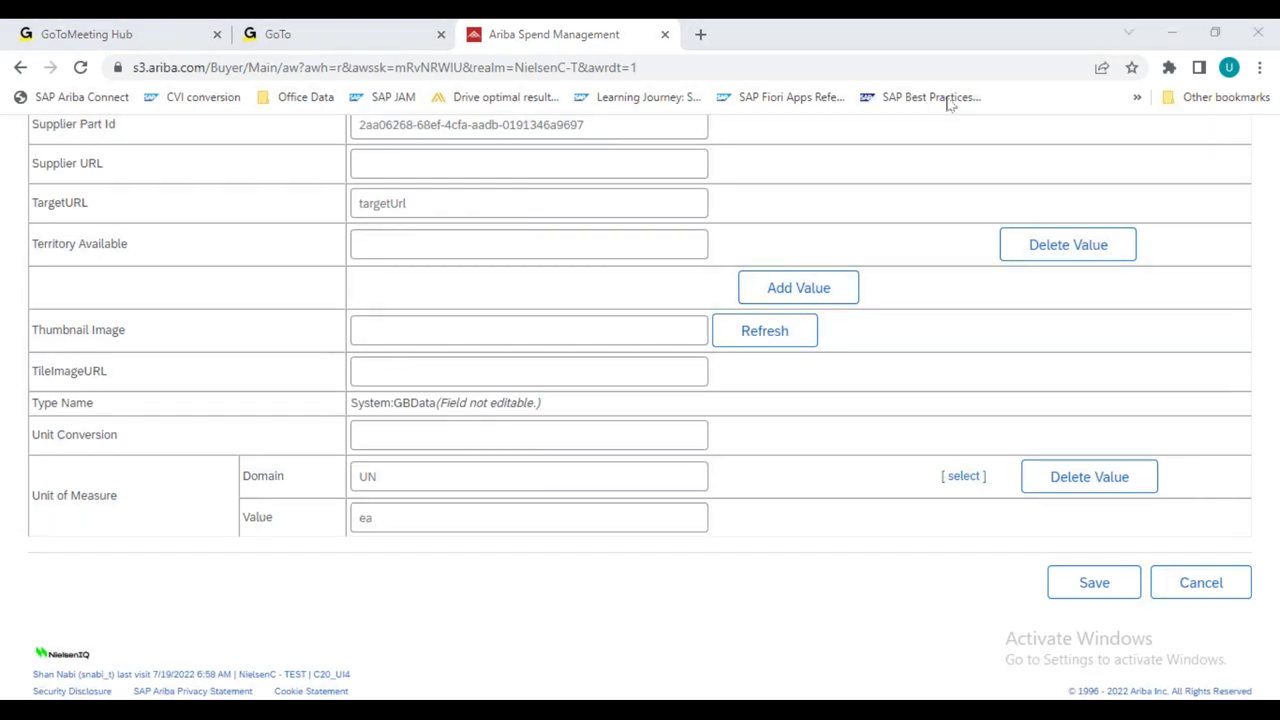
scroll(935, 126, up, 3)
scroll(408, 409, up, 4)
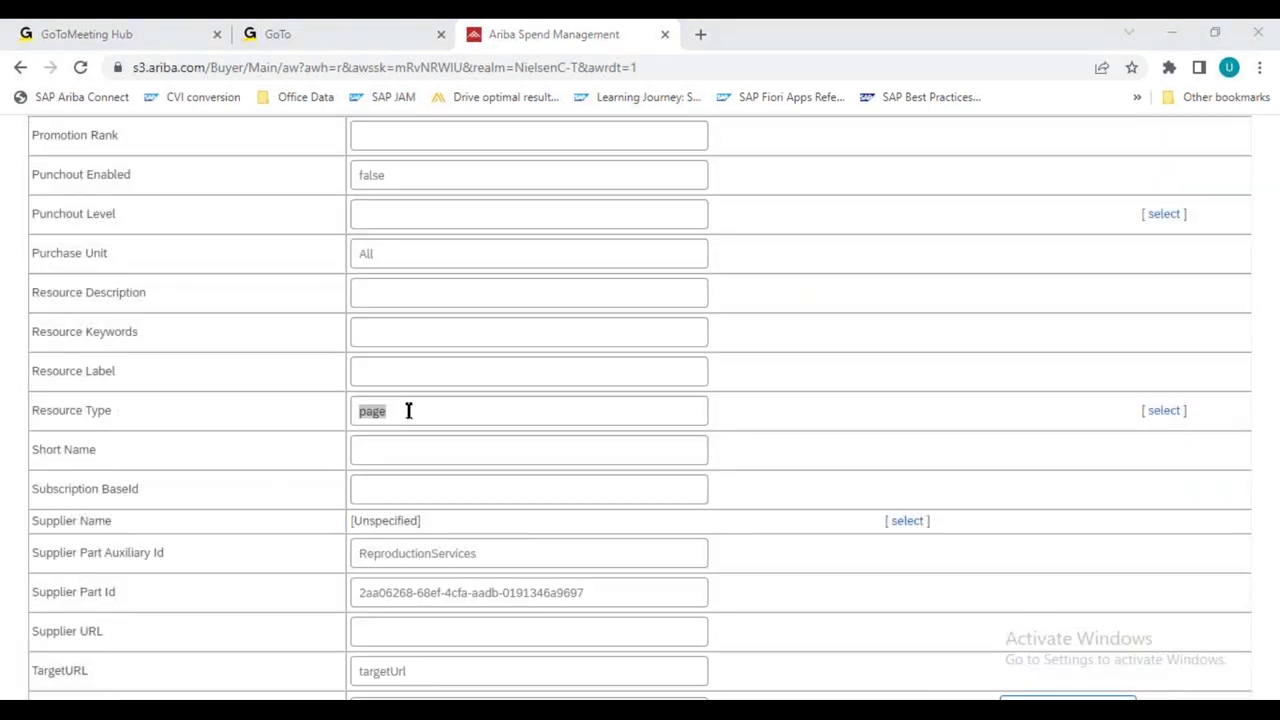
Step: Change the item's Punchout Enabled value to true and cancel the item edit without saving
scroll(408, 357, up, 3)
click(400, 362)
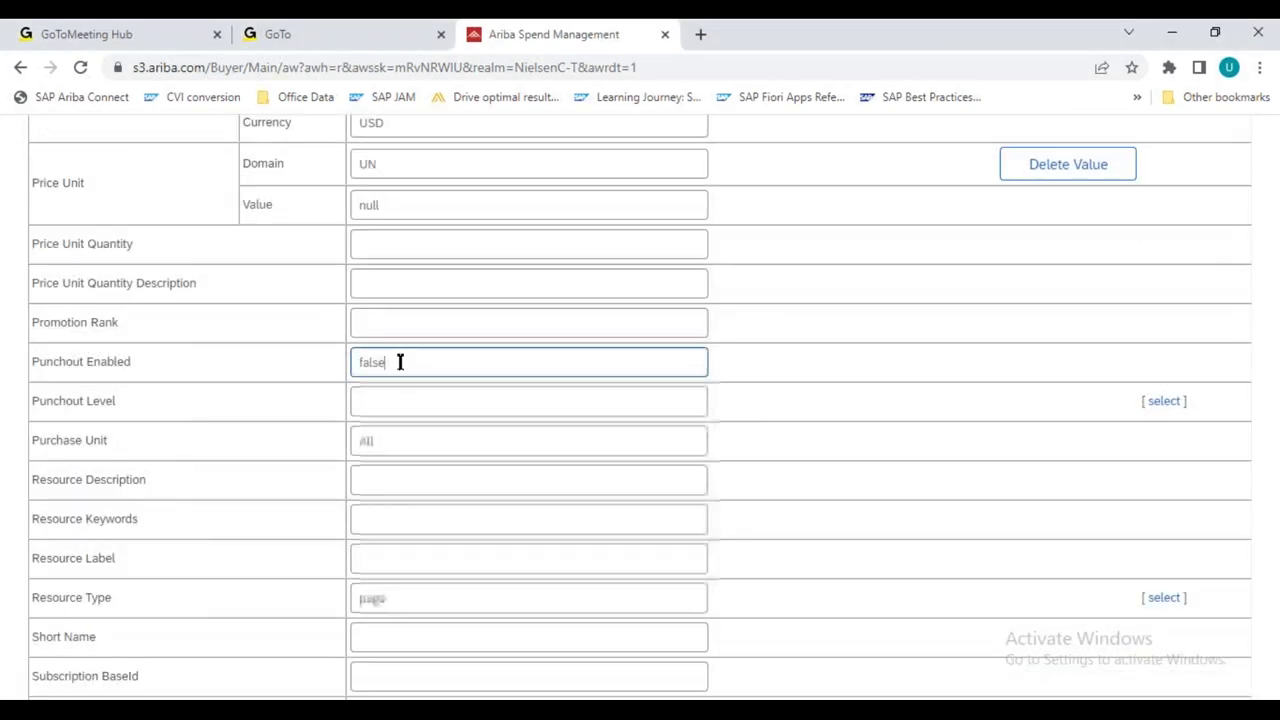
key(BackSpace)
key(BackSpace)
key(BackSpace)
key(BackSpace)
key(BackSpace)
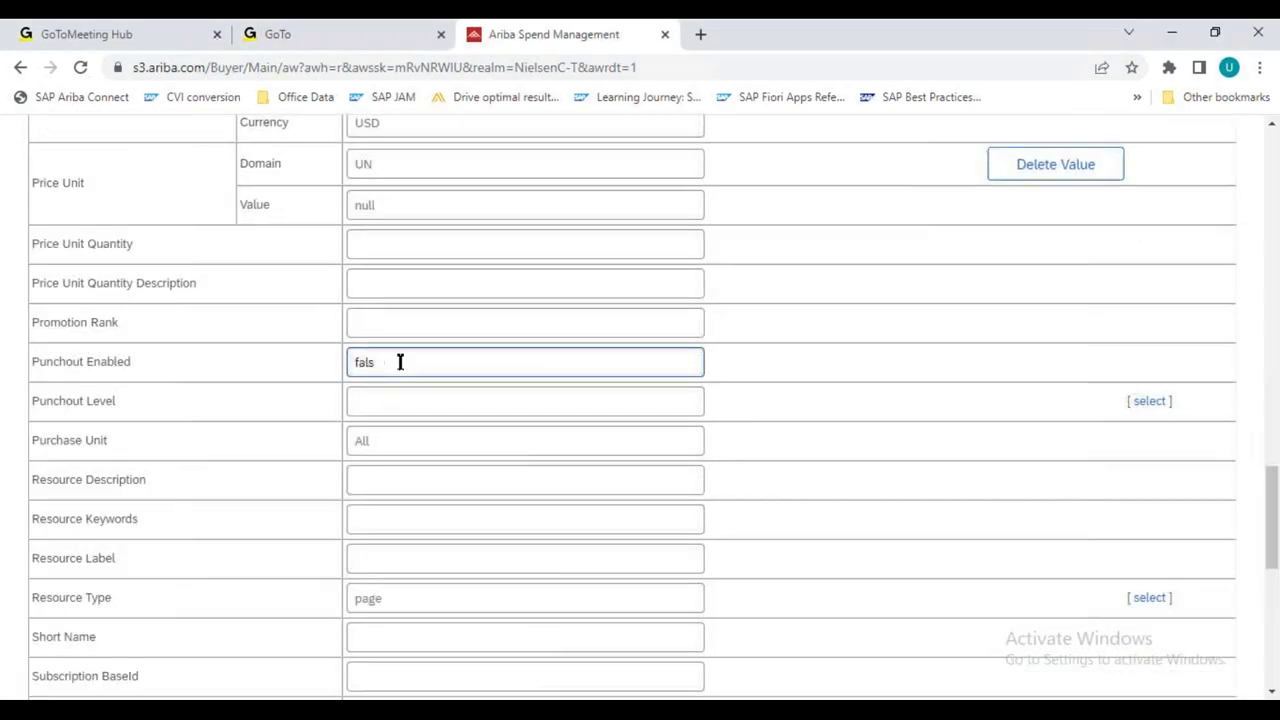
text(true)
scroll(475, 368, up, 10)
scroll(472, 370, up, 6)
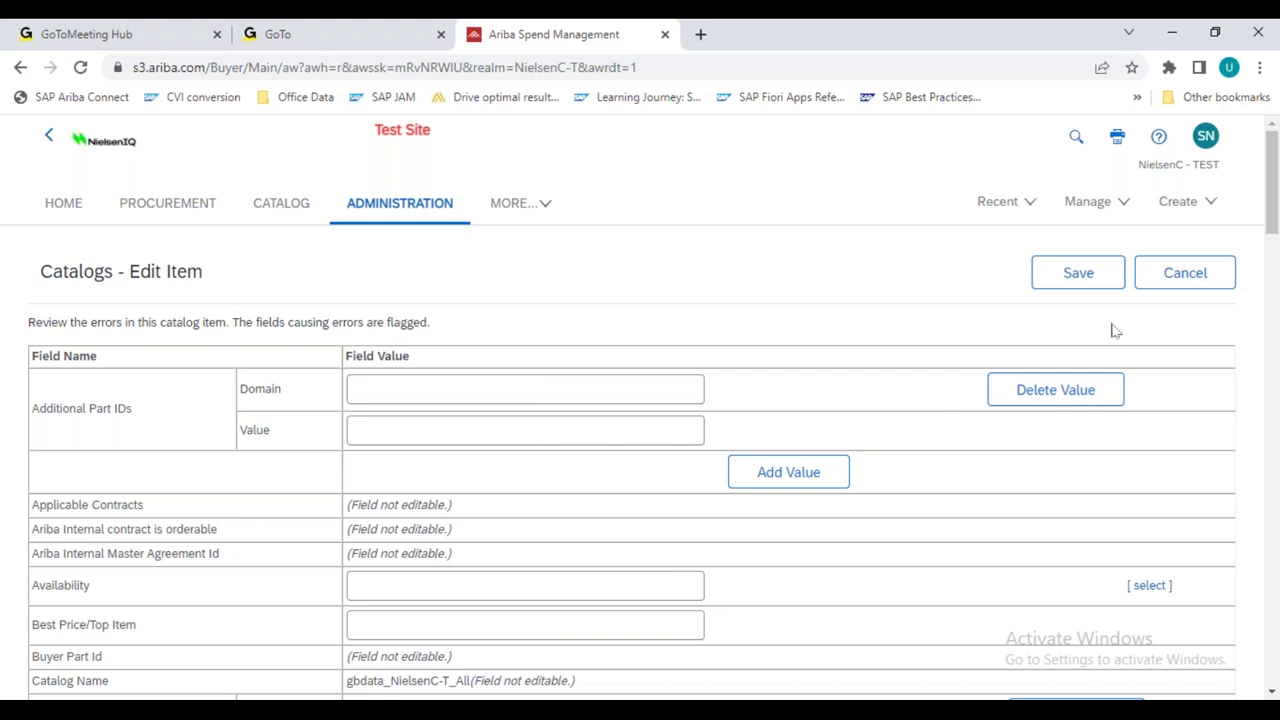
click(1180, 285)
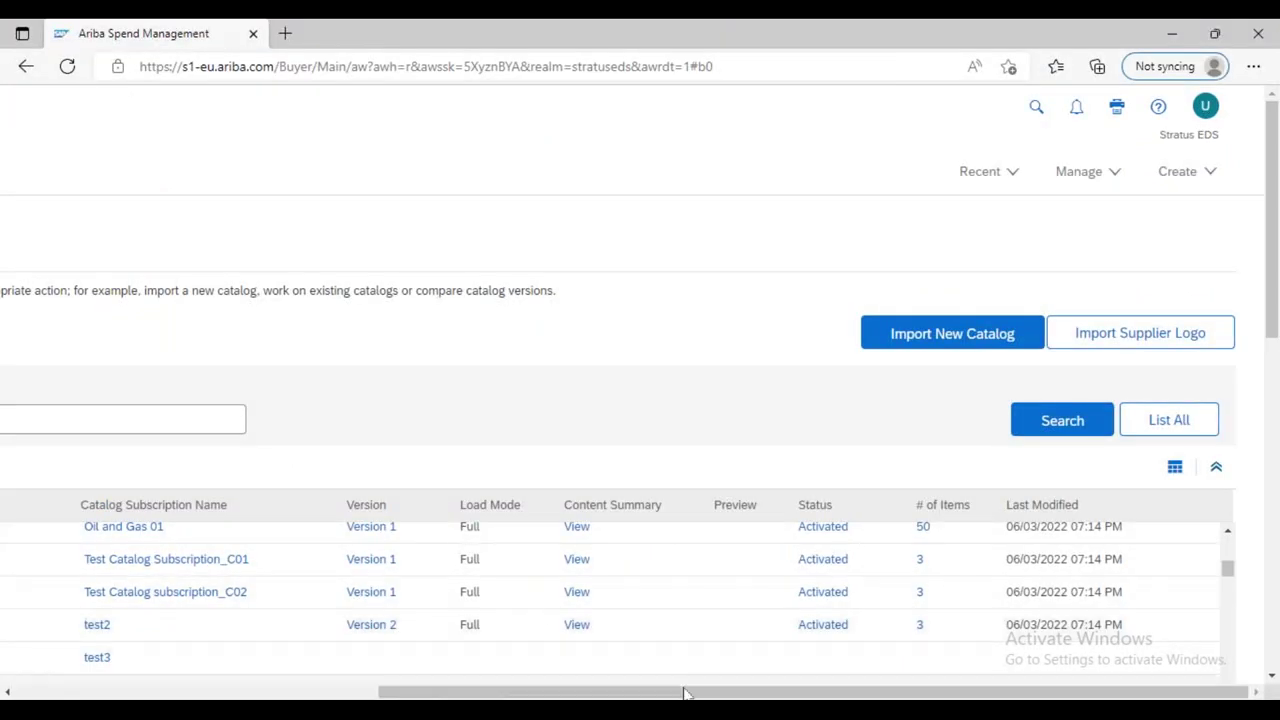
Step: In the Stratus EDS window, open the status of Test Catalog subscription_C02 and examine the Revalidate tool's error options for Classification Code and Supplier URL
click(829, 597)
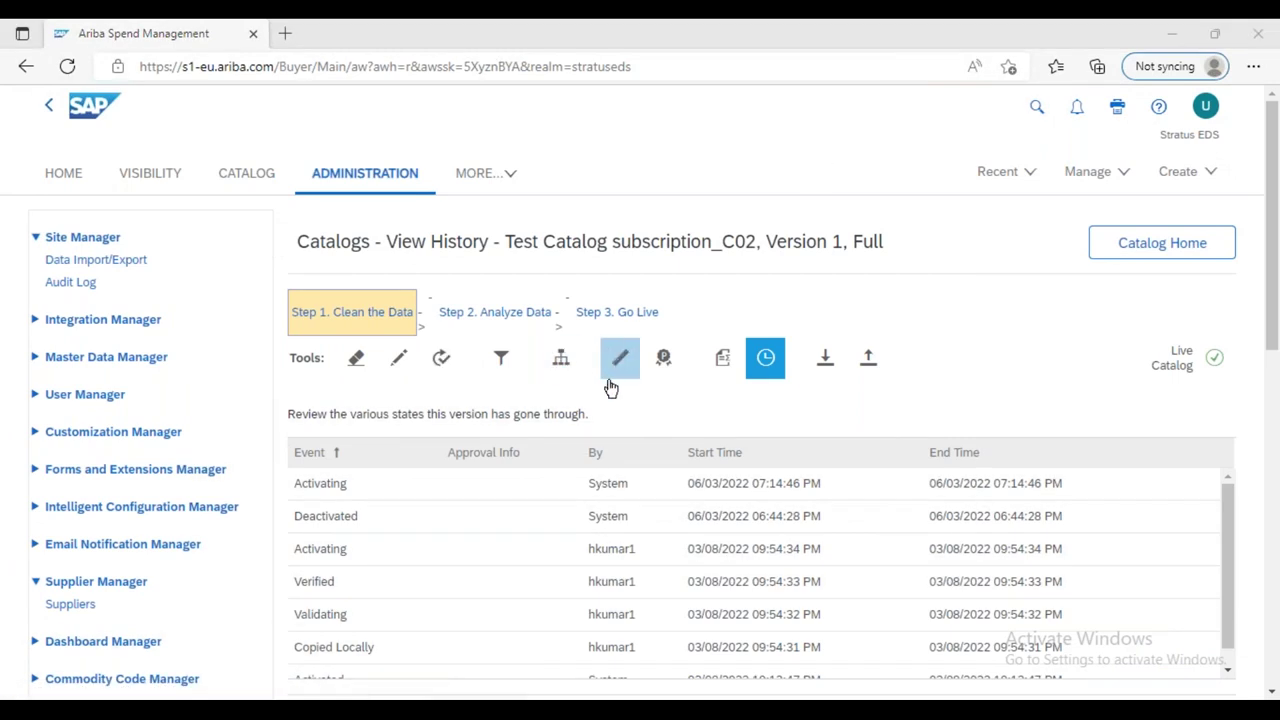
click(437, 370)
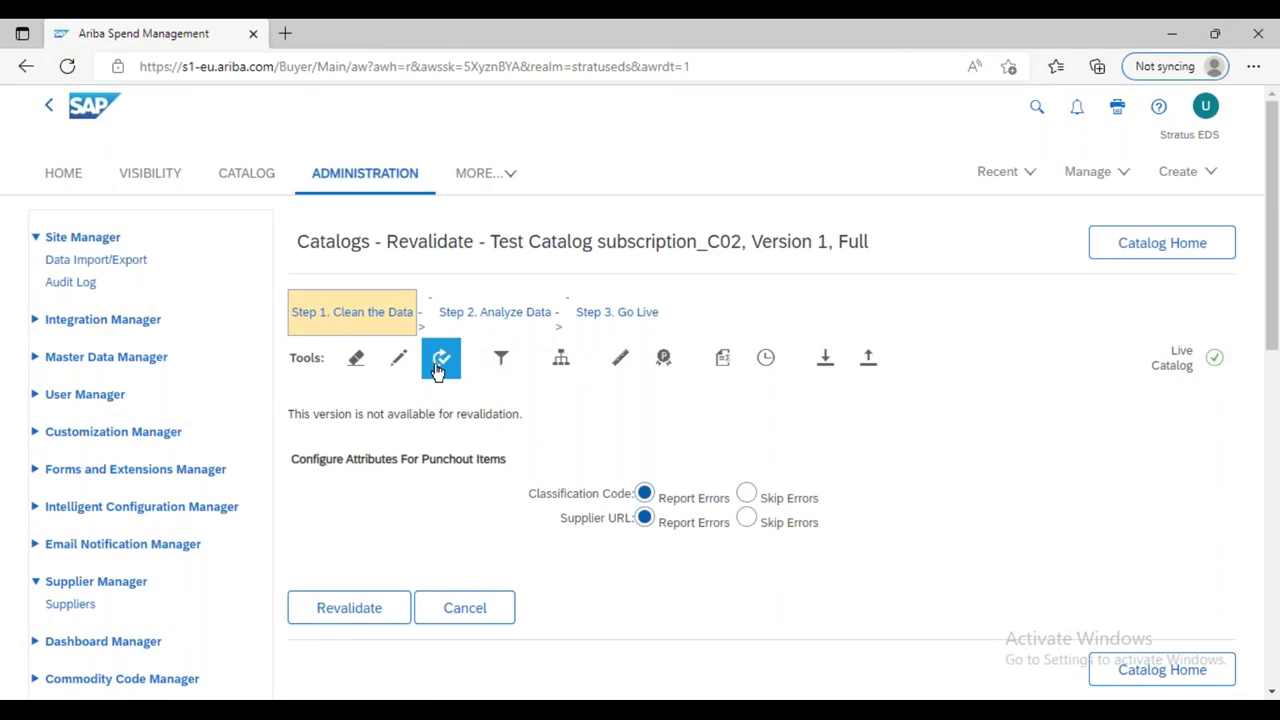
drag(531, 492, 633, 500)
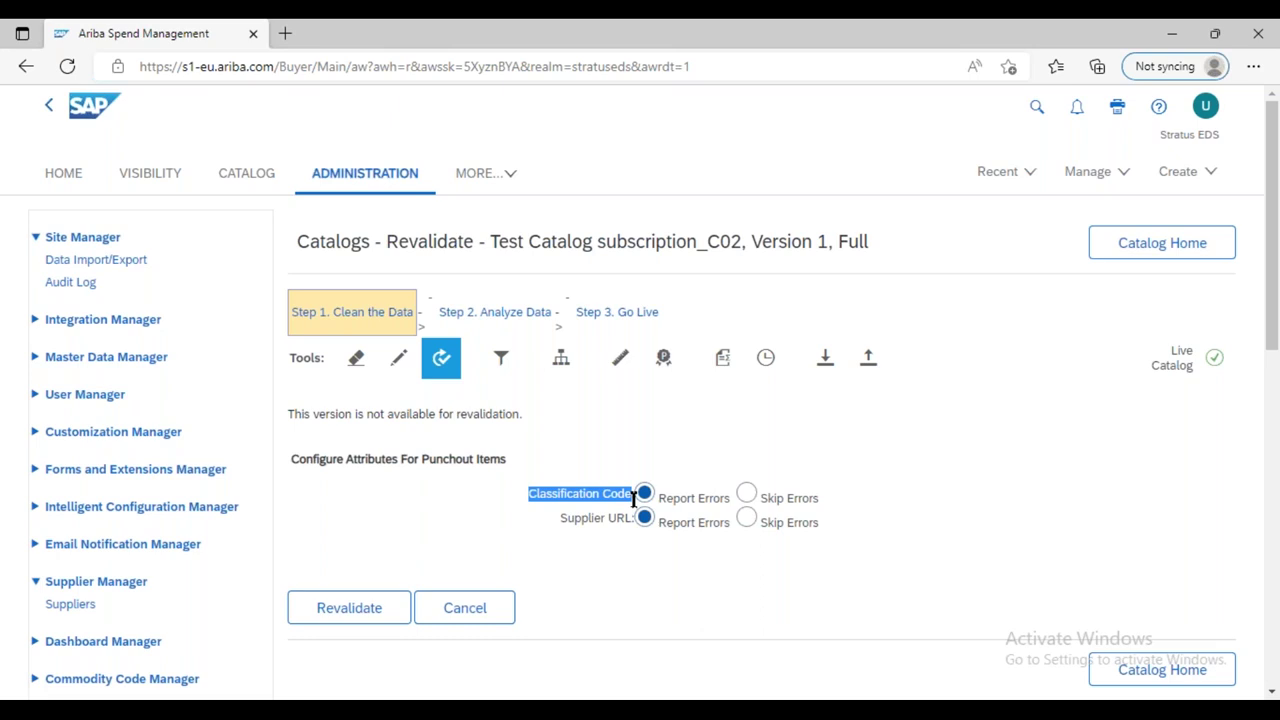
drag(561, 519, 648, 530)
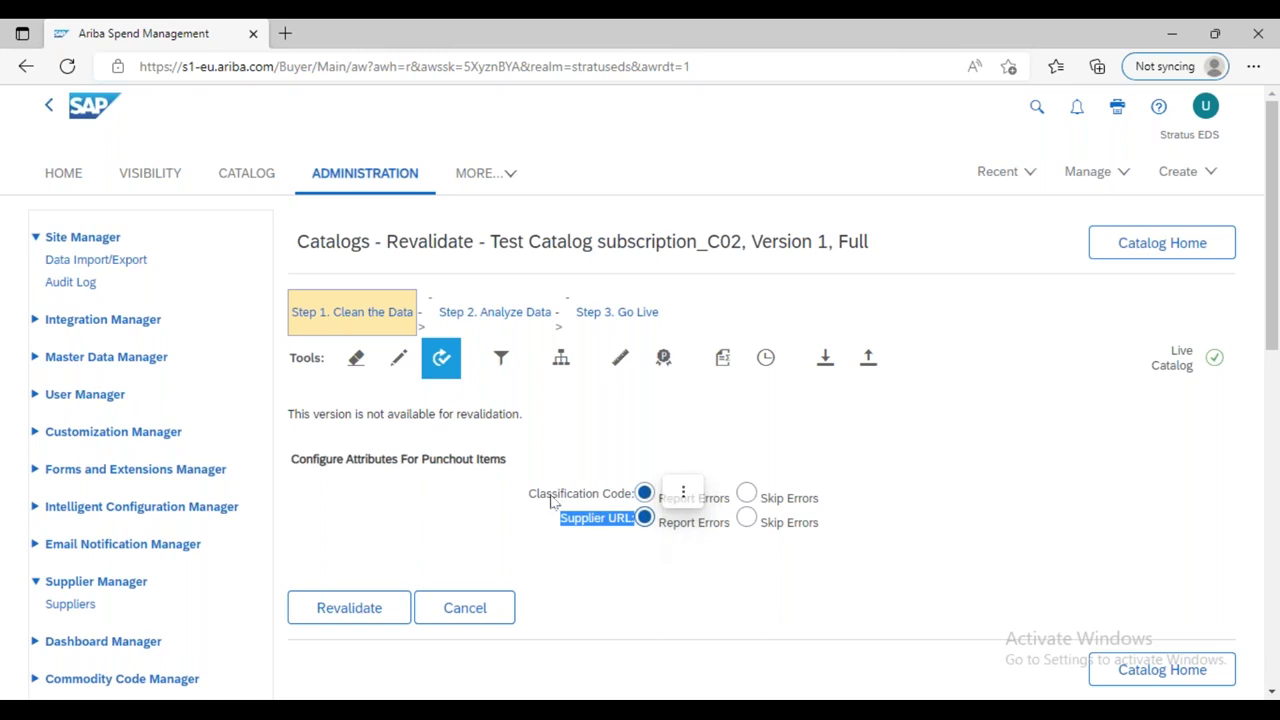
drag(533, 497, 633, 519)
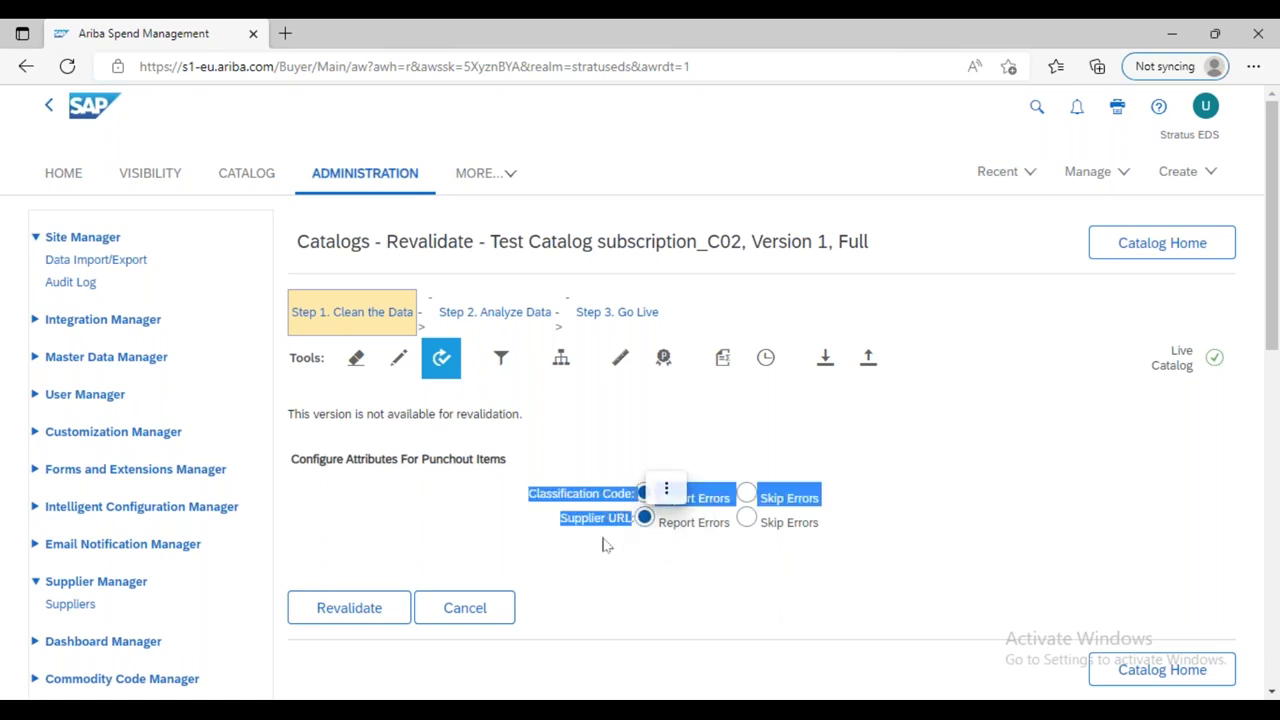
click(748, 527)
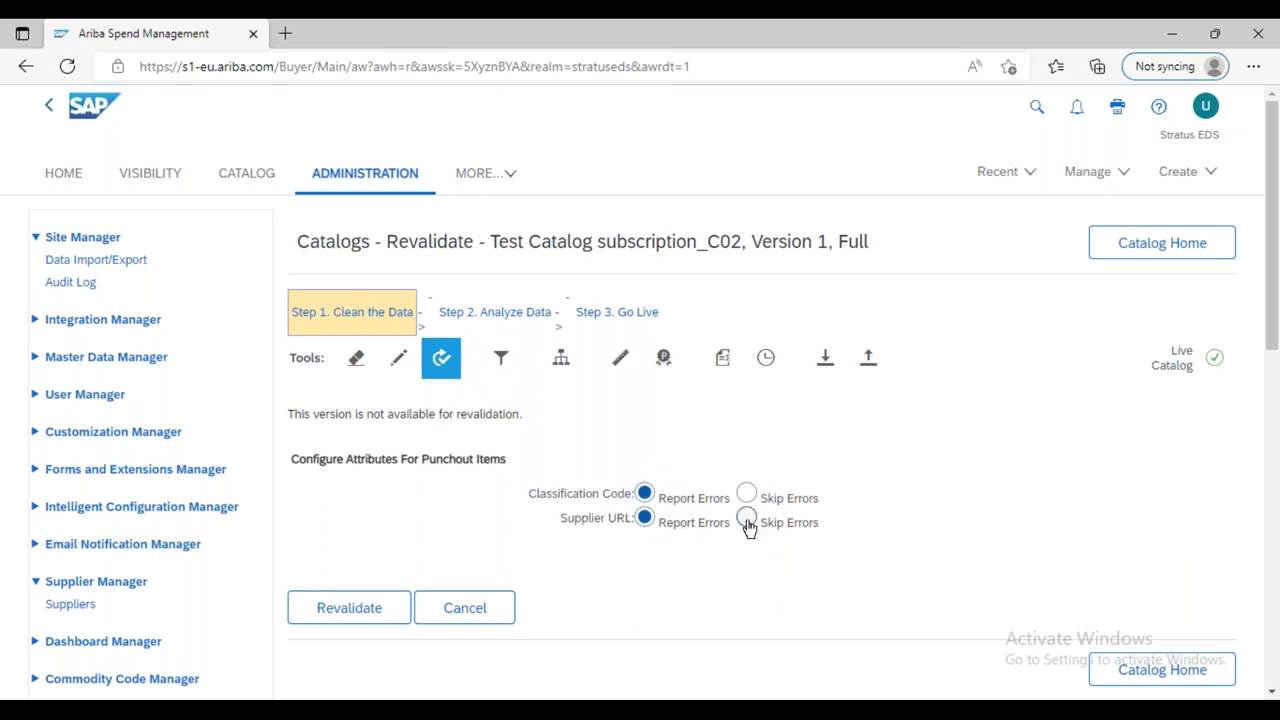
drag(766, 494, 820, 515)
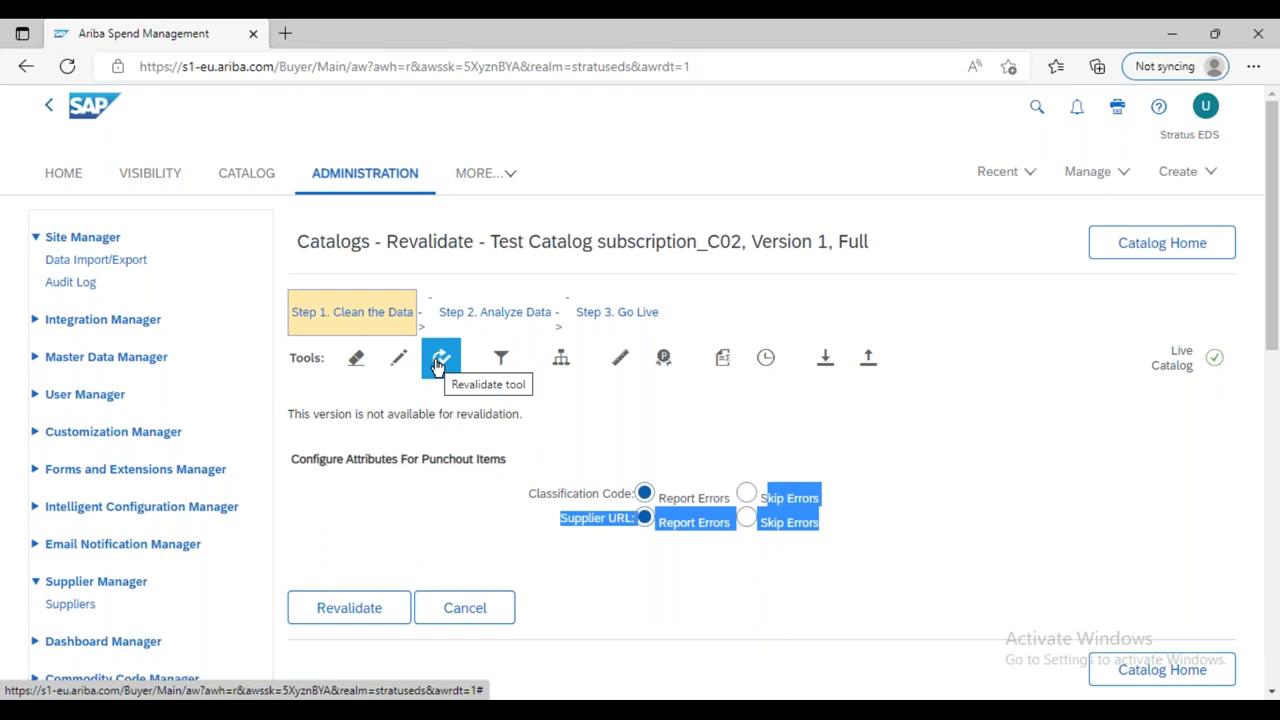
Step: View the version's catalog filters and examine the Import New Version form's catalog file and optional image and attachment file fields
click(502, 367)
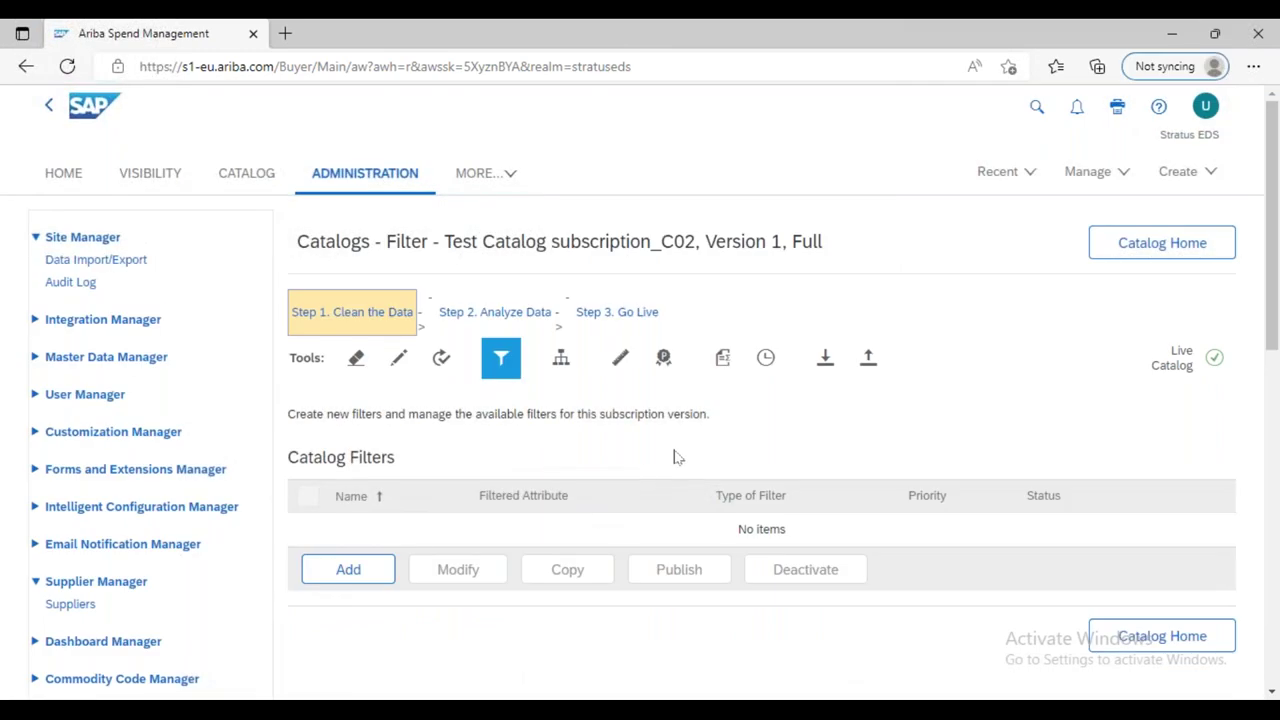
click(825, 360)
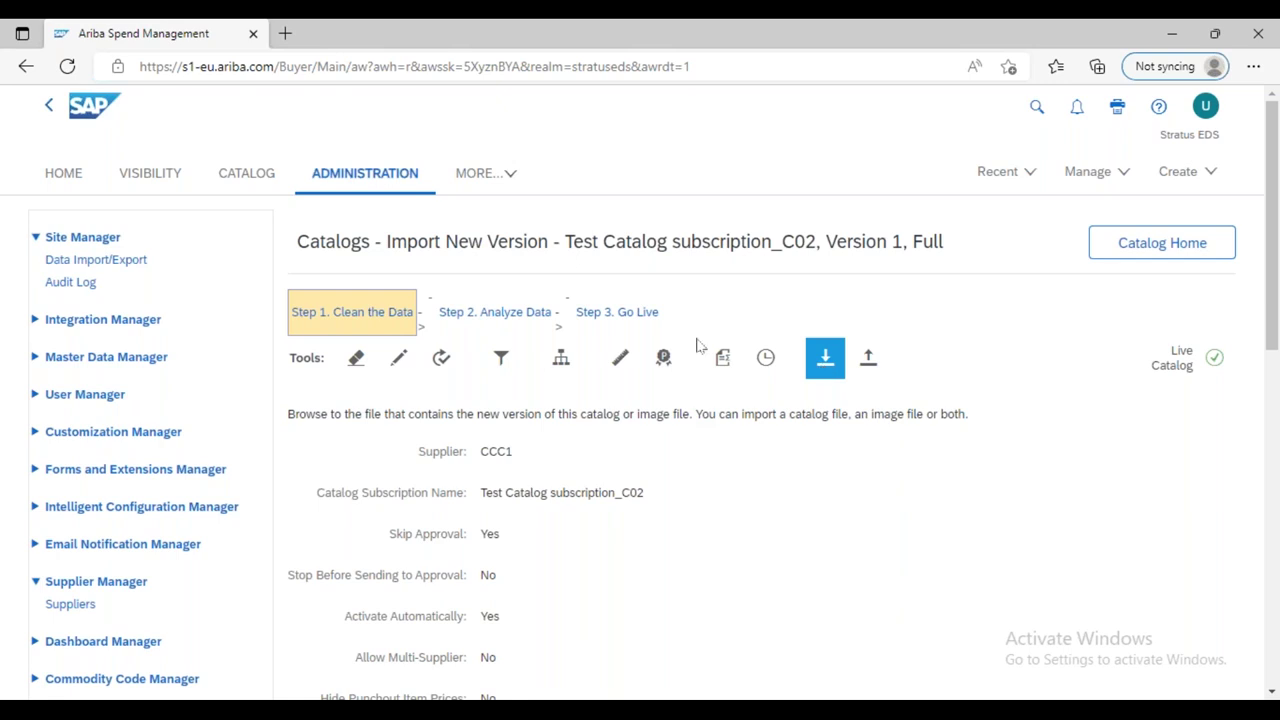
scroll(556, 488, down, 5)
drag(401, 401, 472, 407)
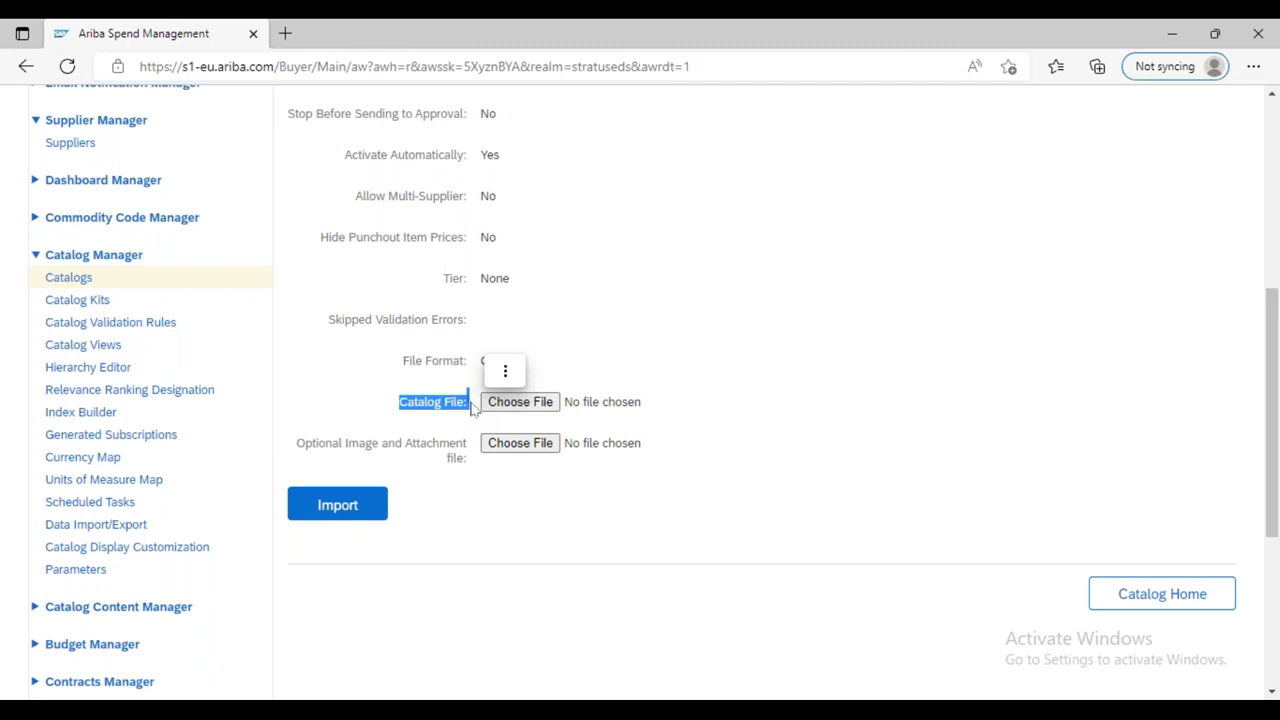
drag(297, 443, 457, 459)
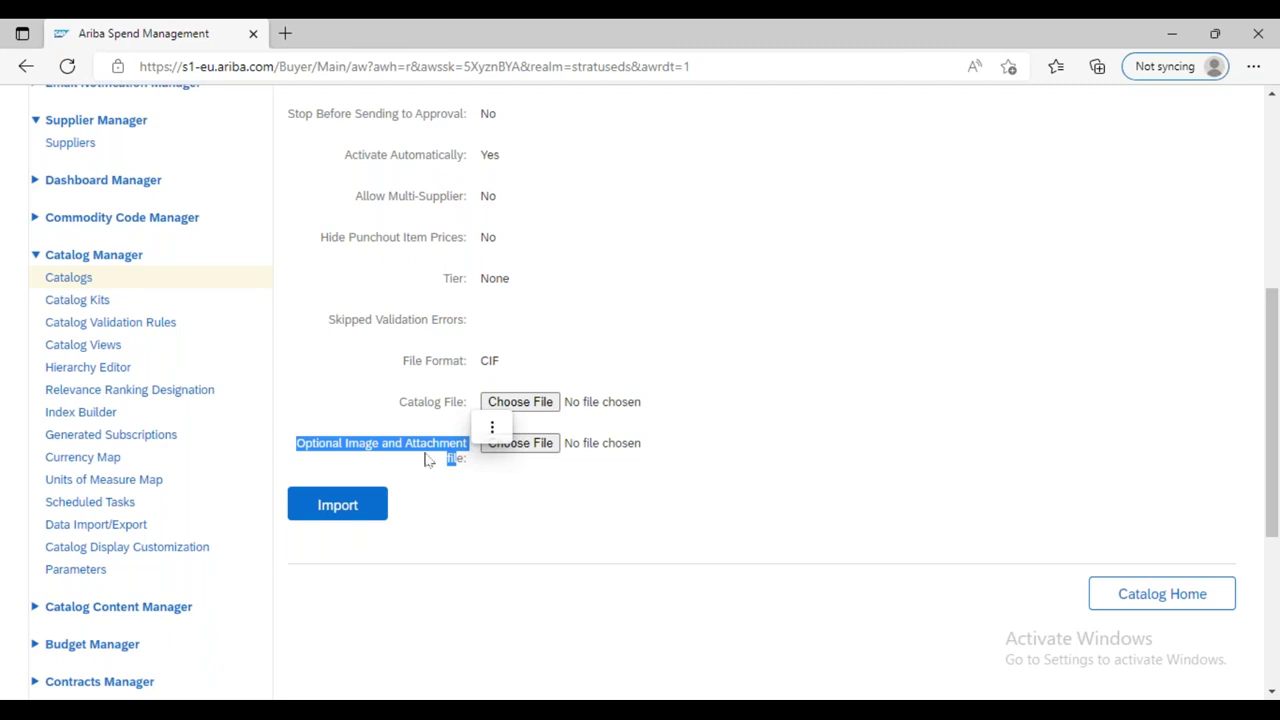
click(491, 428)
click(712, 327)
scroll(712, 327, up, 4)
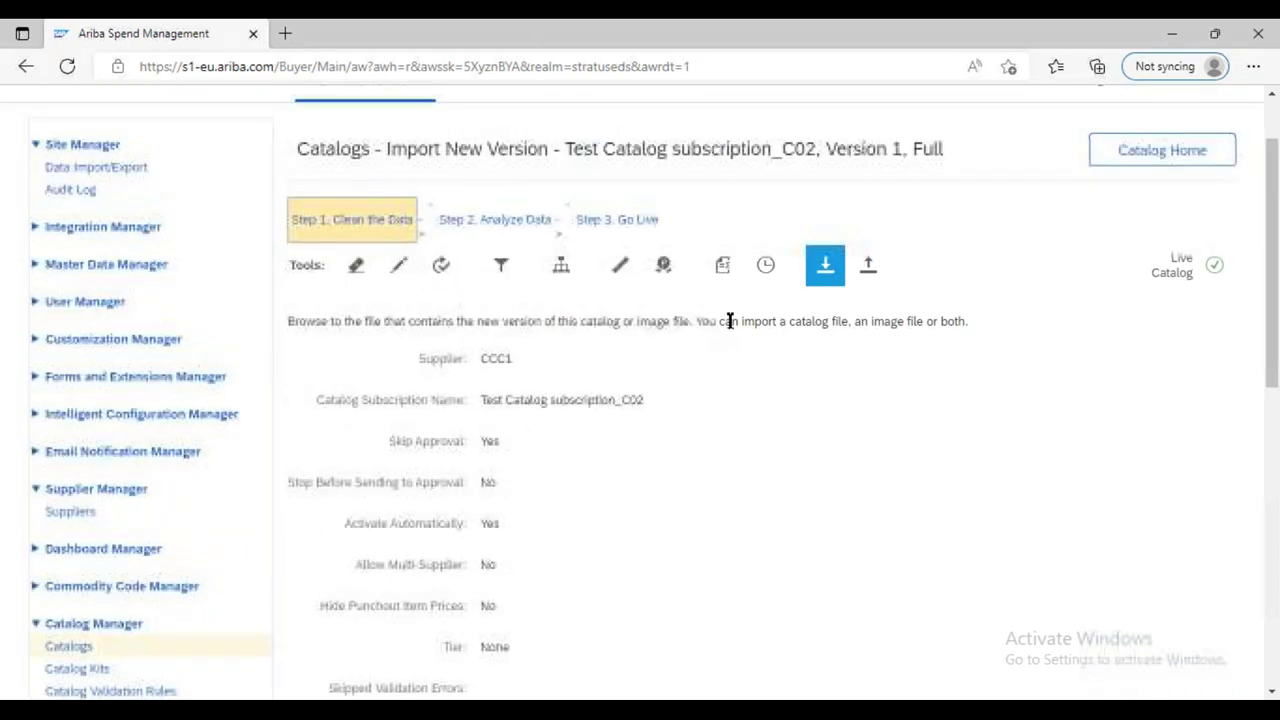
Step: Review the version's export formats and item selection options, and return to the catalogs list
click(868, 265)
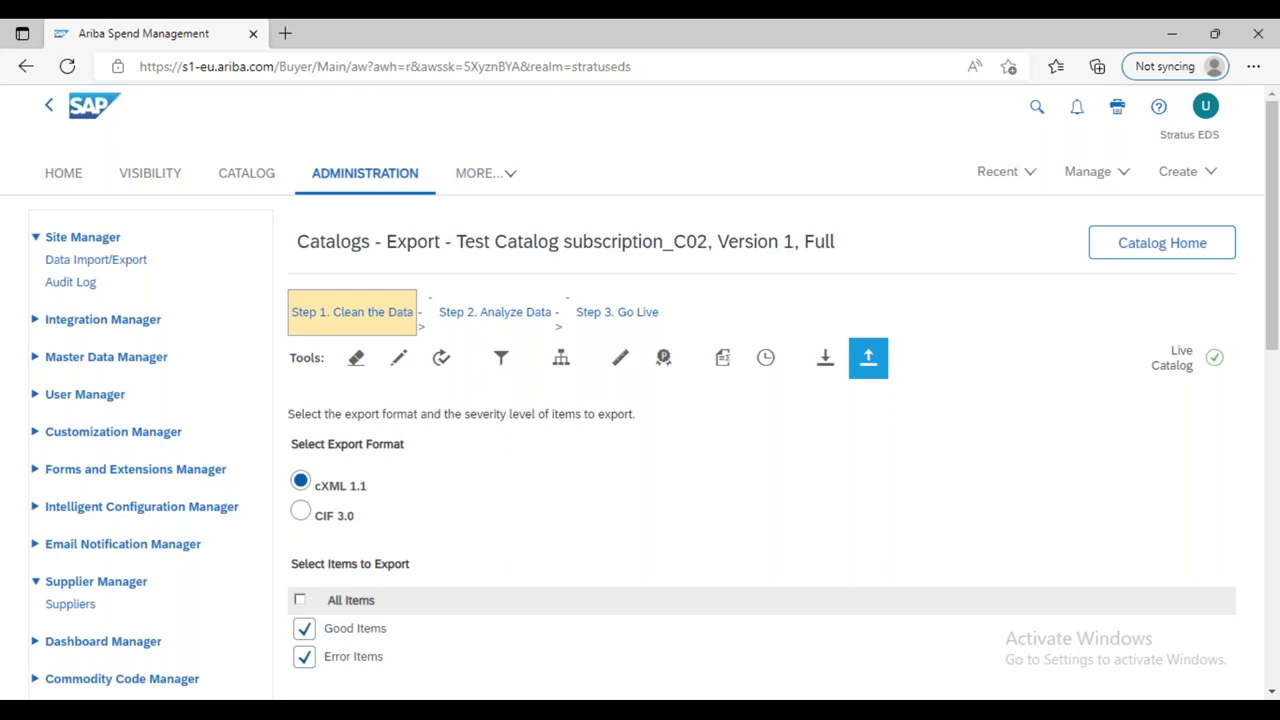
scroll(512, 477, down, 1)
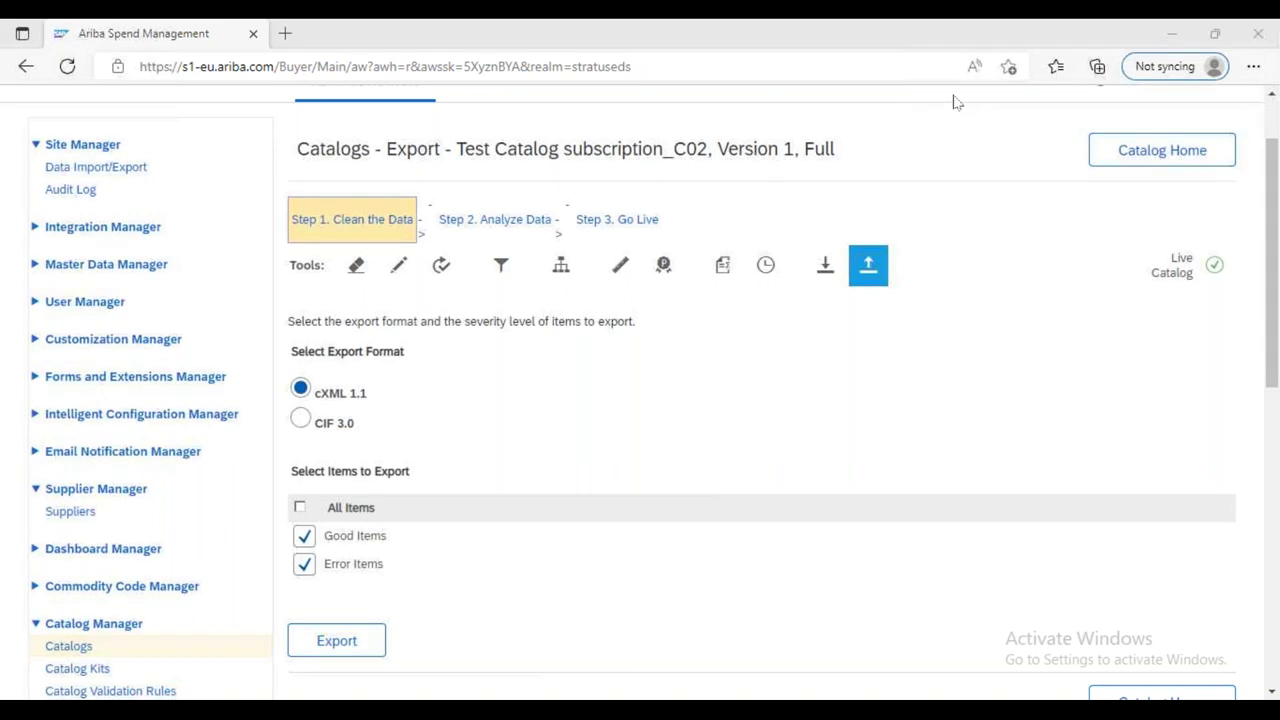
click(1154, 160)
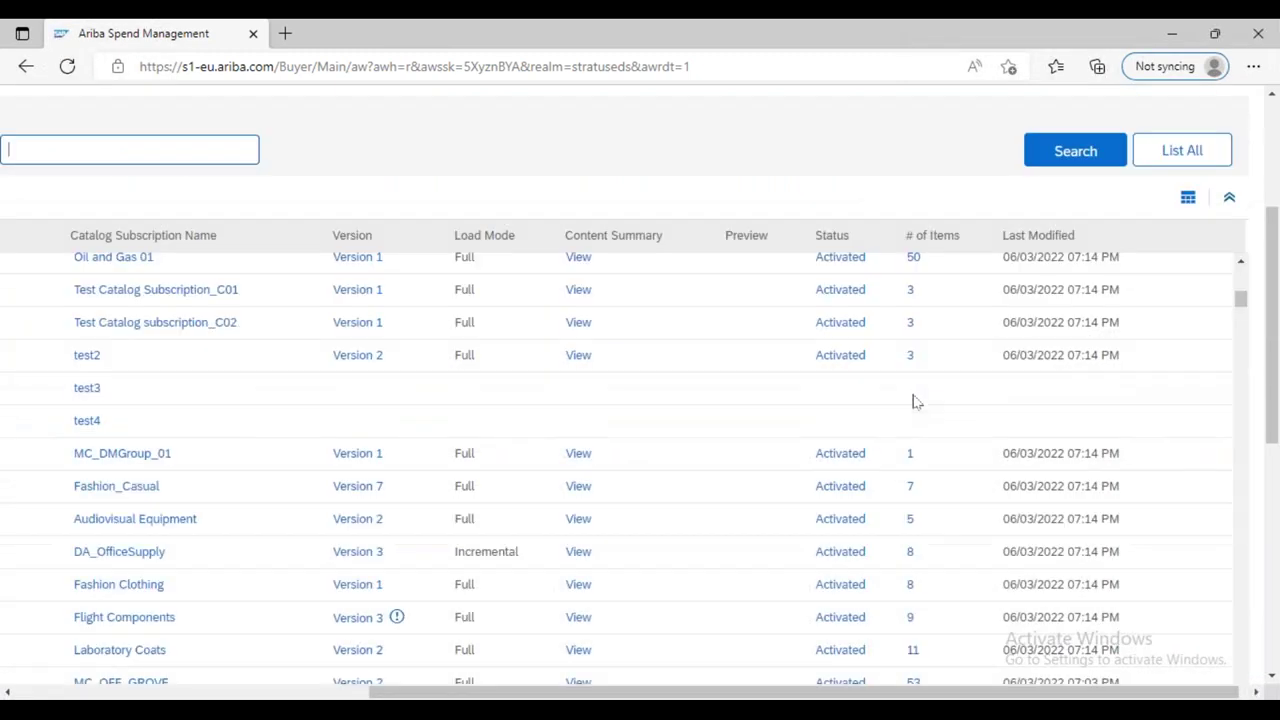
scroll(912, 400, up, 3)
drag(1275, 403, 1275, 313)
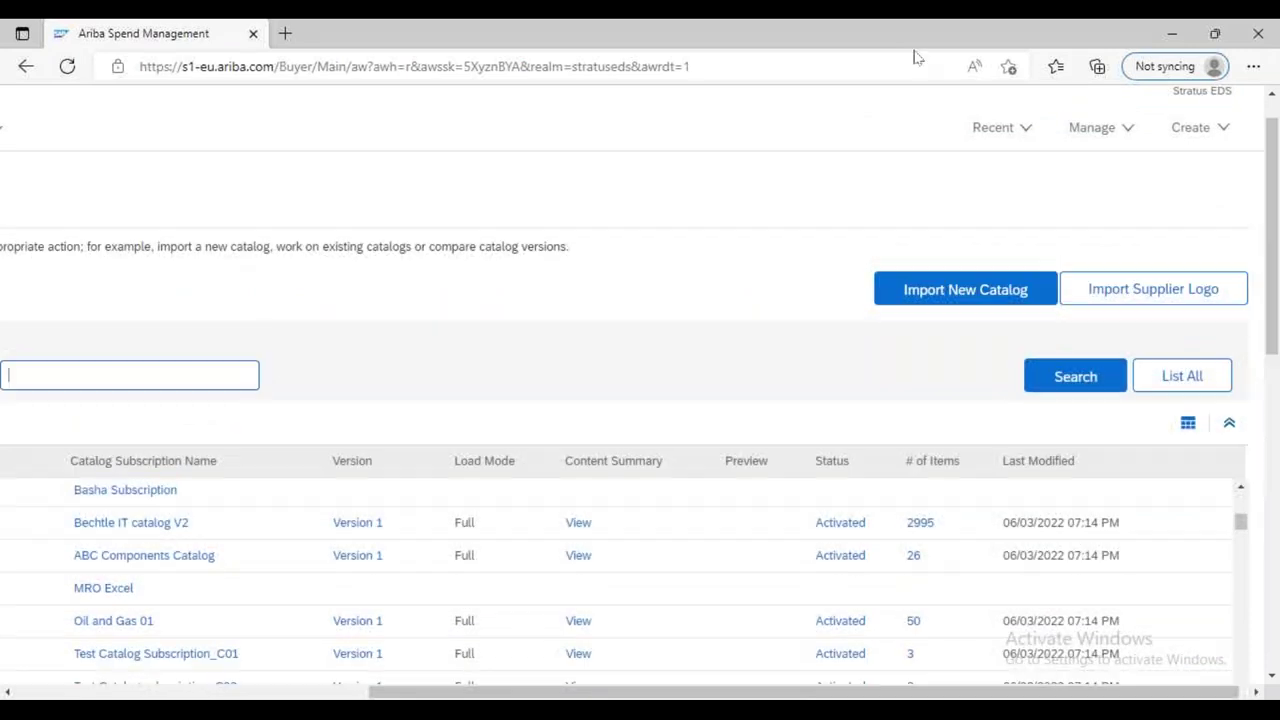